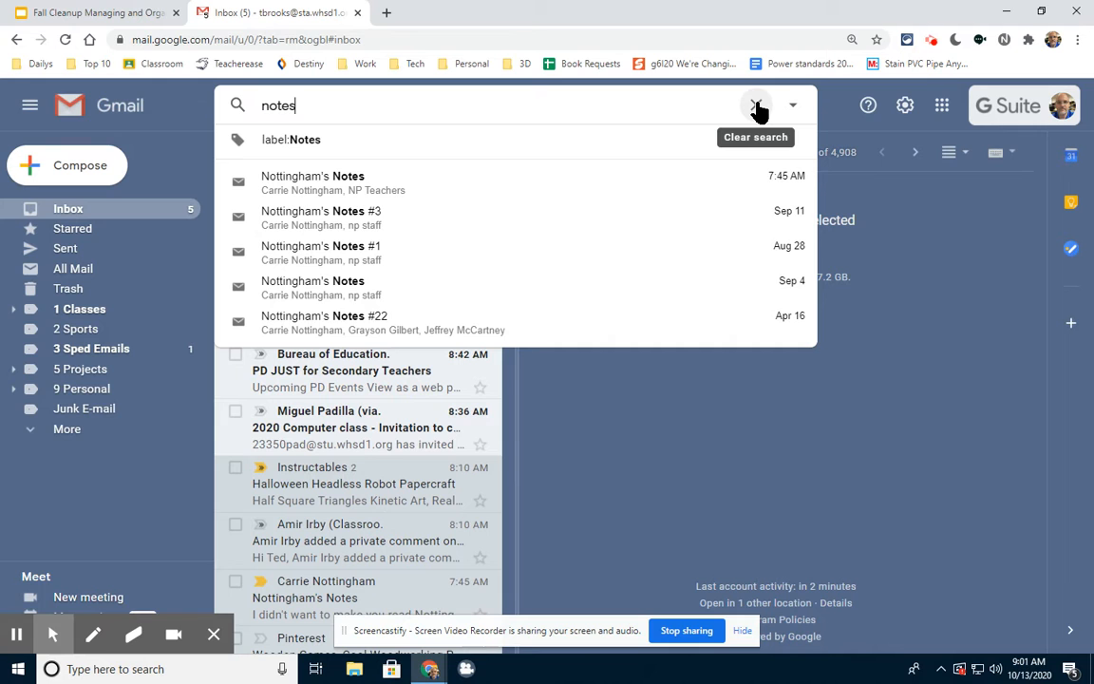
# Clear the notes search, glance at the Google Slides presentation and return to the Gmail inbox.
pyautogui.click(757, 108)
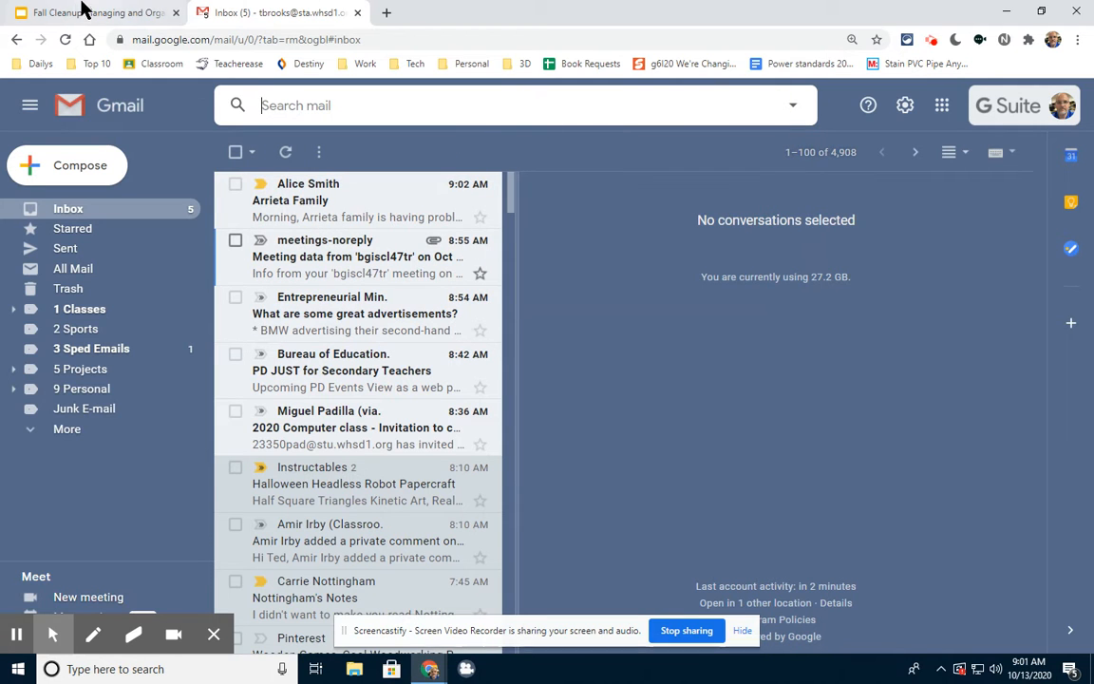
pyautogui.click(96, 12)
pyautogui.click(264, 15)
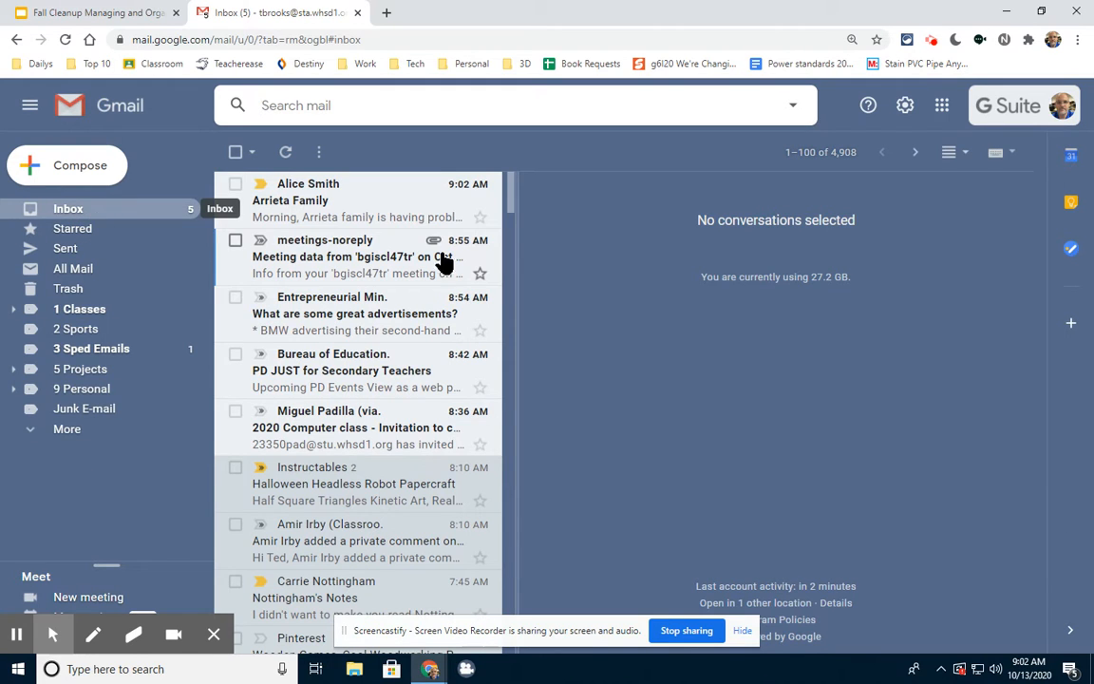
pyautogui.click(835, 154)
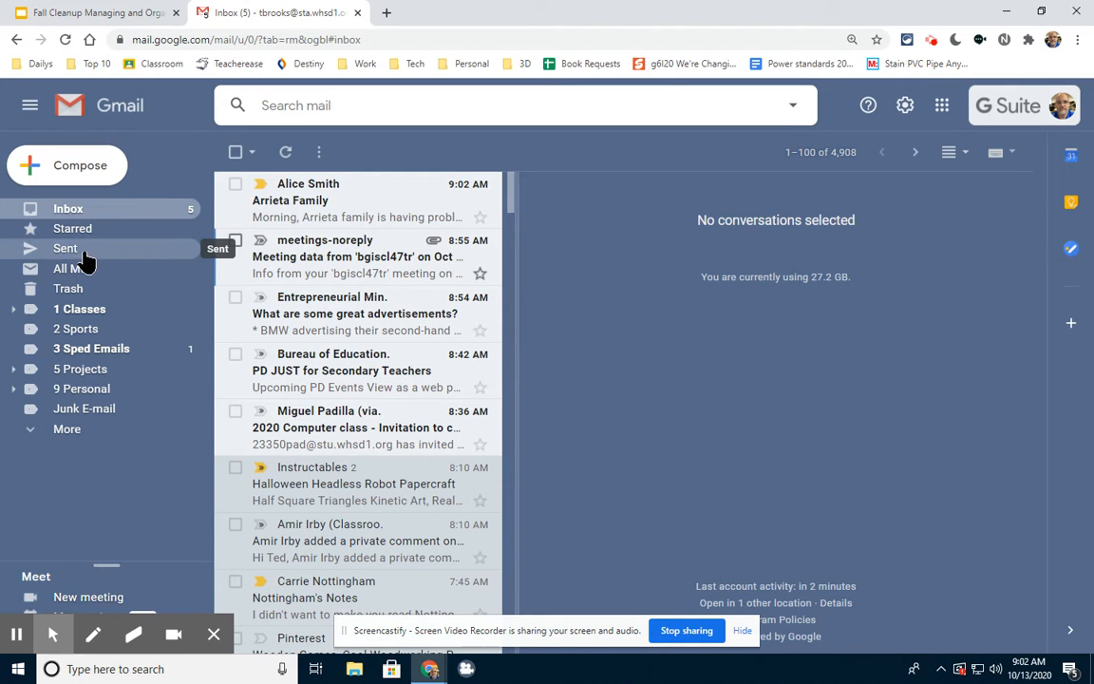
# Browse the Sent and Trash folders and the 1 Classes and 2 Sports labels, including the sublabels of 1 Classes.
pyautogui.click(67, 250)
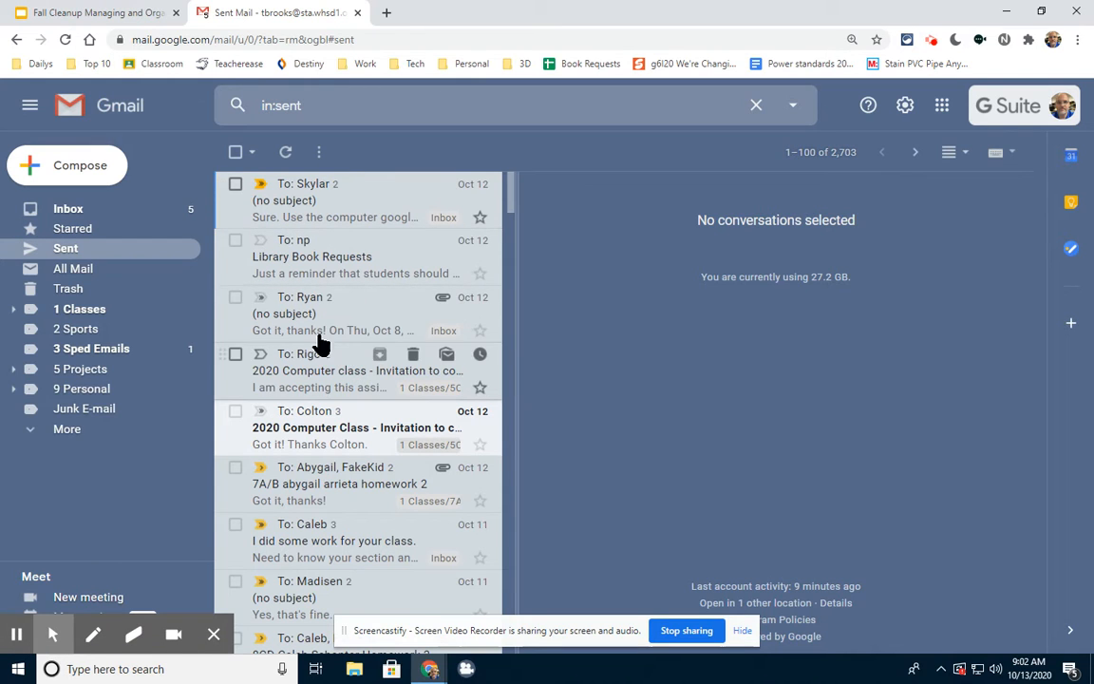
pyautogui.click(75, 298)
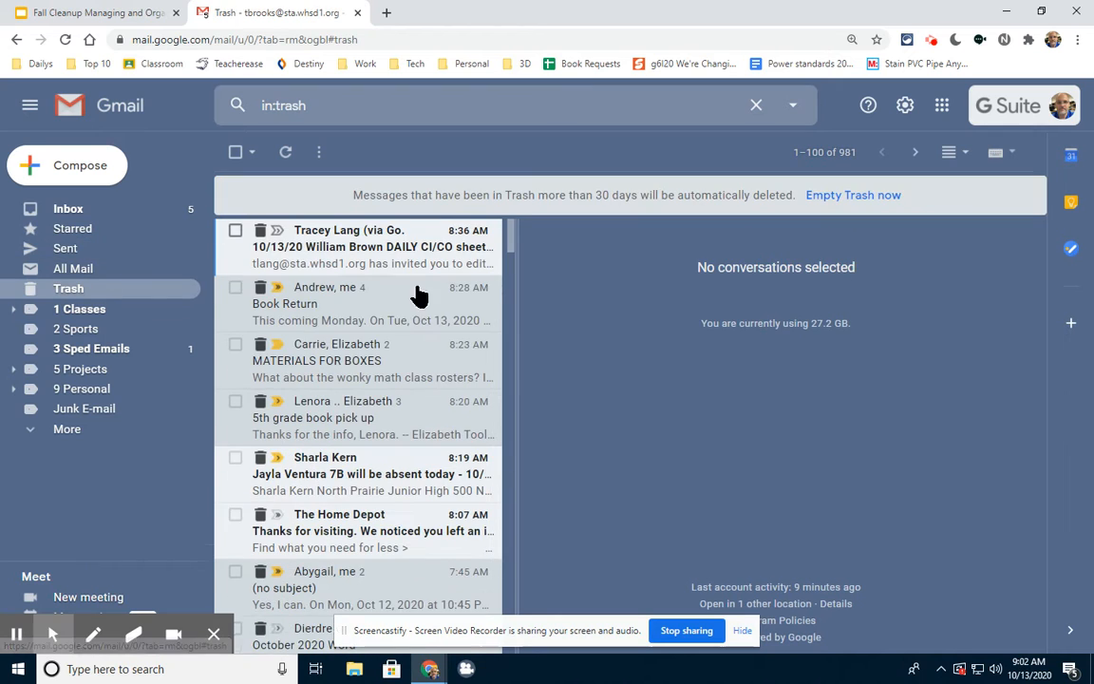
pyautogui.click(78, 316)
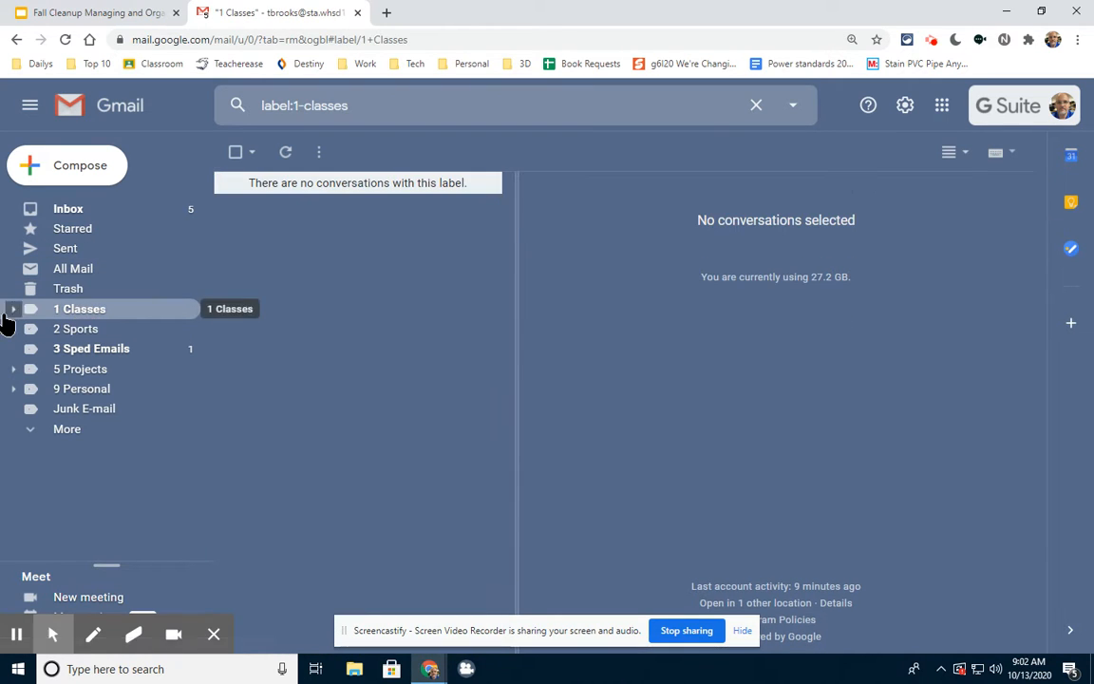
pyautogui.click(13, 310)
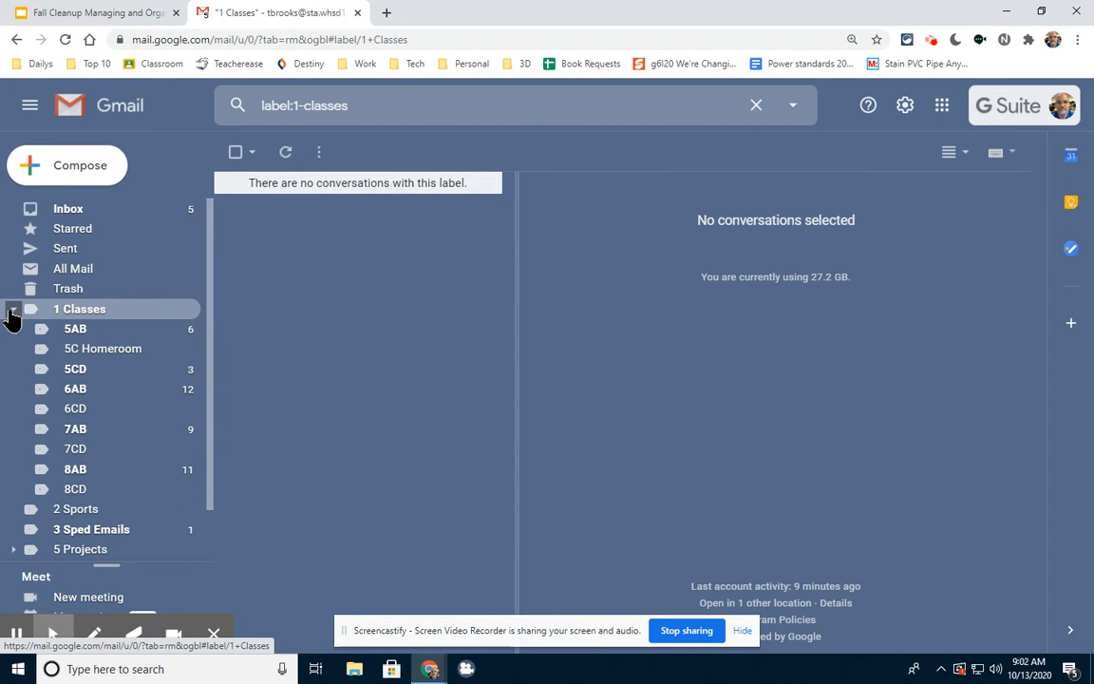
pyautogui.click(13, 310)
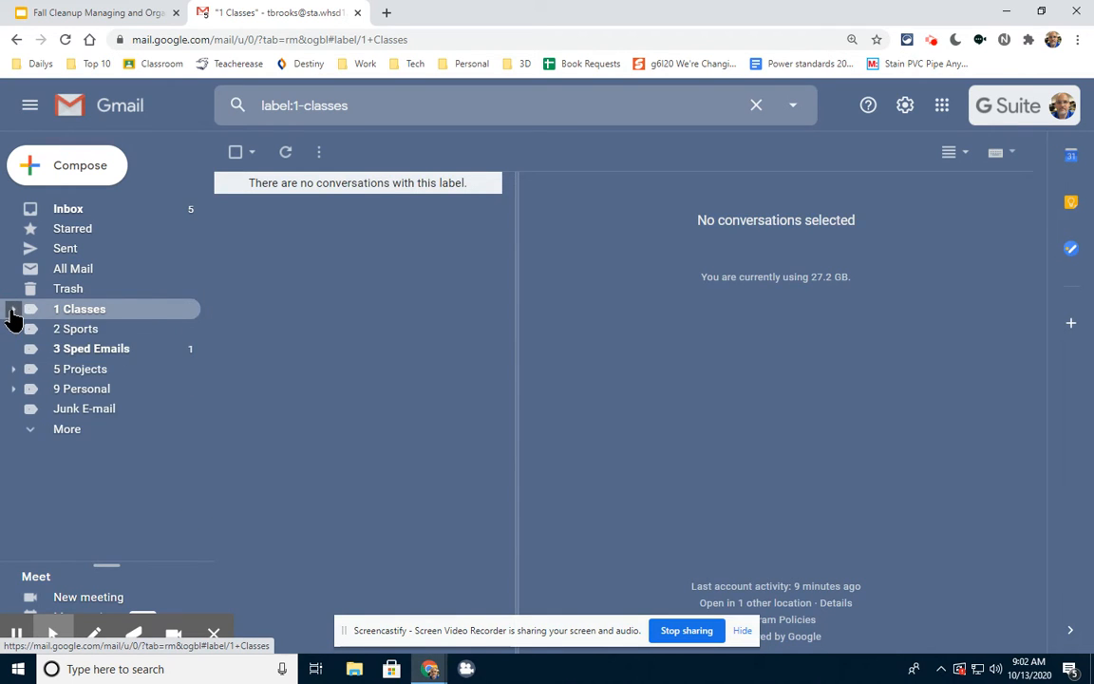
pyautogui.click(86, 332)
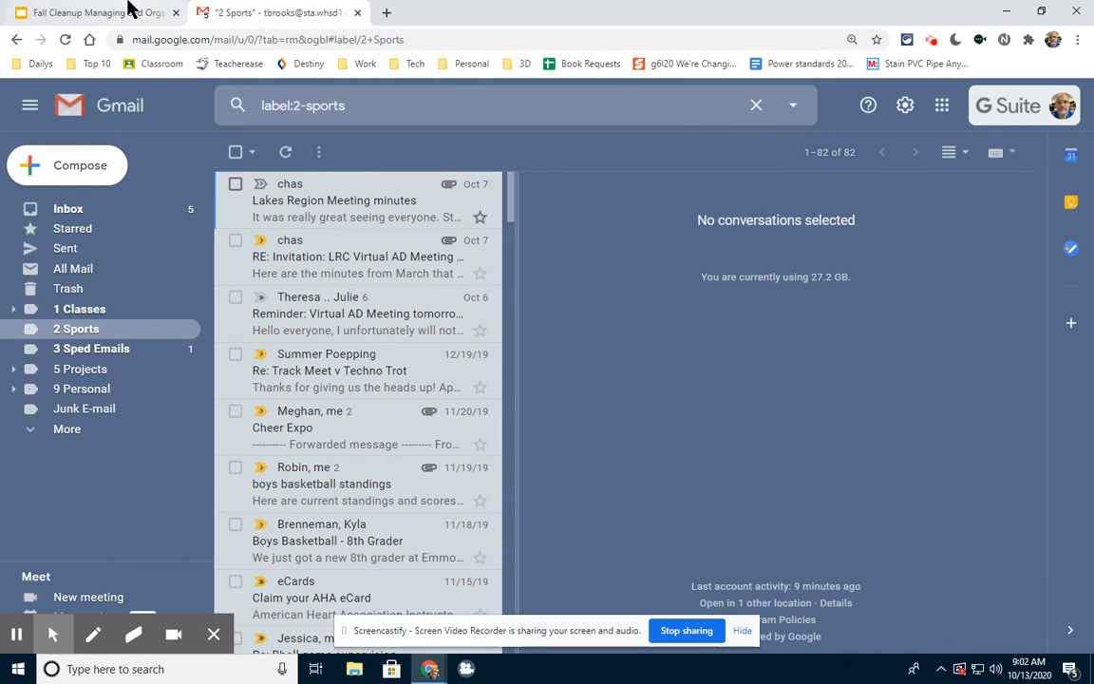
# Check the search tips slide in Google Slides, and search Gmail for a student's messages using the suggested contact.
pyautogui.click(112, 11)
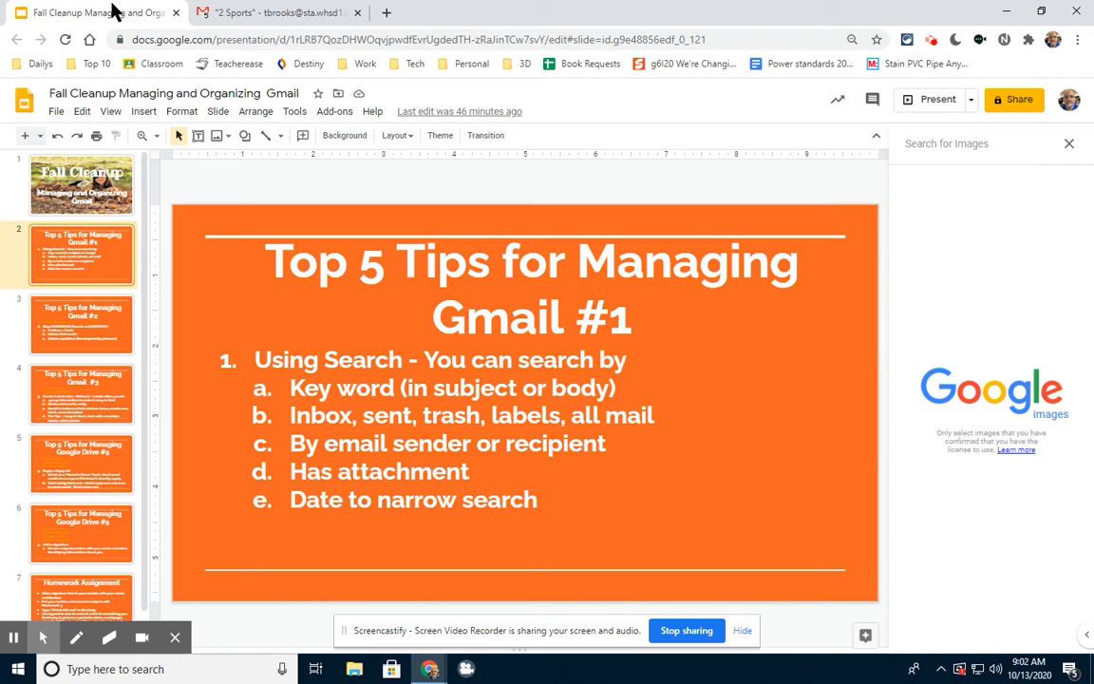
pyautogui.click(275, 15)
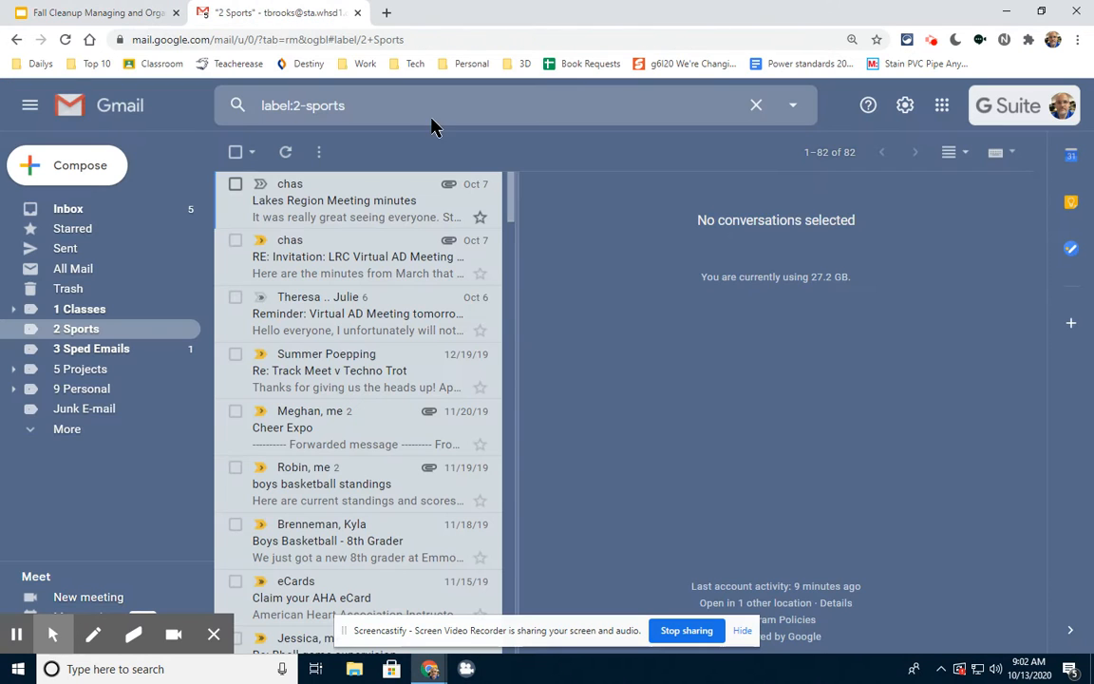
pyautogui.click(387, 107)
pyautogui.click(754, 105)
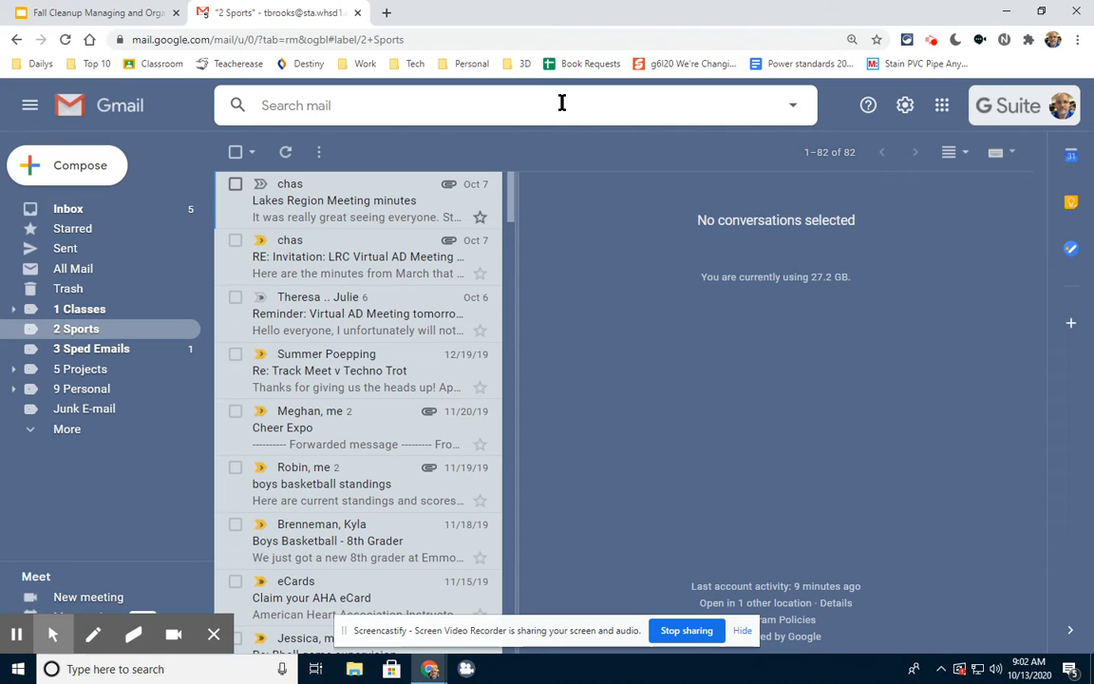
pyautogui.write('a')
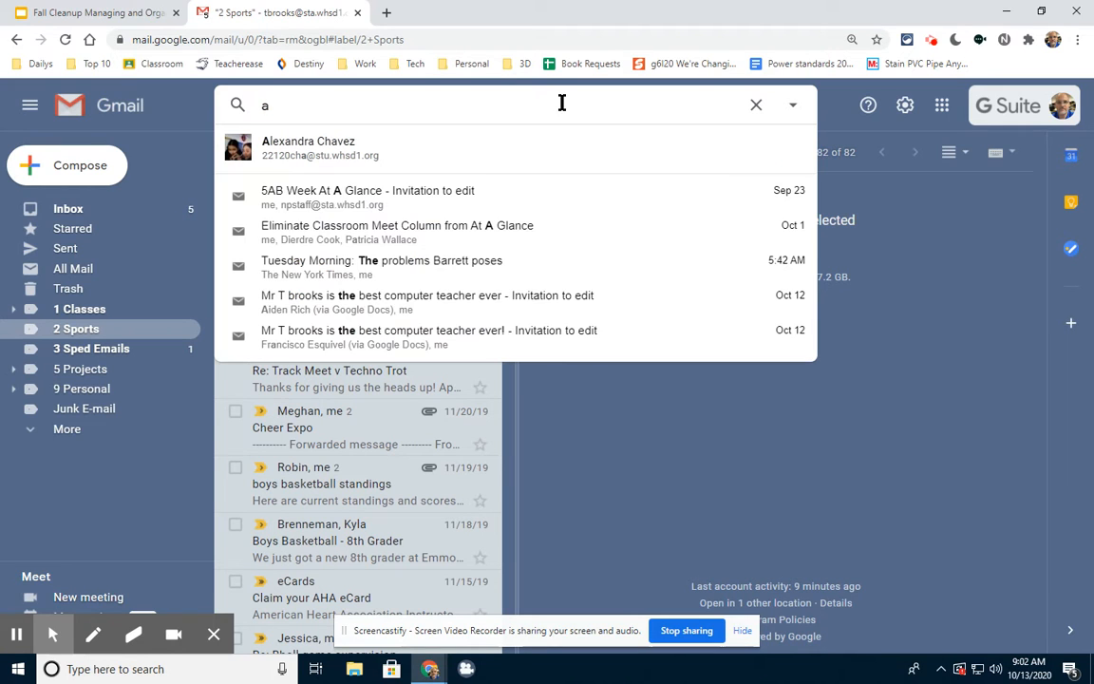
pyautogui.write('rriet')
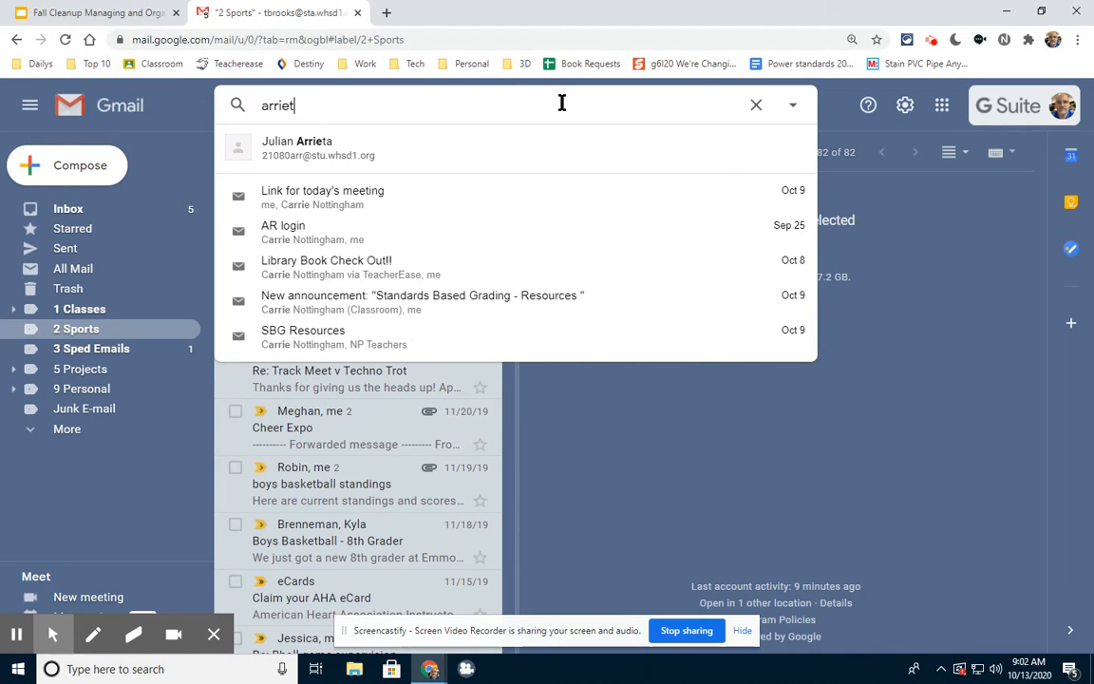
pyautogui.click(278, 155)
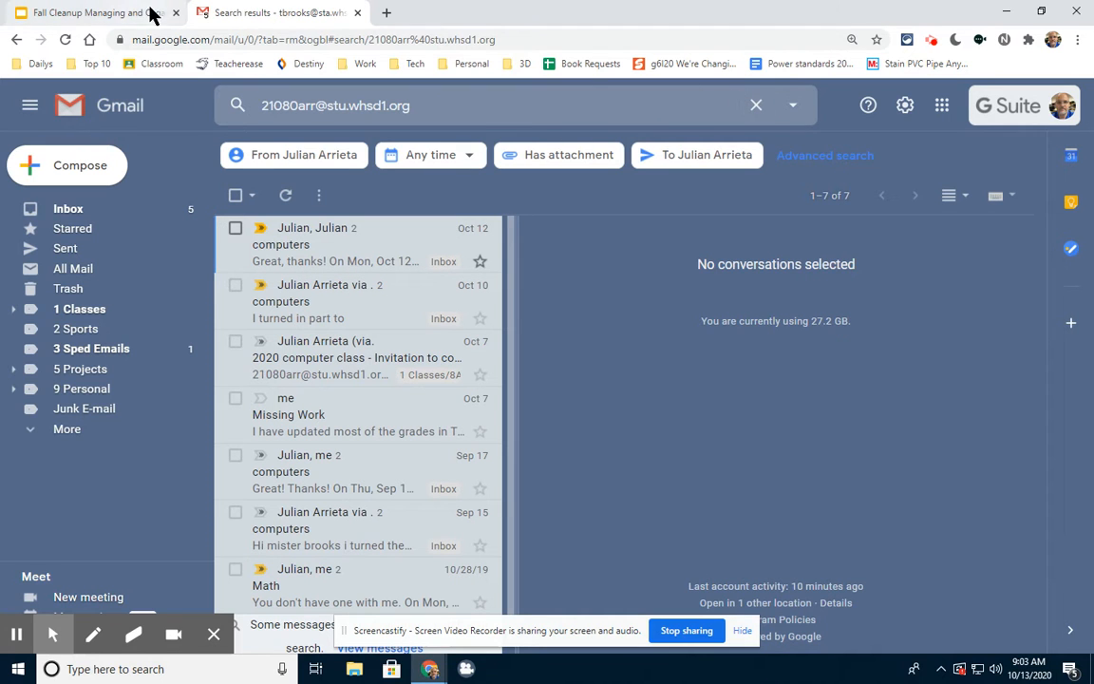
# After checking the slide in Google Slides, run an advanced Gmail search for a colleague's messages with attachments and browse the results.
pyautogui.click(110, 15)
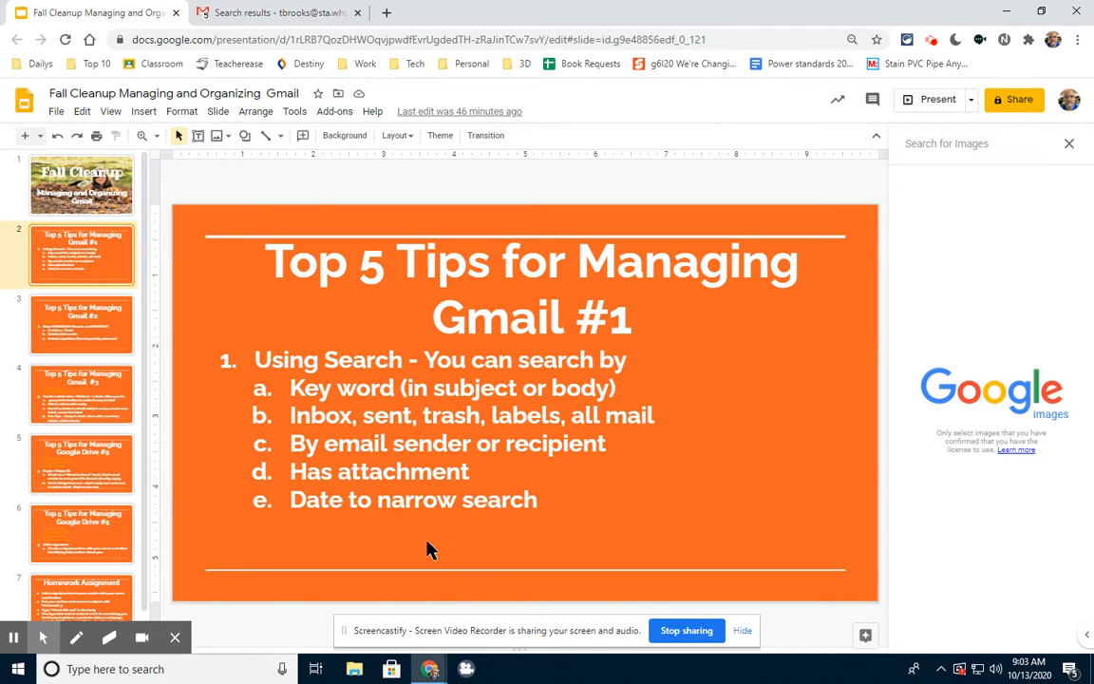
pyautogui.click(284, 17)
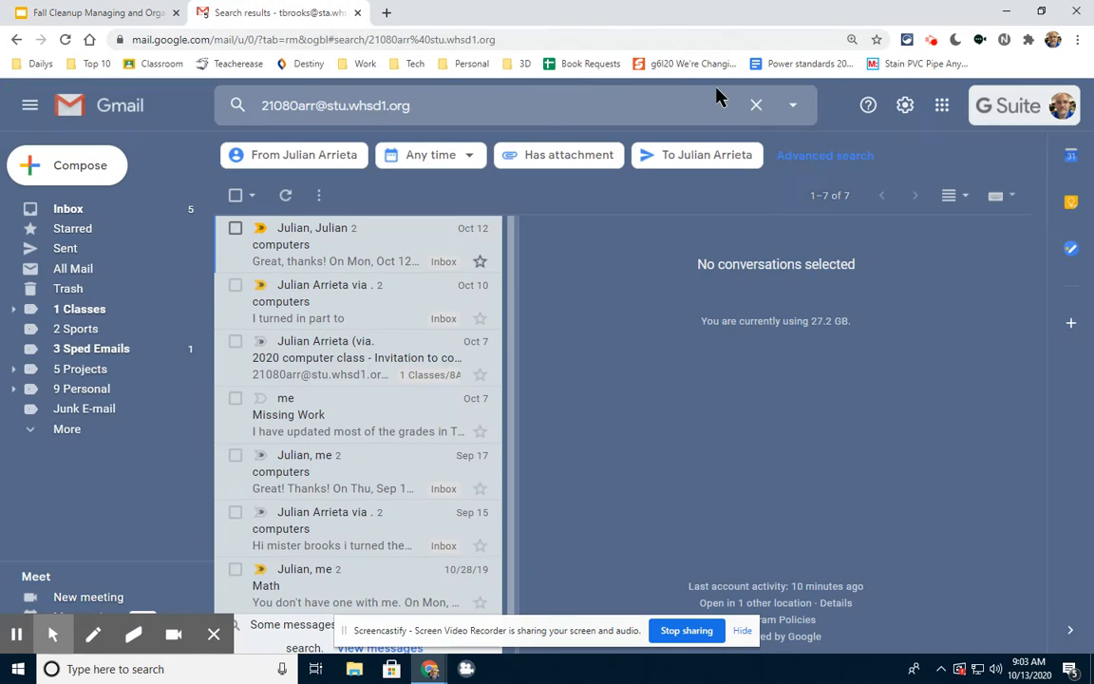
pyautogui.click(756, 105)
pyautogui.click(791, 107)
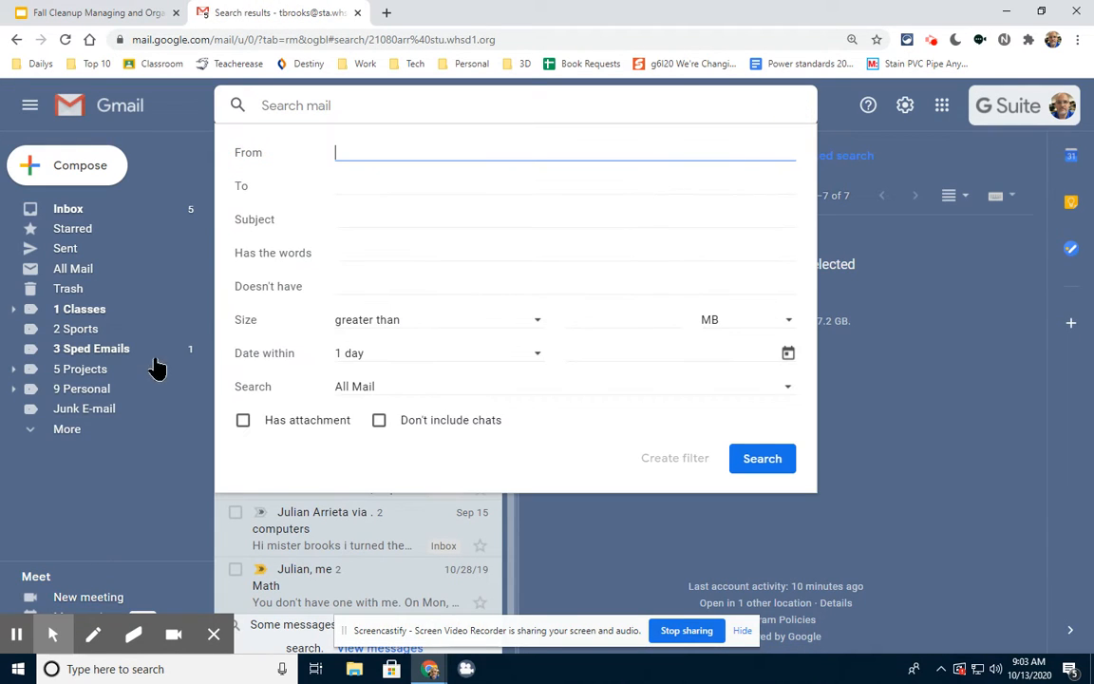
pyautogui.write('cn')
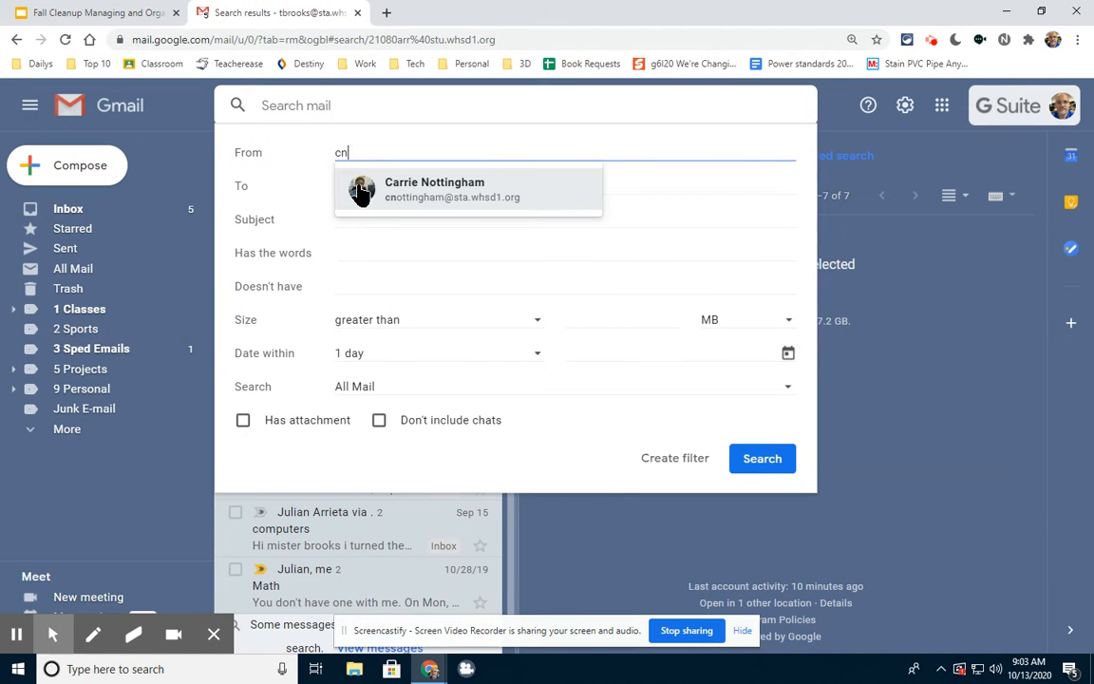
pyautogui.click(434, 195)
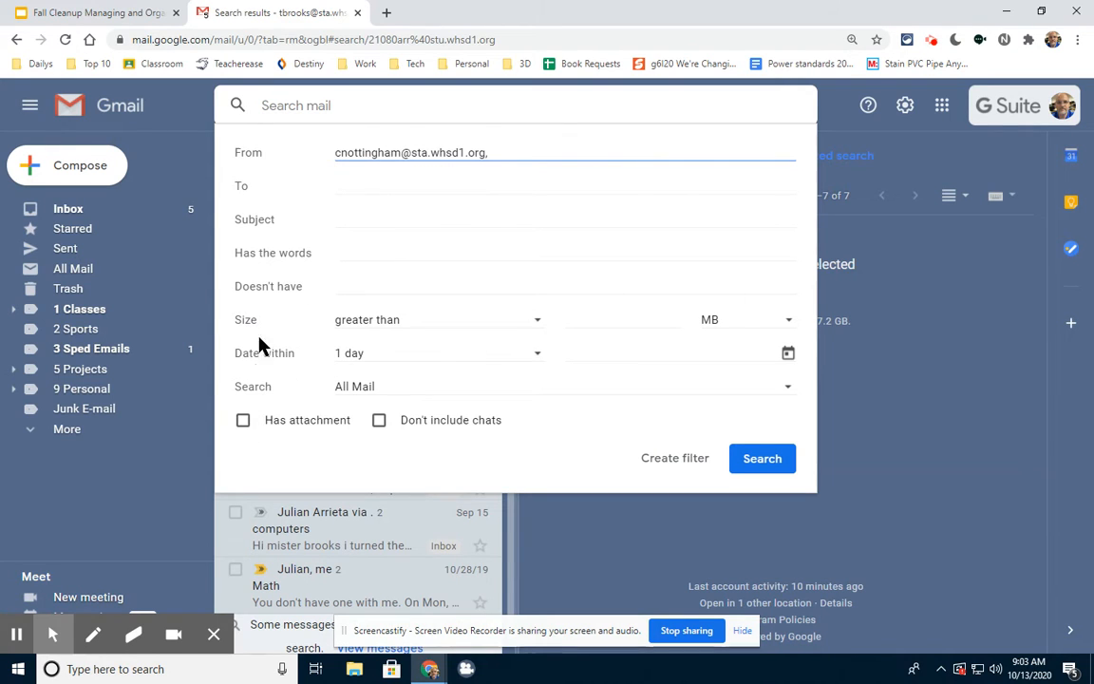
pyautogui.click(243, 421)
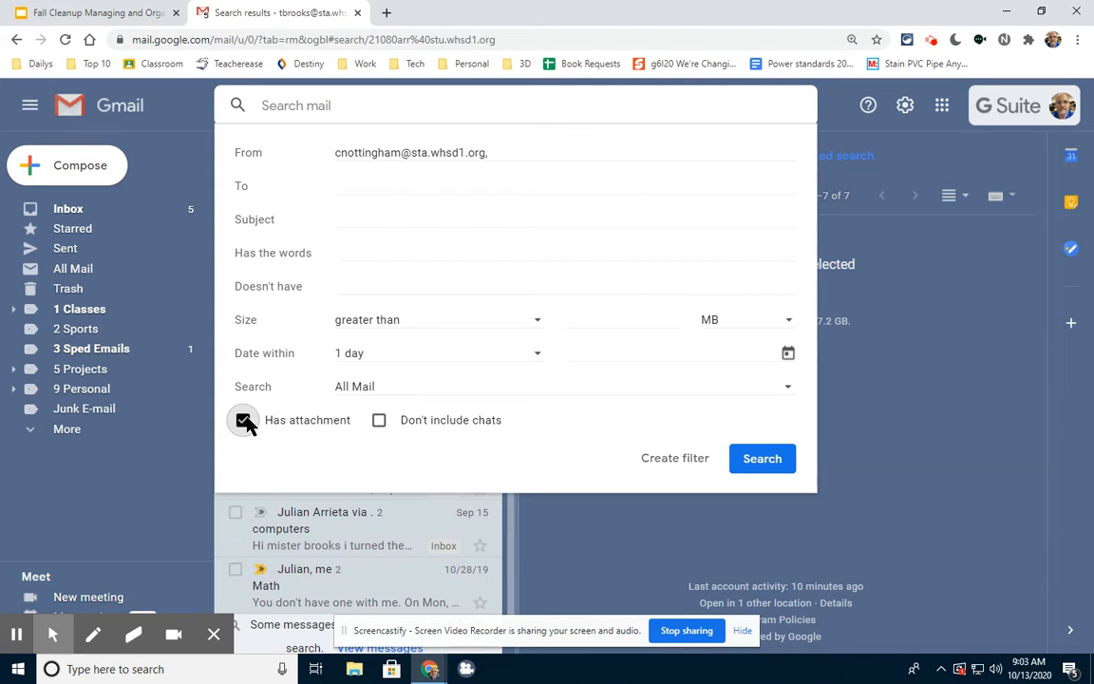
pyautogui.click(770, 465)
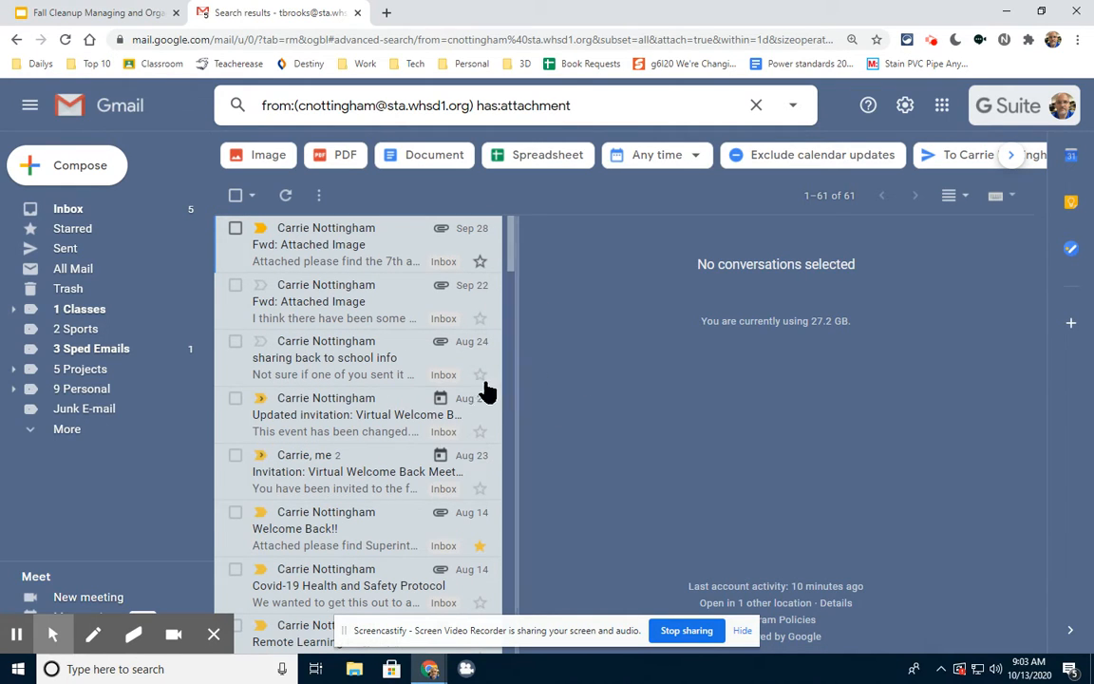
pyautogui.scroll(-5, 469, 408)
pyautogui.scroll(-4, 469, 432)
pyautogui.scroll(9, 400, 385)
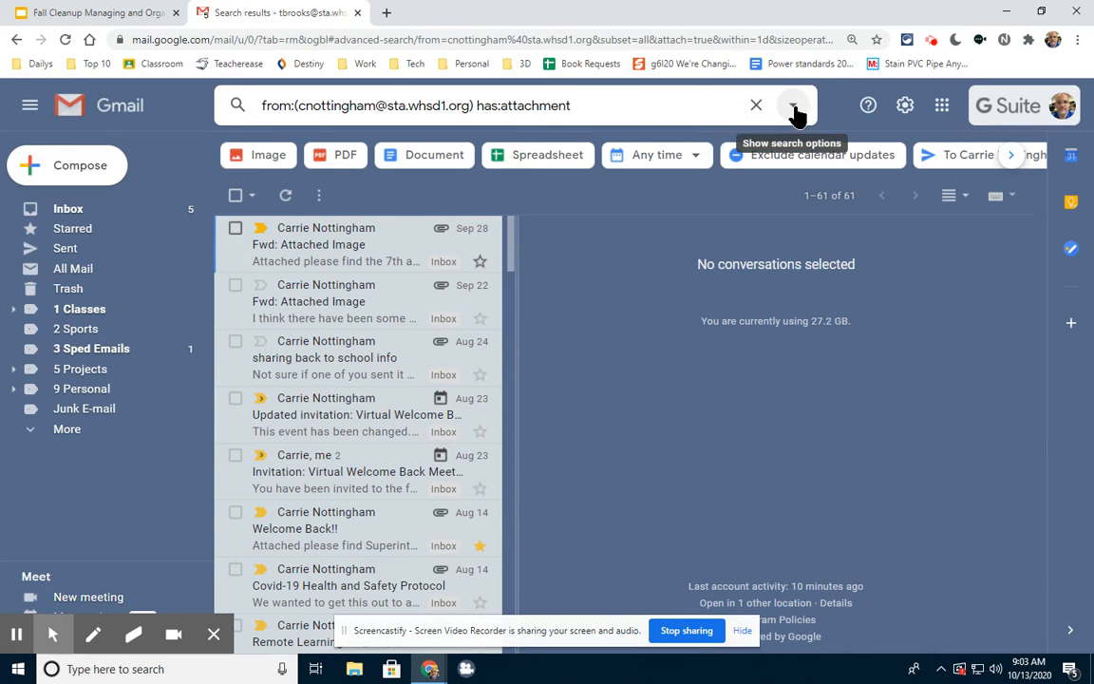
# Start a new advanced search with empty criteria and set its date to 2020/06/17.
pyautogui.click(758, 107)
pyautogui.click(793, 109)
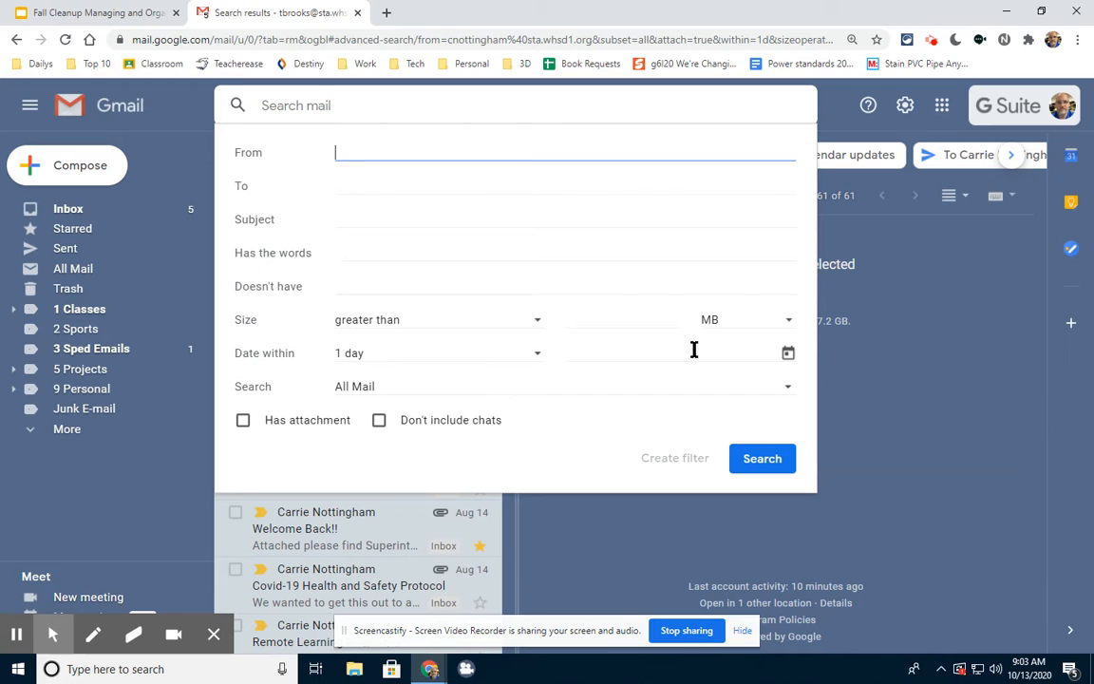
pyautogui.click(787, 353)
pyautogui.click(788, 353)
pyautogui.click(725, 388)
pyautogui.click(724, 388)
pyautogui.click(724, 388)
pyautogui.click(725, 388)
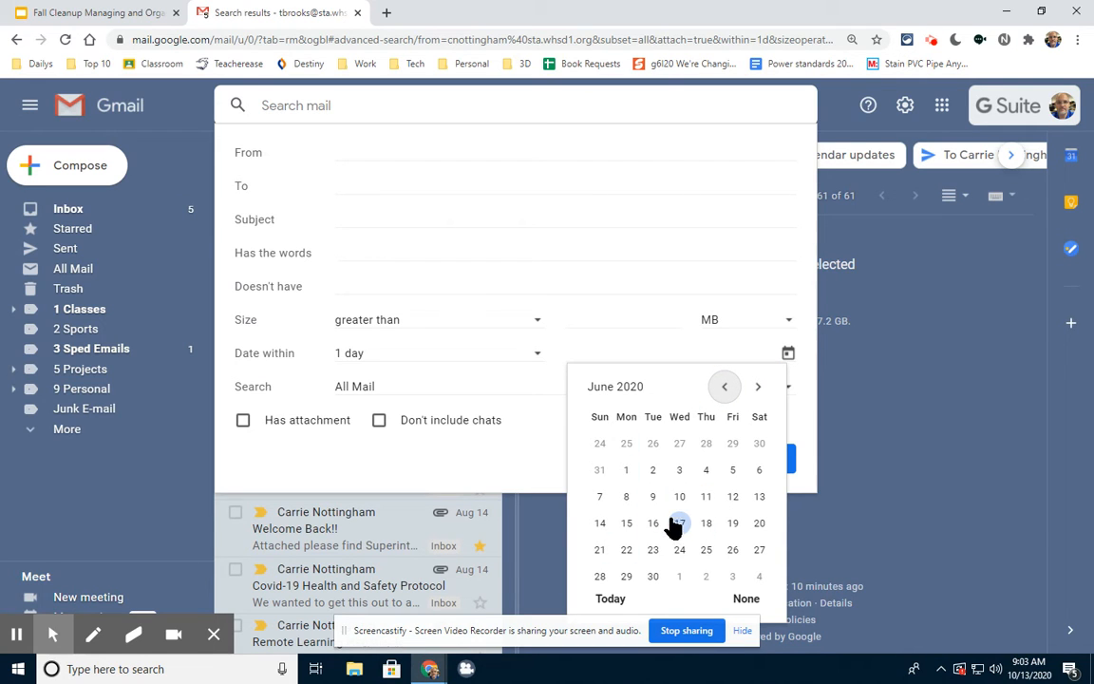
pyautogui.click(676, 524)
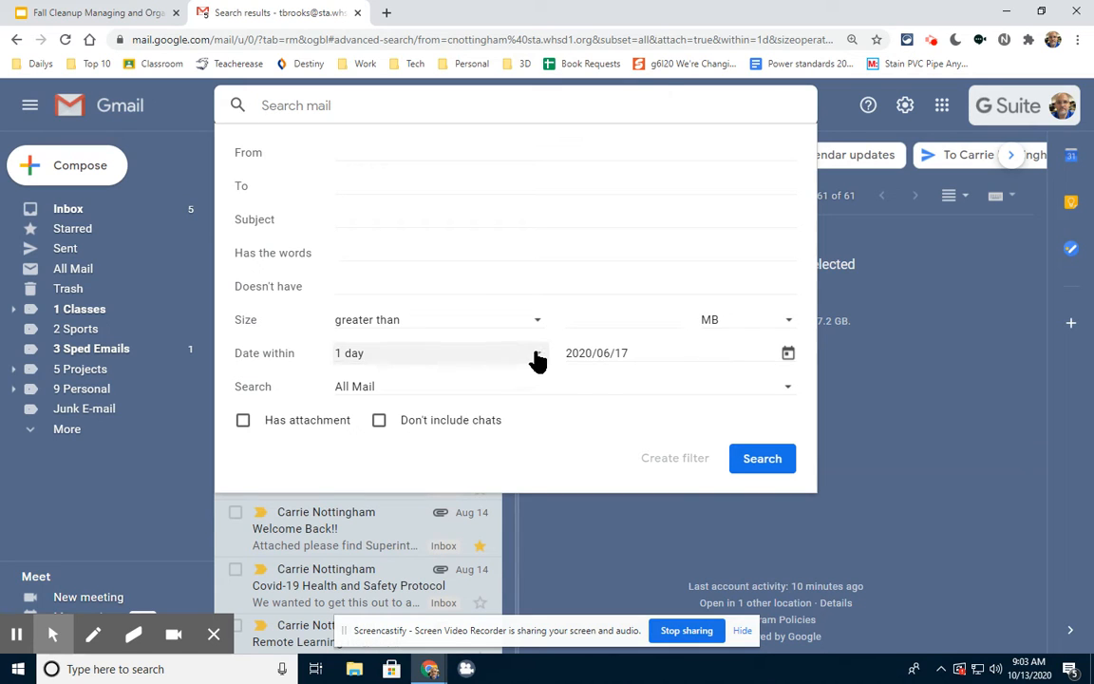
# Set the search's date range to within 1 week and run it across All Mail.
pyautogui.click(535, 359)
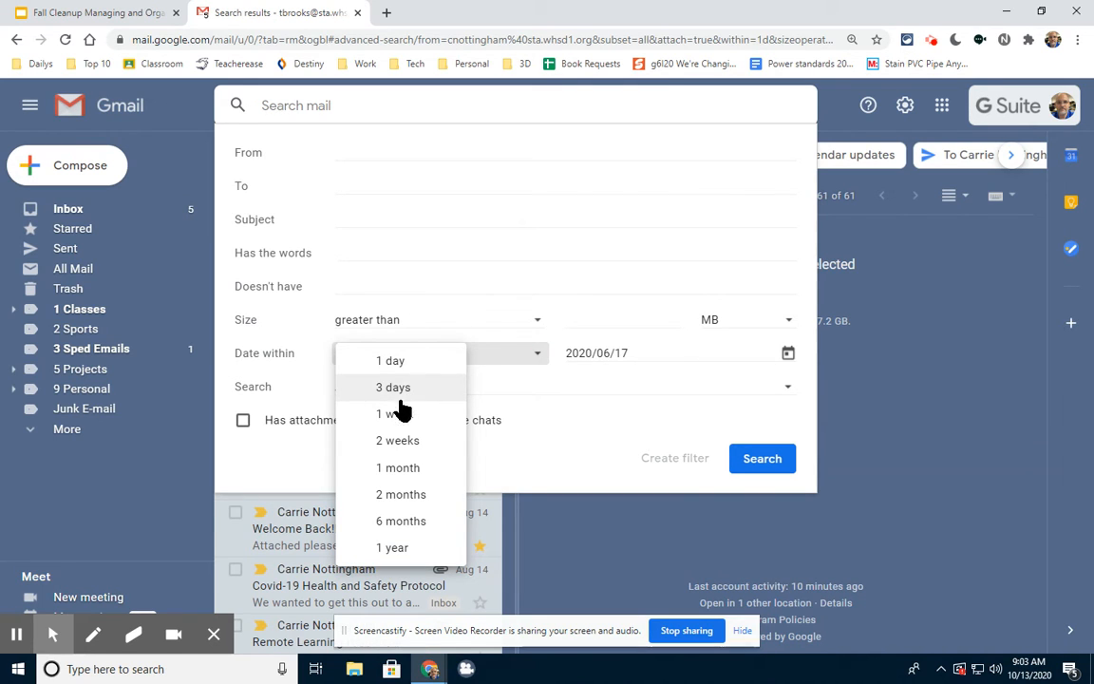
pyautogui.click(407, 416)
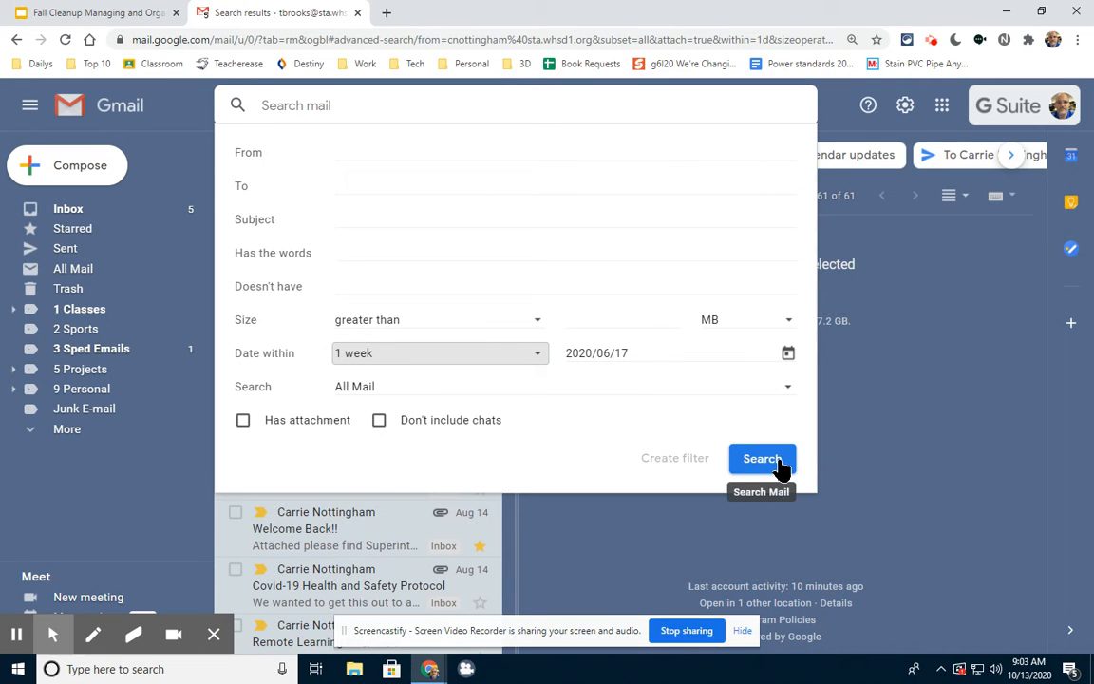
pyautogui.click(777, 467)
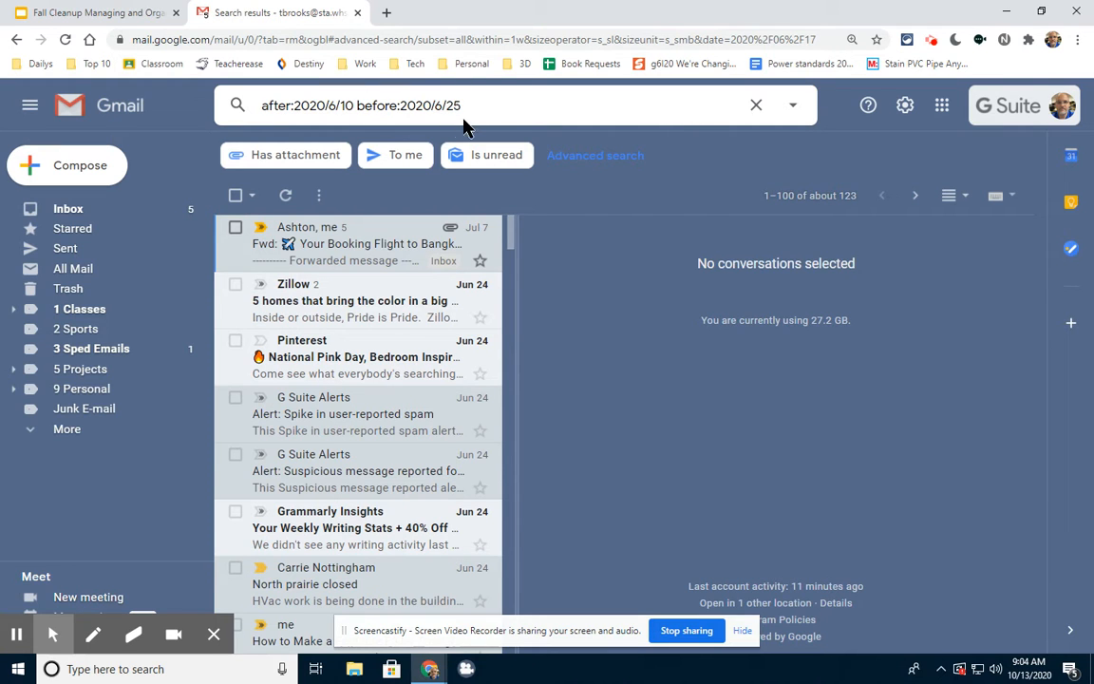
# Switch to the Google Slides presentation and show the Top 5 Tips for Managing Gmail #2 slide.
pyautogui.click(138, 13)
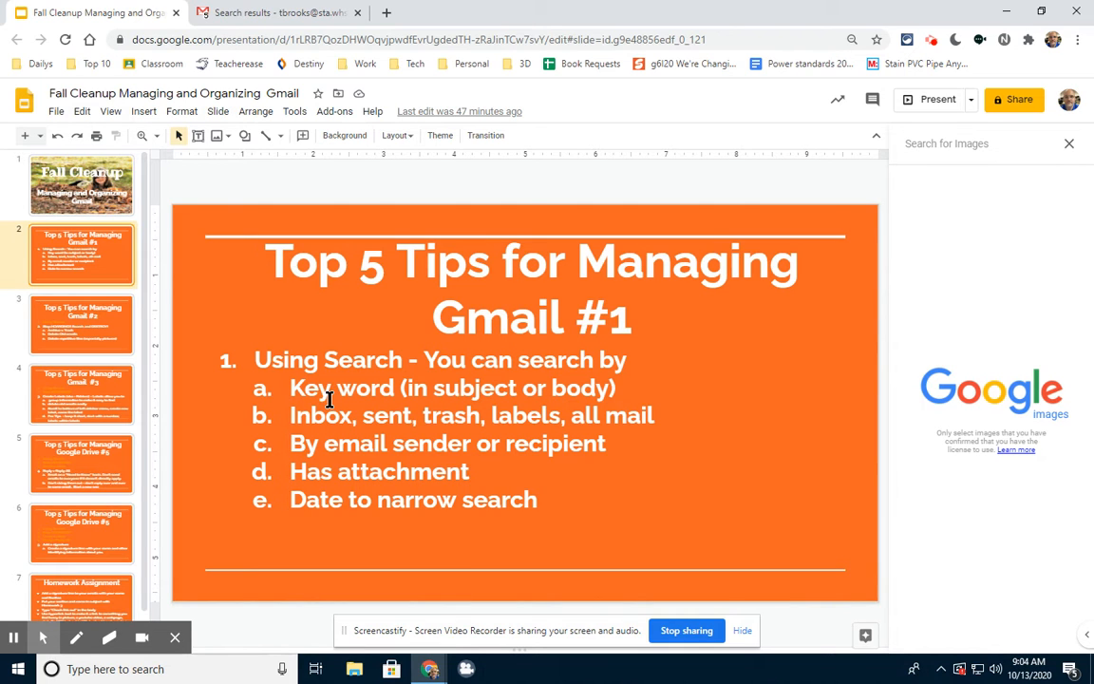
pyautogui.click(103, 337)
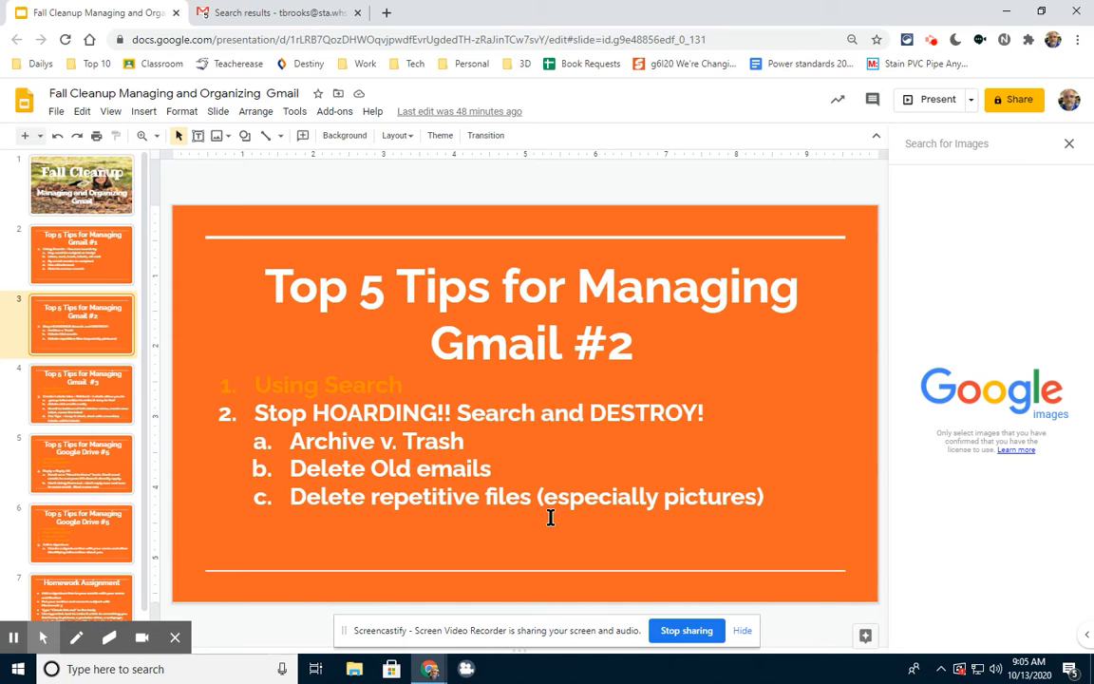
# Switch back to Gmail, open the inbox and browse its recent messages.
pyautogui.click(289, 13)
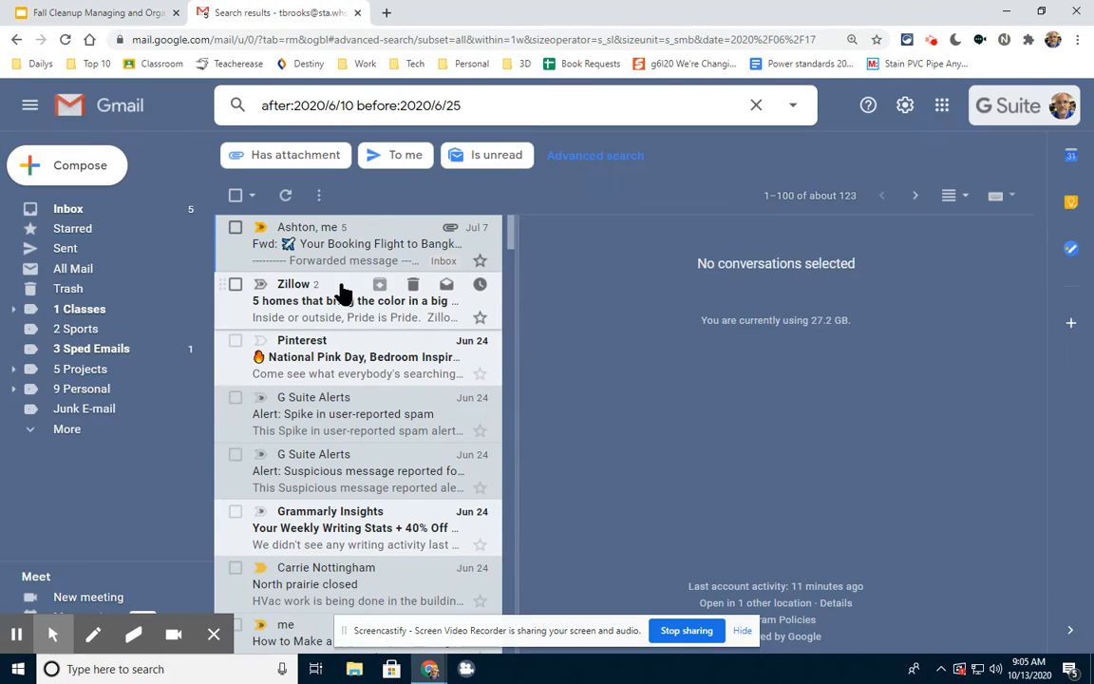
pyautogui.click(133, 217)
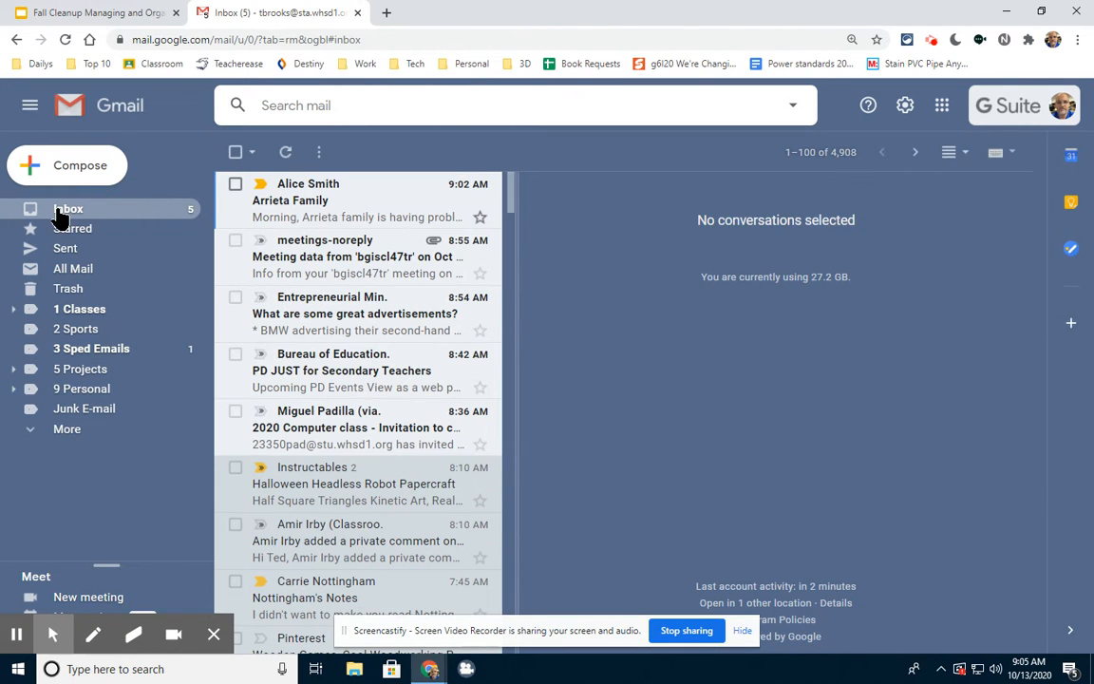
pyautogui.scroll(-3, 313, 471)
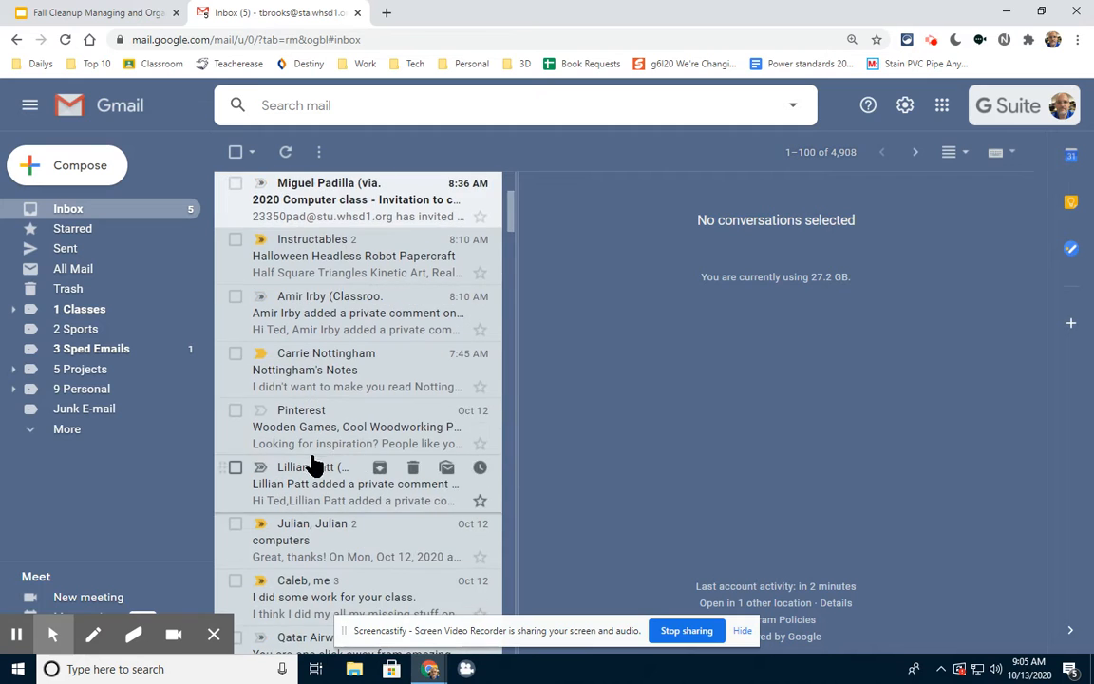
pyautogui.scroll(1, 320, 418)
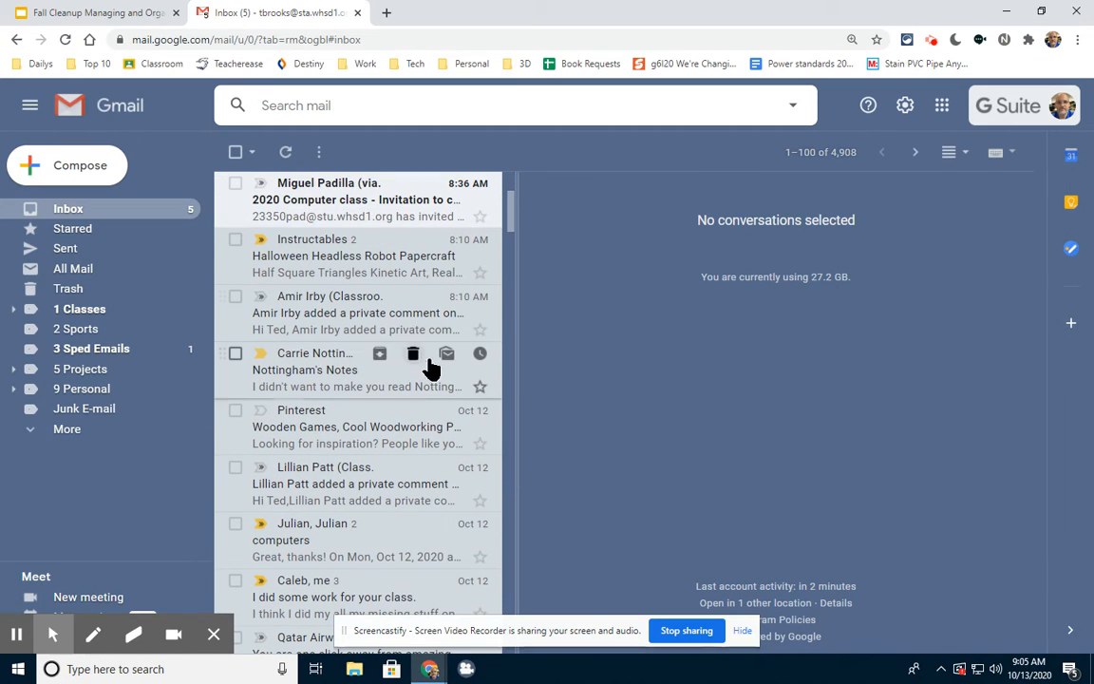
# Delete the "computers" conversation dated Oct 12 from the inbox.
pyautogui.scroll(-1, 337, 456)
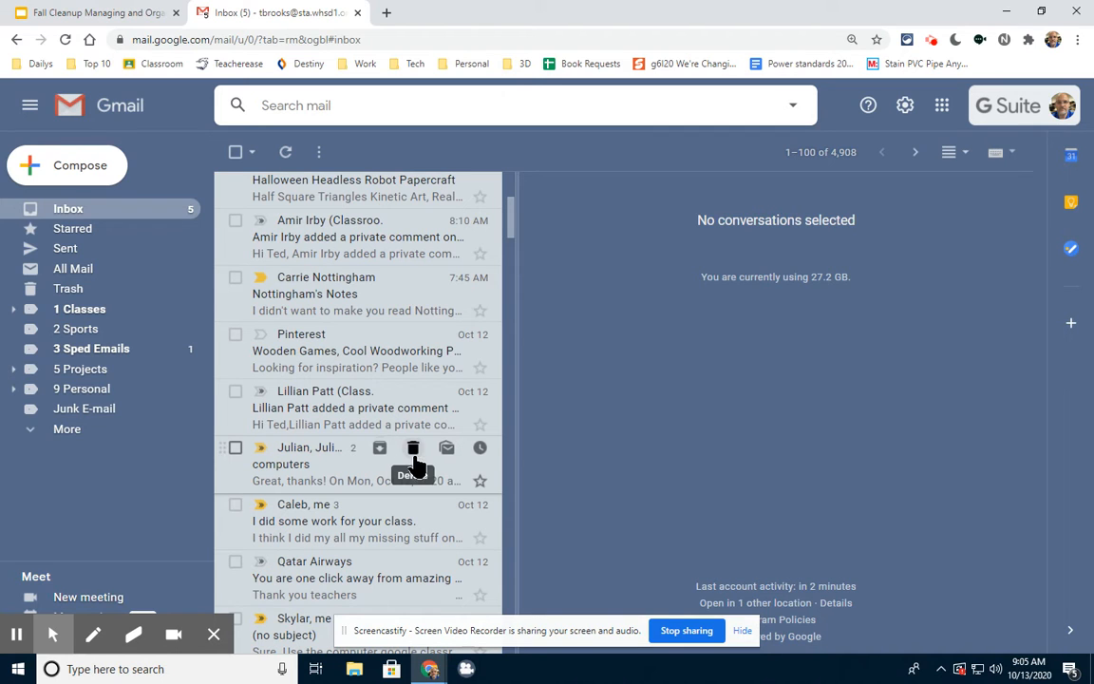
pyautogui.click(413, 454)
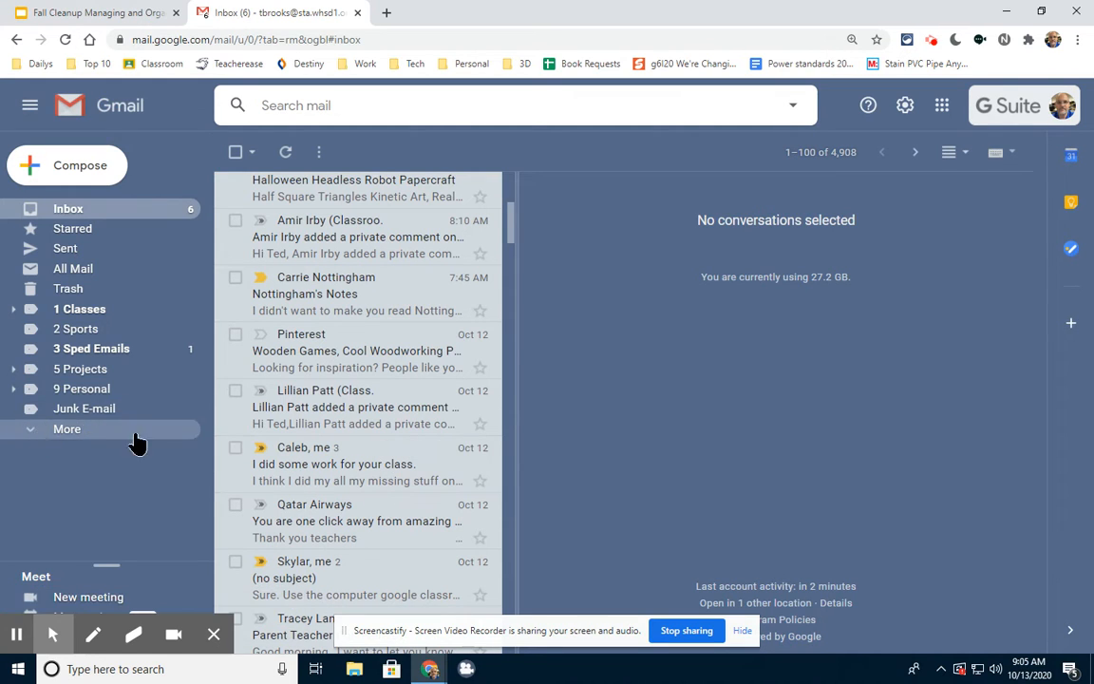
# Expand the full list of folders and labels, then look through the recent inbox messages.
pyautogui.click(38, 437)
pyautogui.scroll(-2, 123, 461)
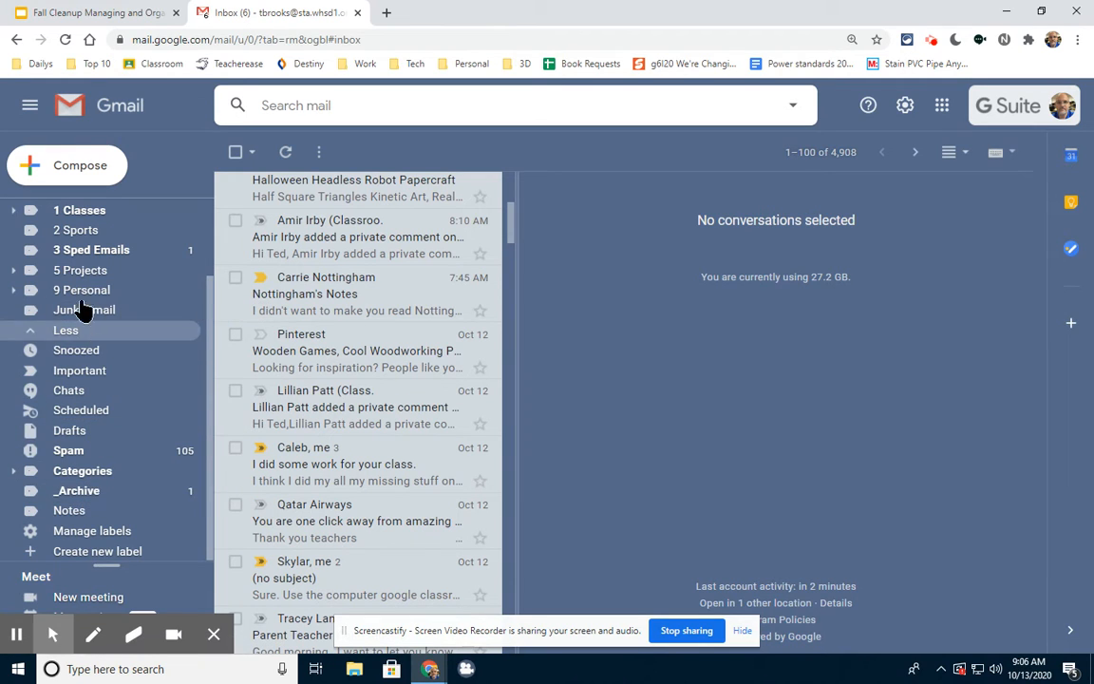
pyautogui.scroll(4, 354, 317)
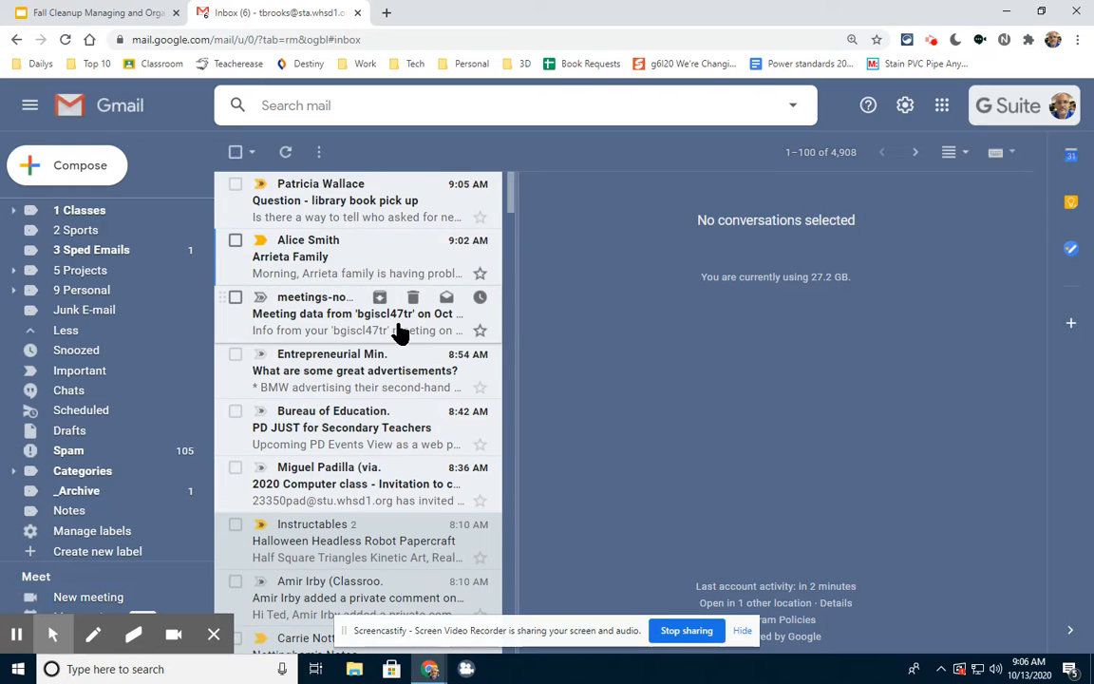
pyautogui.scroll(-3, 396, 329)
pyautogui.scroll(-3, 398, 330)
pyautogui.scroll(2, 398, 330)
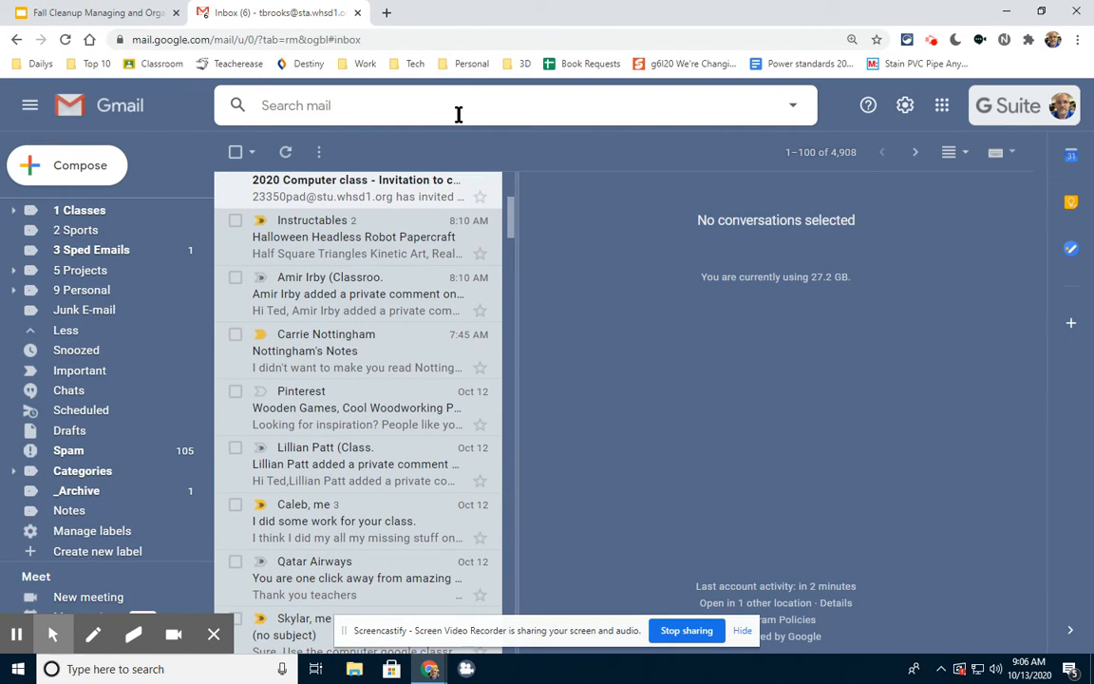
# Open the Instructables email "Halloween Headless Robot Papercraft" and read through its project pictures.
pyautogui.click(303, 233)
pyautogui.click(719, 285)
pyautogui.scroll(-3, 651, 475)
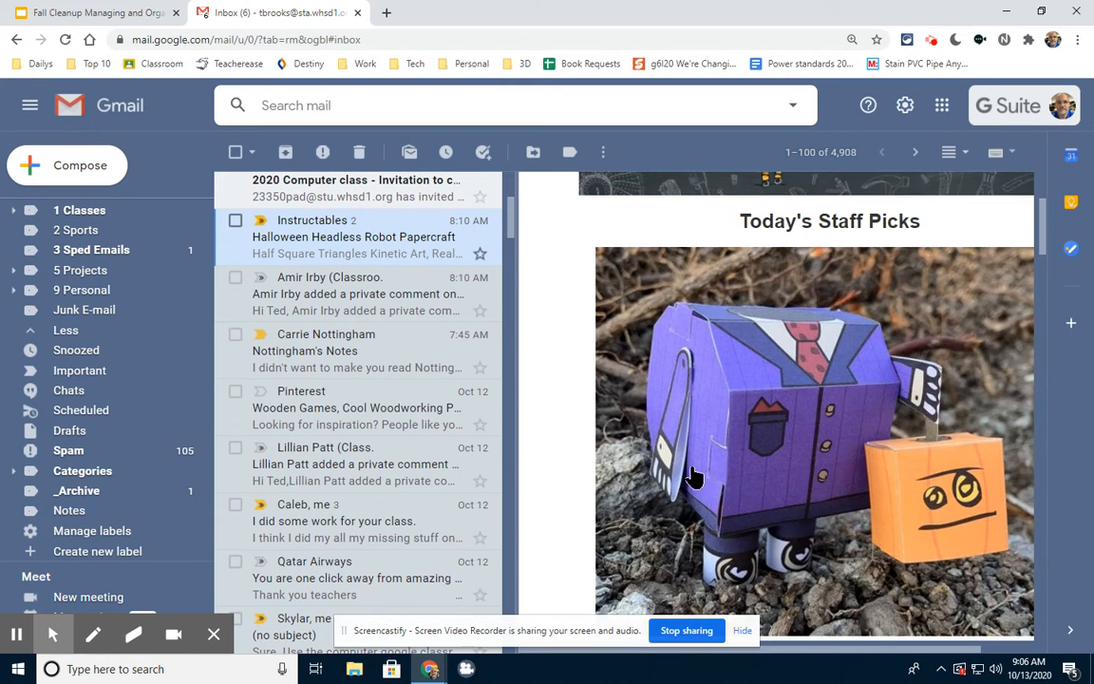
pyautogui.scroll(-3, 652, 475)
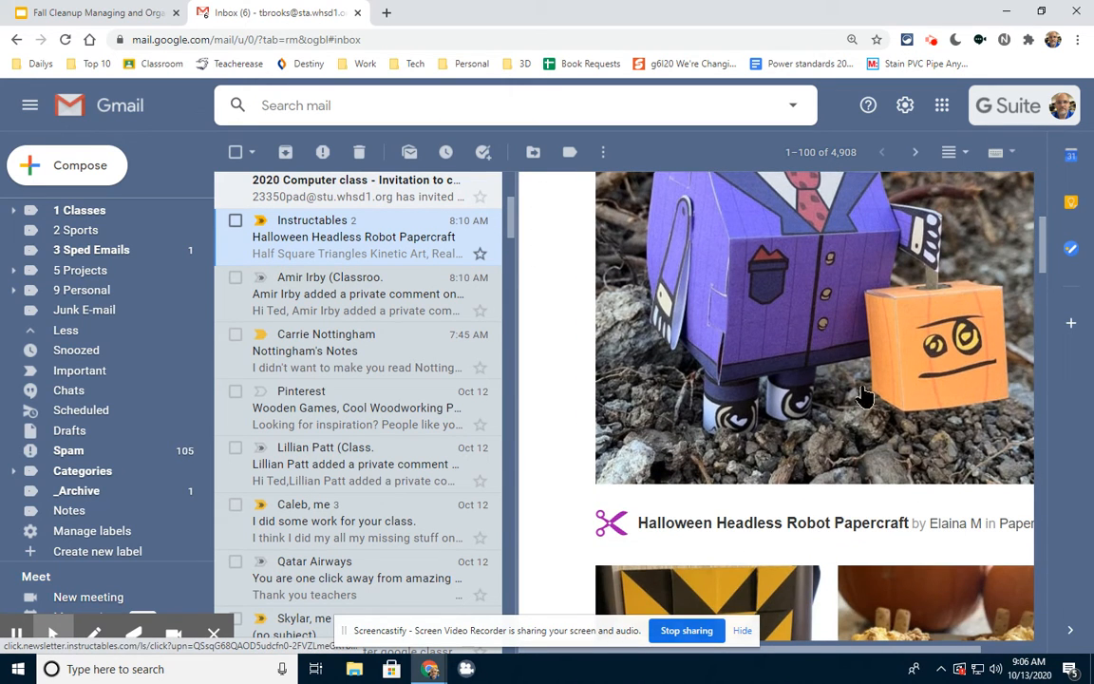
pyautogui.scroll(-3, 784, 347)
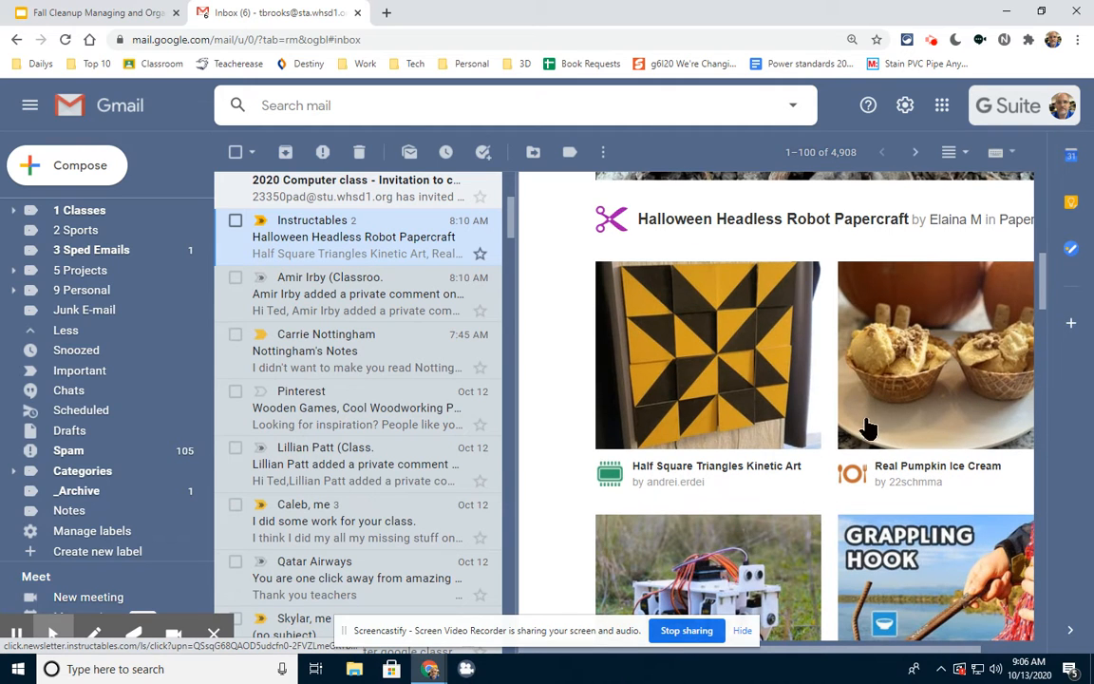
pyautogui.scroll(-3, 957, 487)
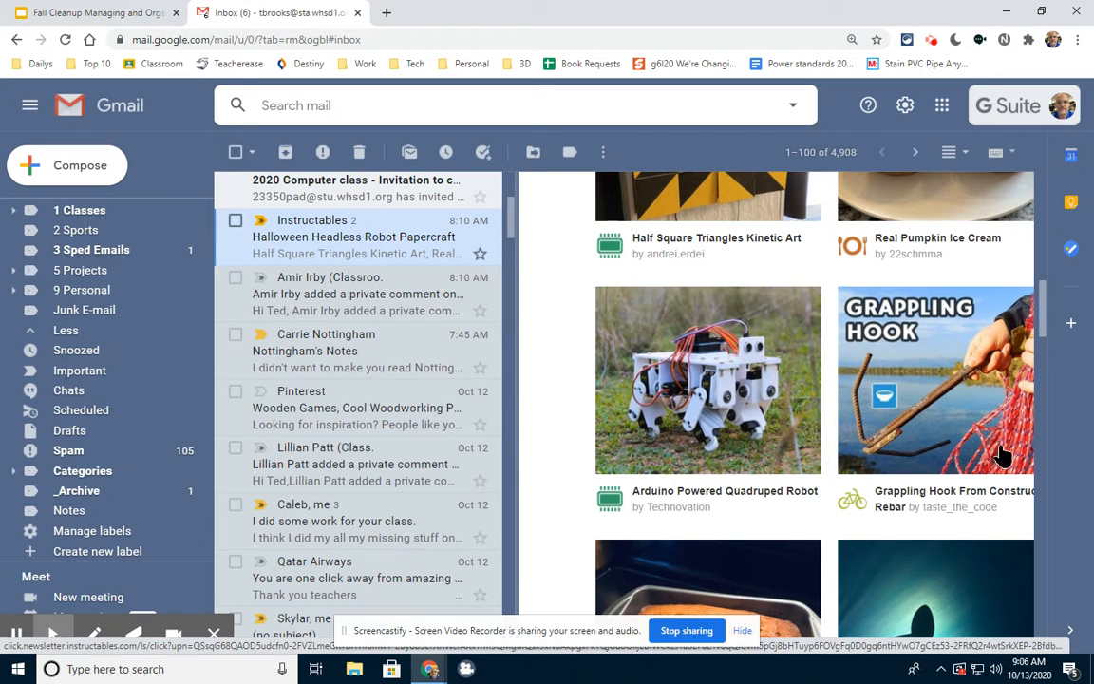
pyautogui.hscroll(1, 1007, 454)
pyautogui.scroll(-1, 750, 442)
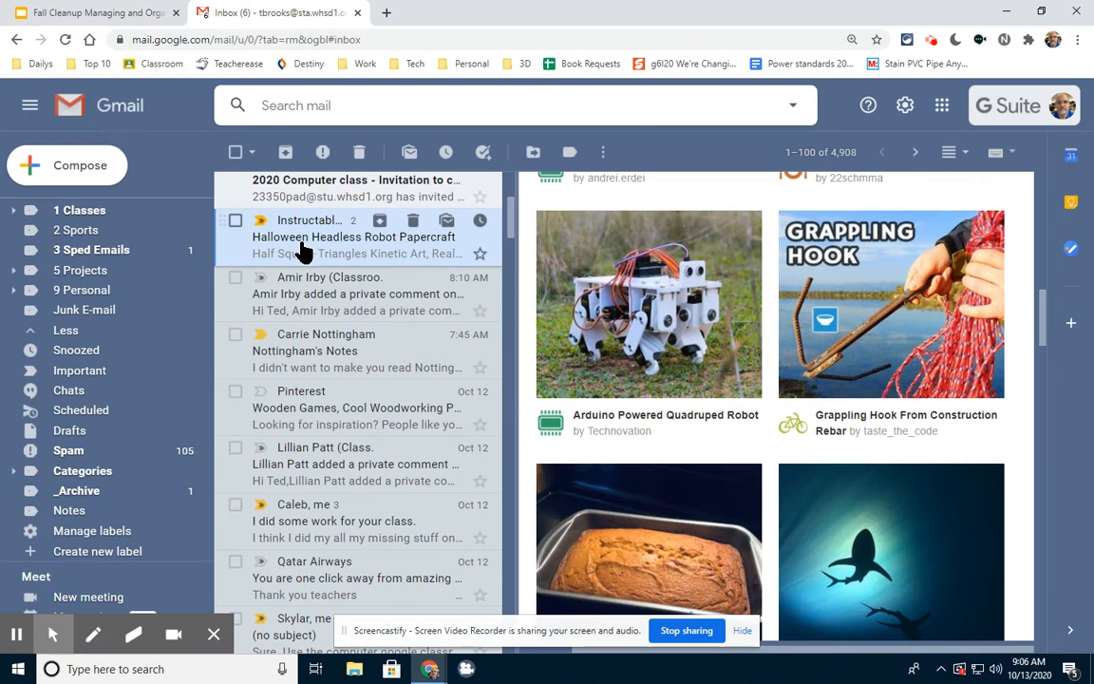
# Search the mail for "instructables" and look through the matching messages.
pyautogui.click(343, 105)
pyautogui.write('ins')
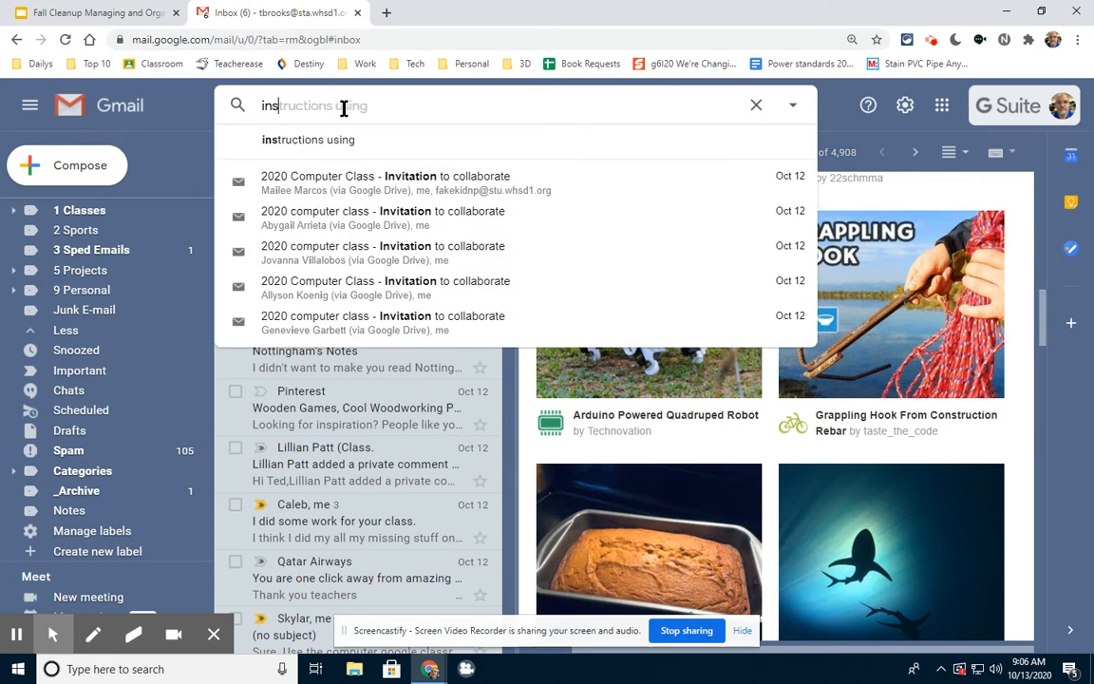
pyautogui.write('tructables')
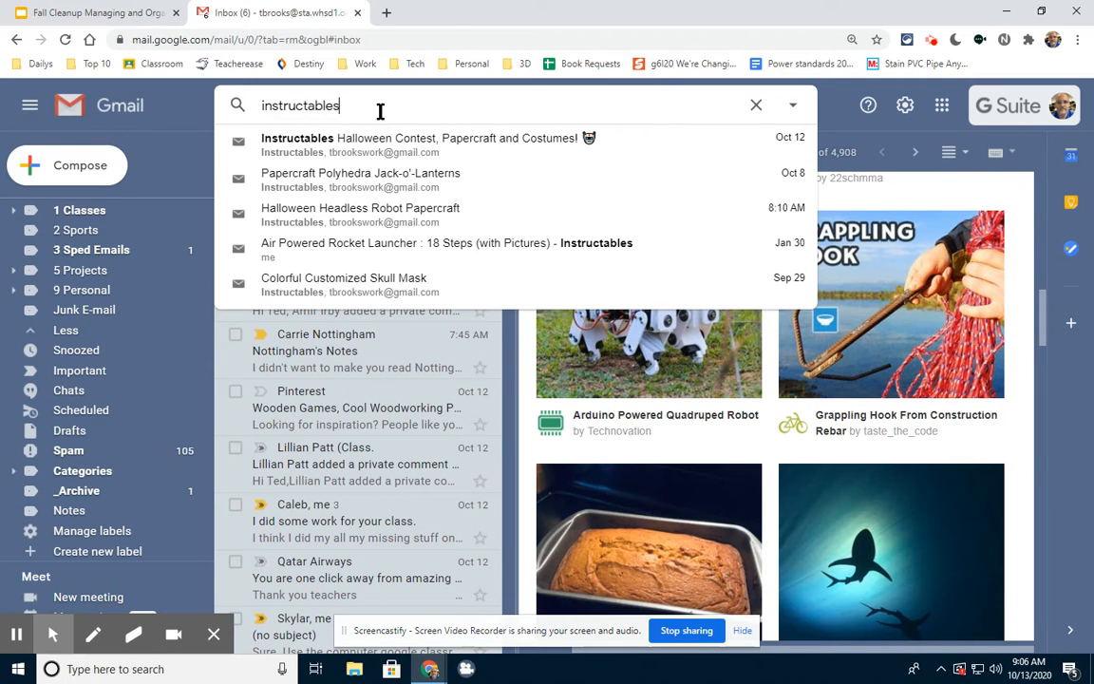
pyautogui.press('Return')
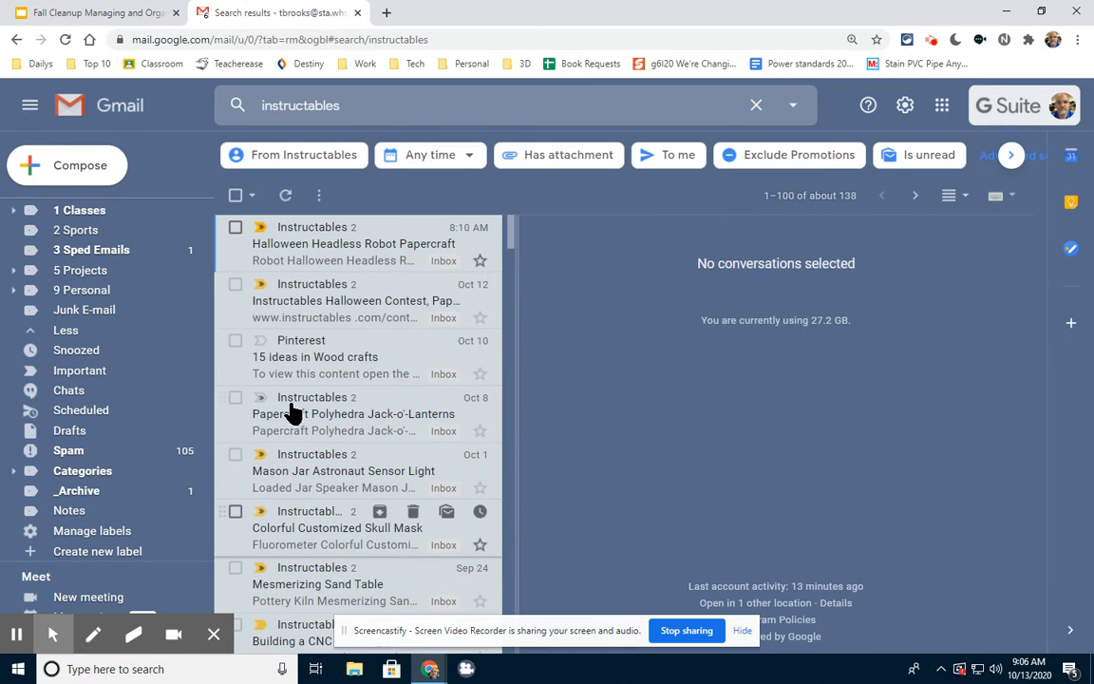
pyautogui.scroll(-4, 376, 385)
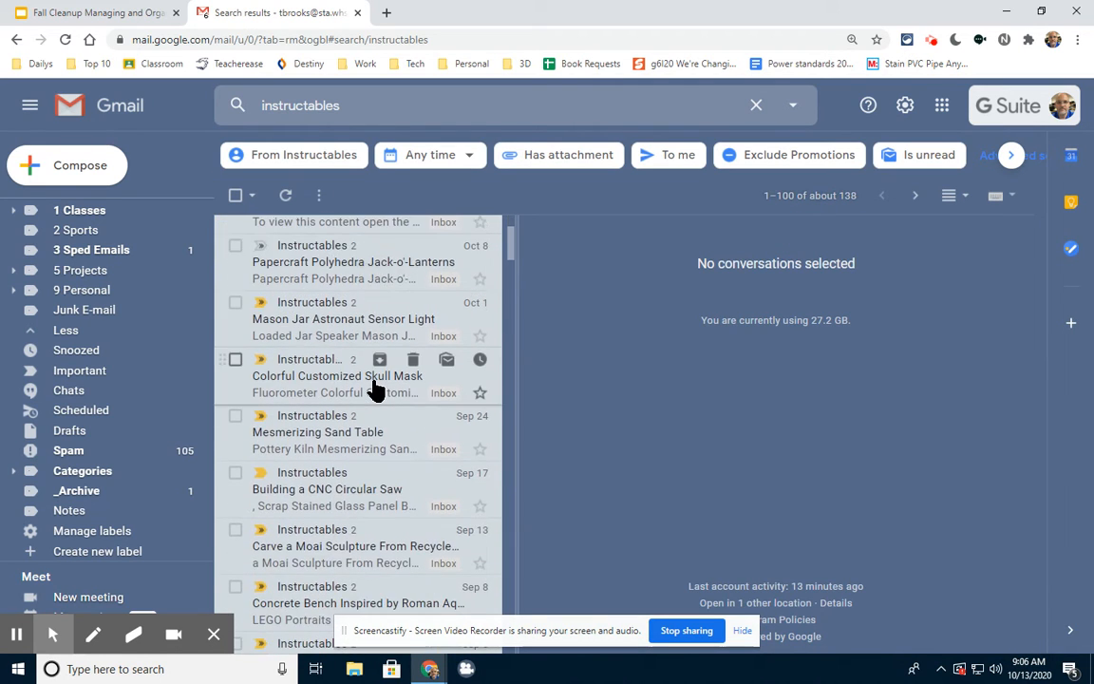
pyautogui.scroll(-12, 376, 390)
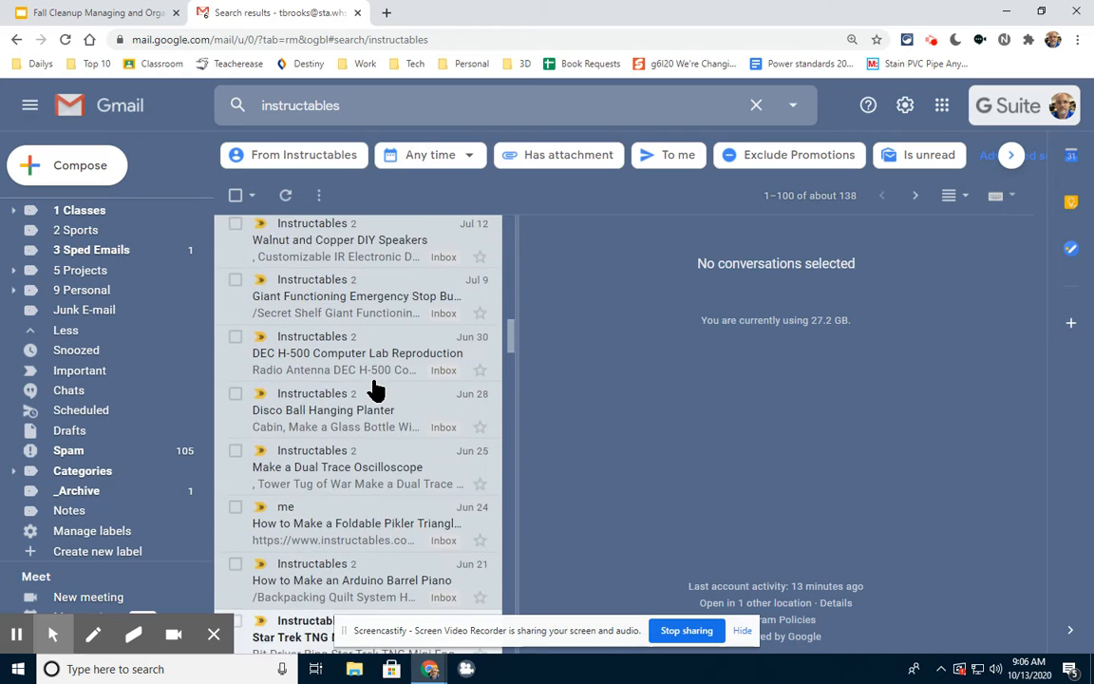
pyautogui.scroll(15, 378, 389)
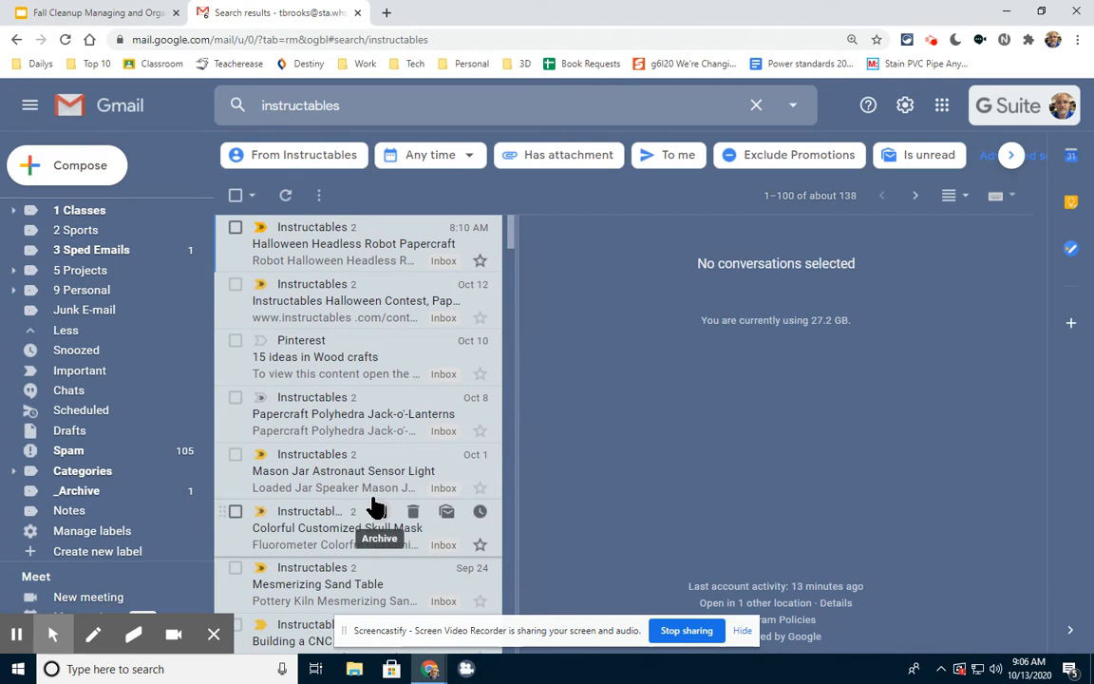
# Delete all "instructables" search results, selecting one full page of conversations at a time.
pyautogui.click(234, 196)
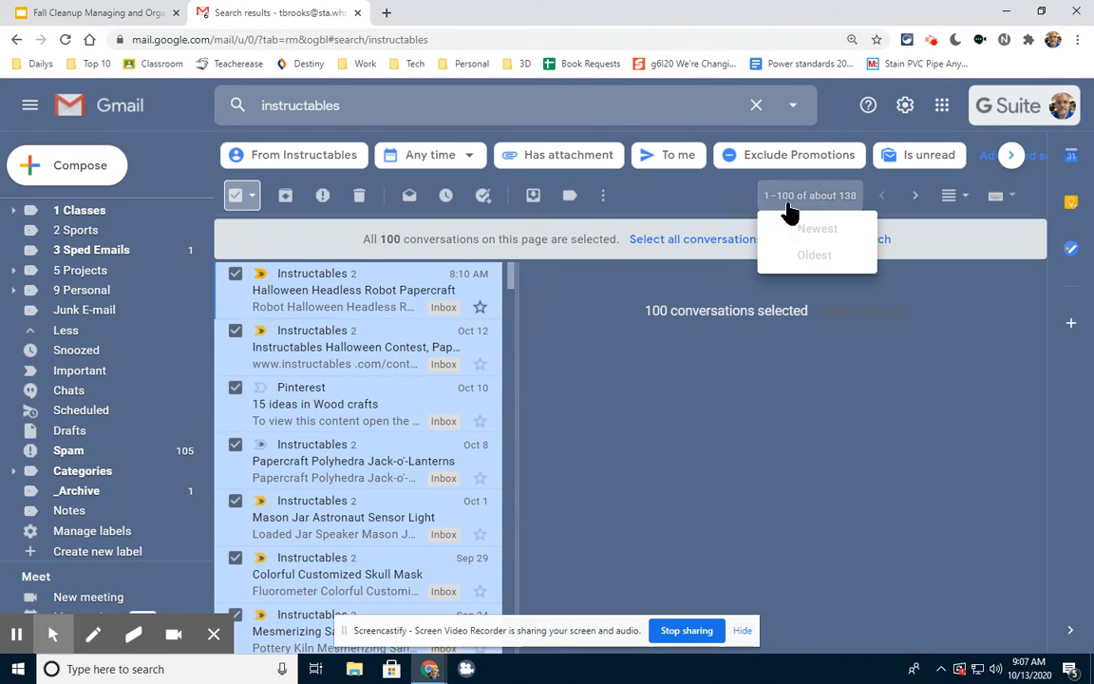
pyautogui.scroll(-3, 304, 386)
pyautogui.scroll(-20, 304, 386)
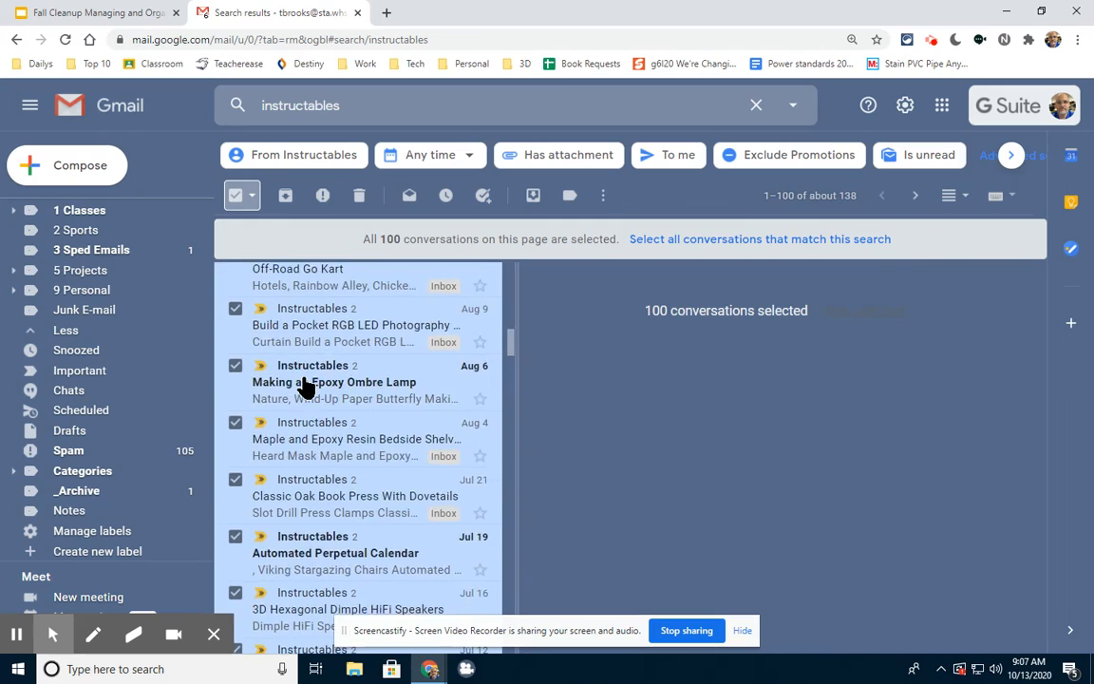
pyautogui.scroll(-20, 304, 385)
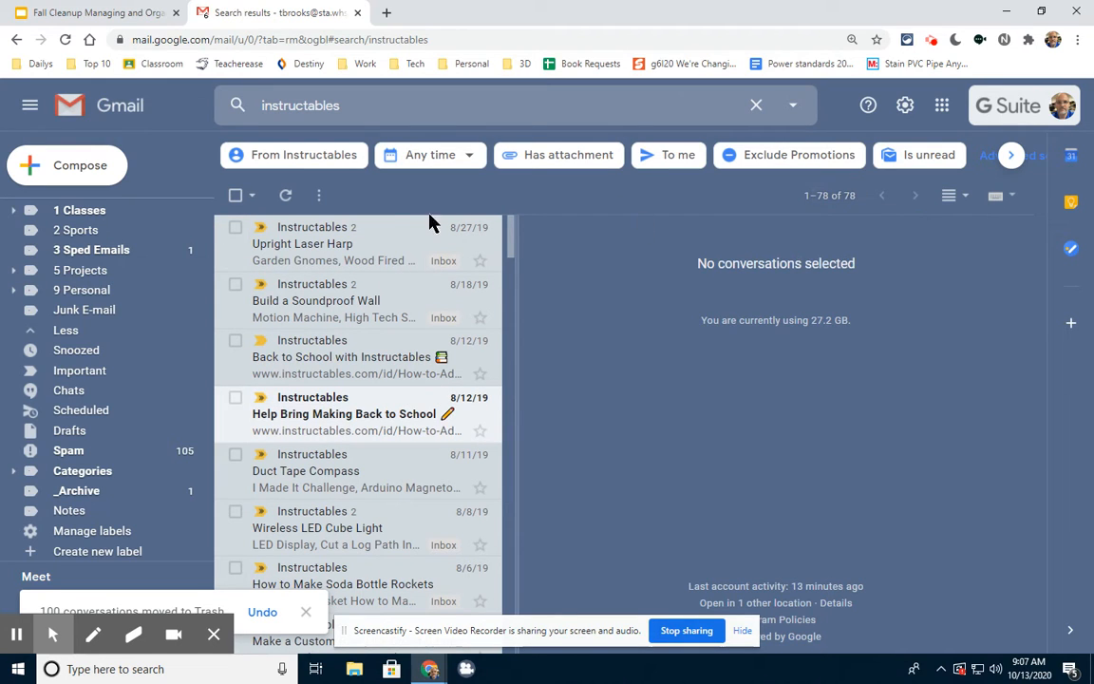
pyautogui.click(235, 195)
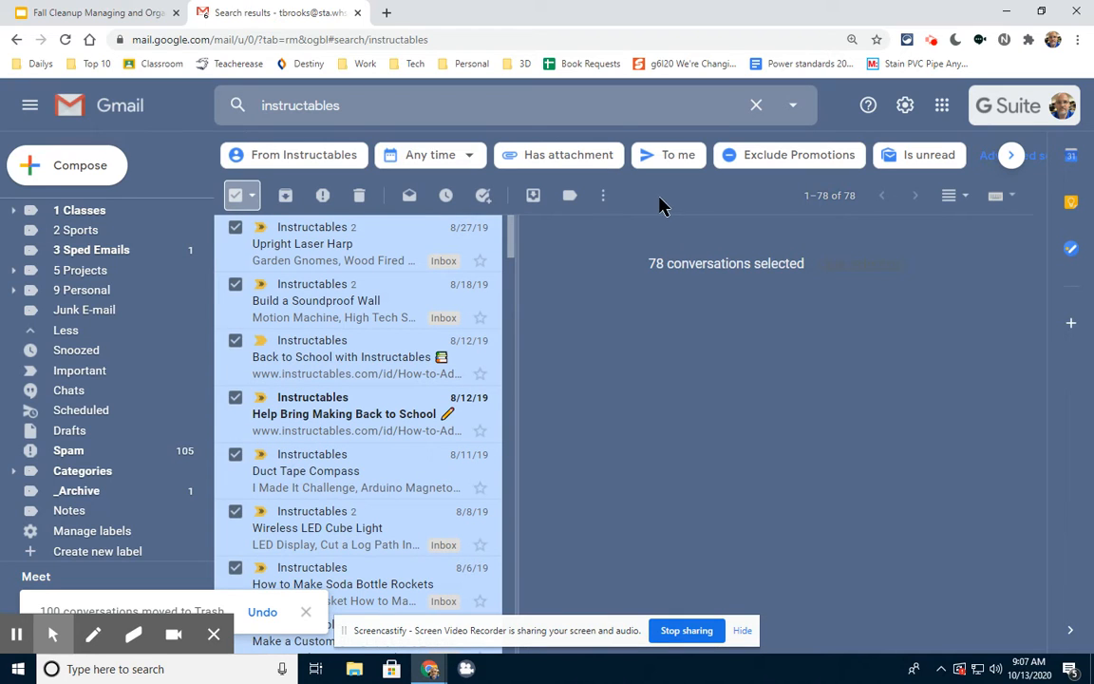
pyautogui.click(360, 202)
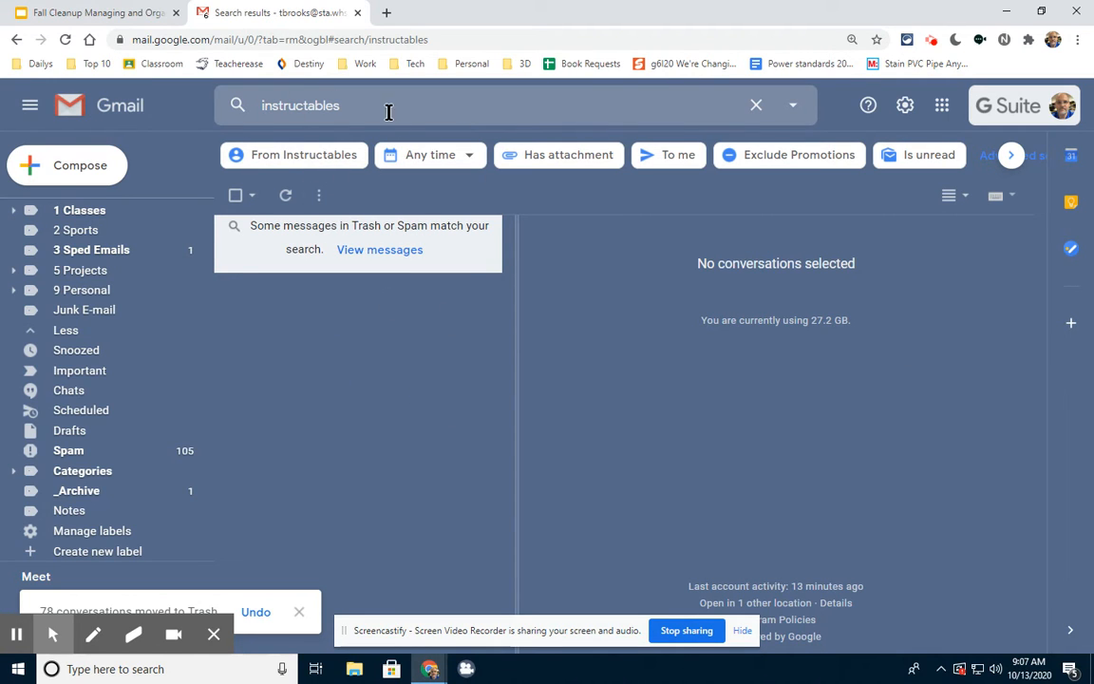
# Replace the search term with "pinterest" and run the search.
pyautogui.moveTo(377, 111); pyautogui.dragTo(261, 112)
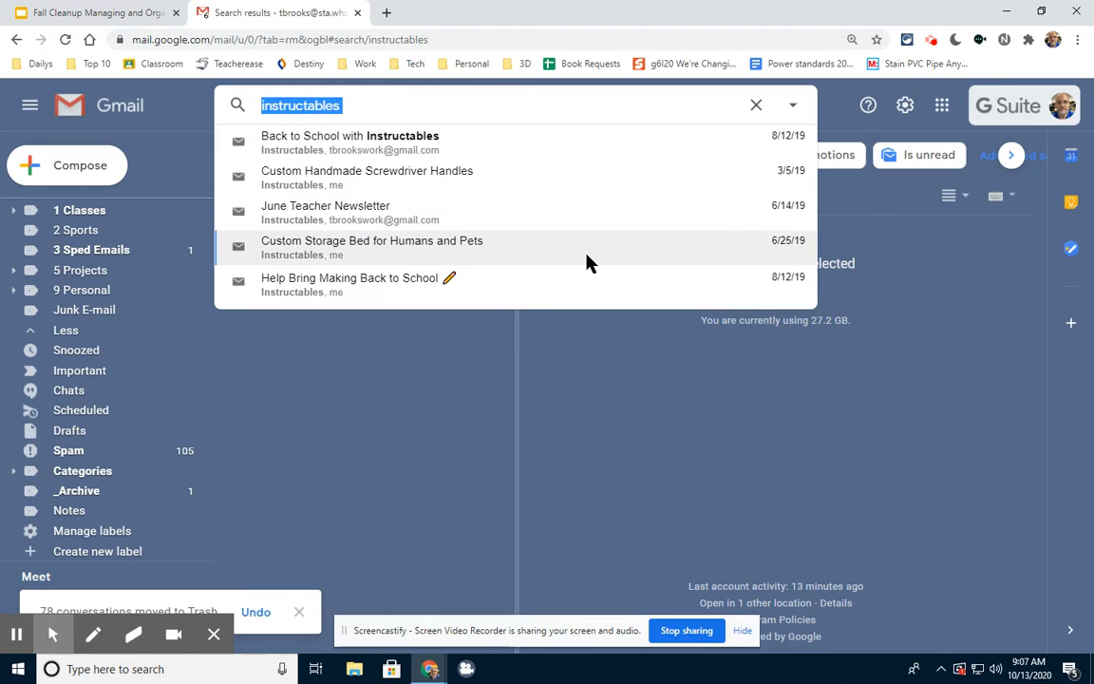
pyautogui.write('pinter')
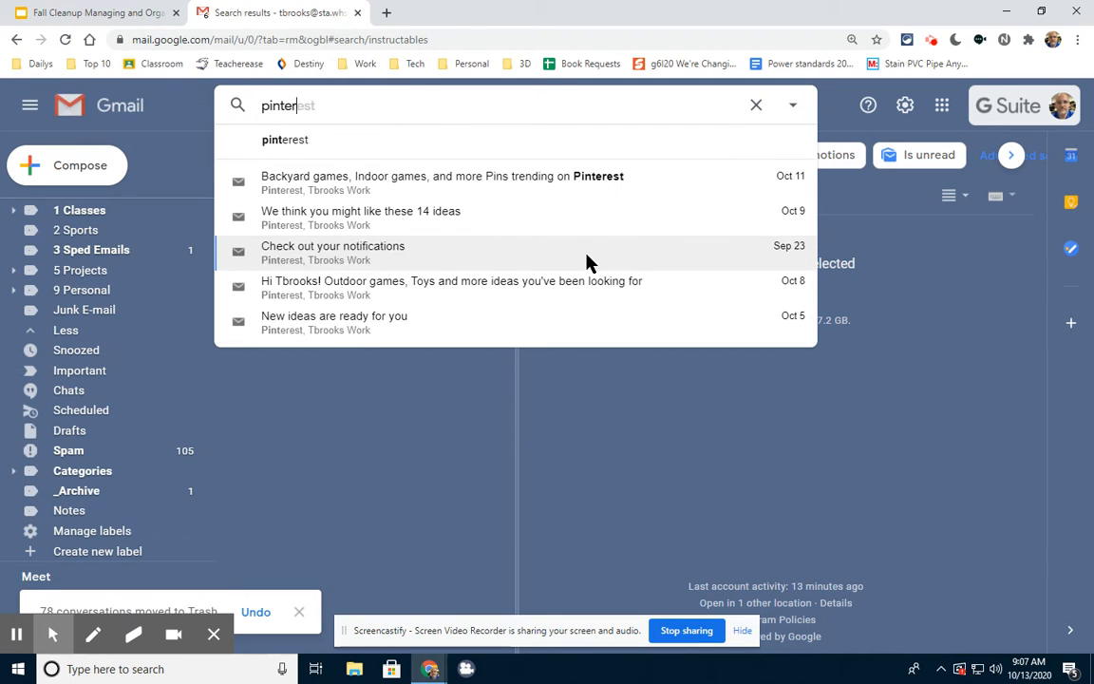
pyautogui.write('est')
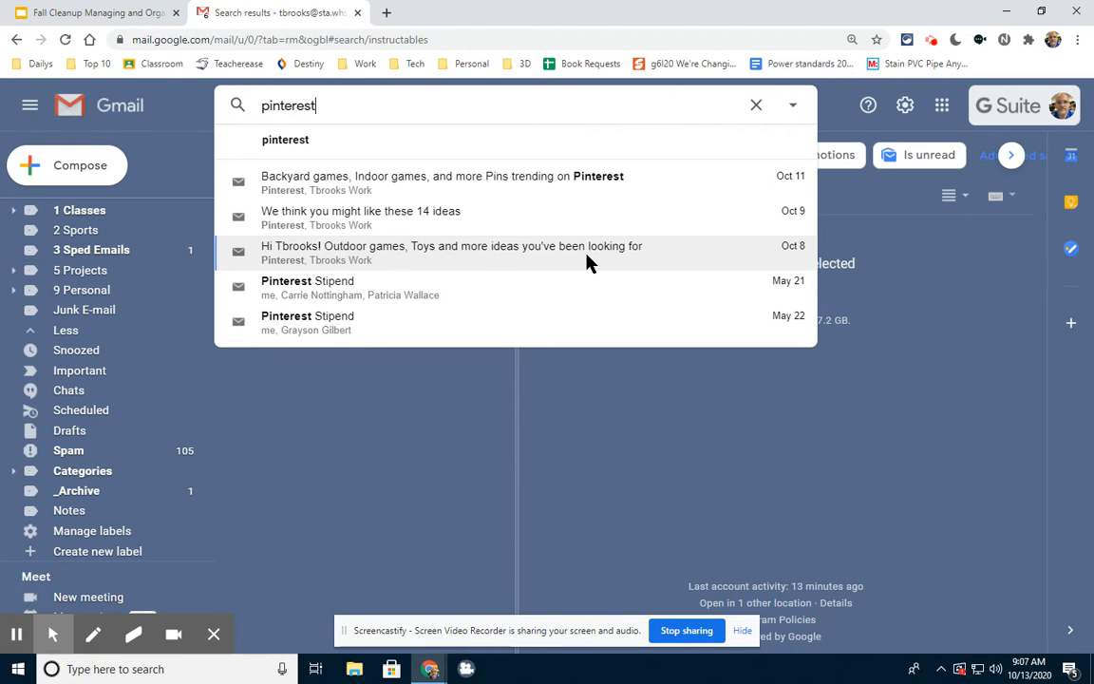
pyautogui.press('Return')
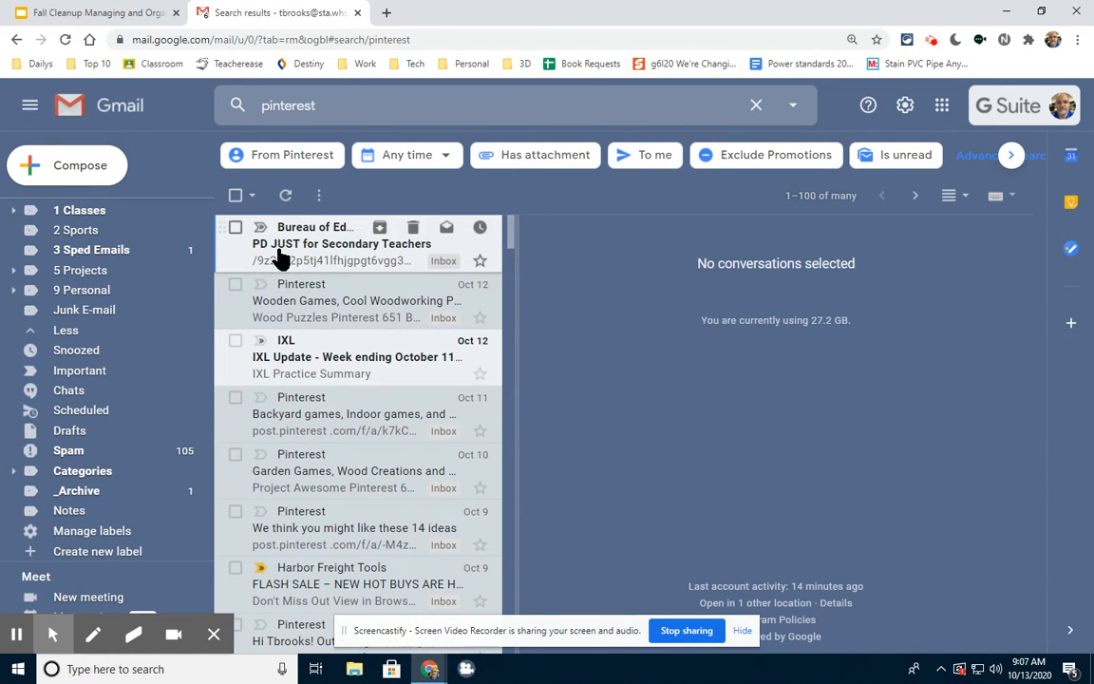
# Select the whole page of "pinterest" results except the Bureau of Education and IXL messages, review the selection and delete it.
pyautogui.click(235, 195)
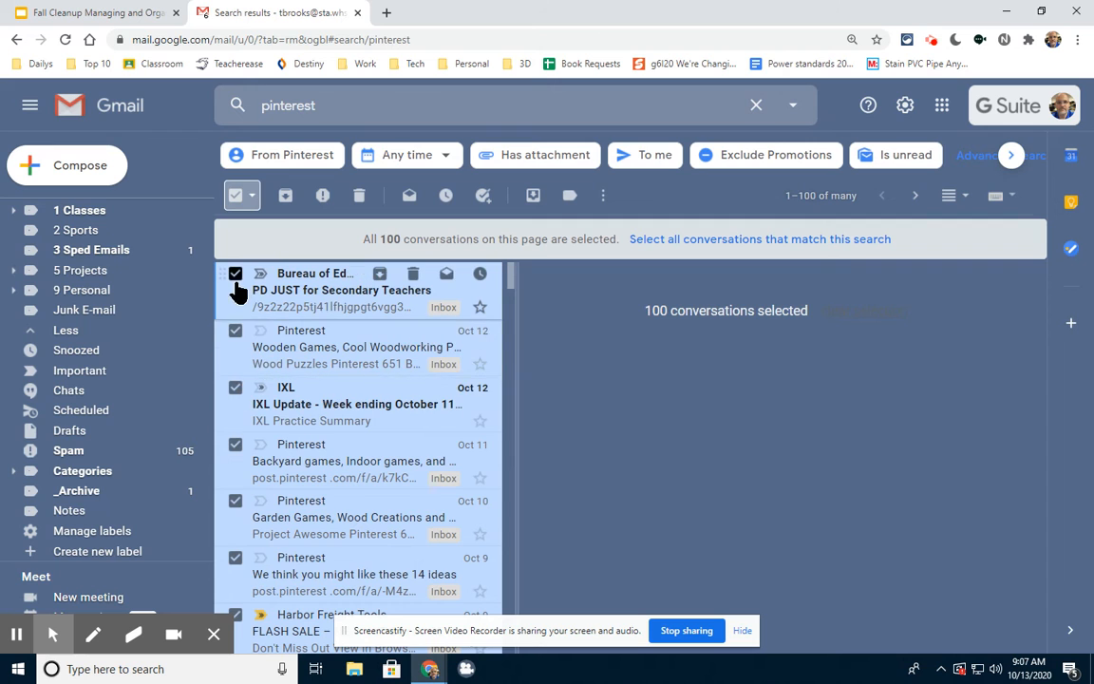
pyautogui.click(236, 274)
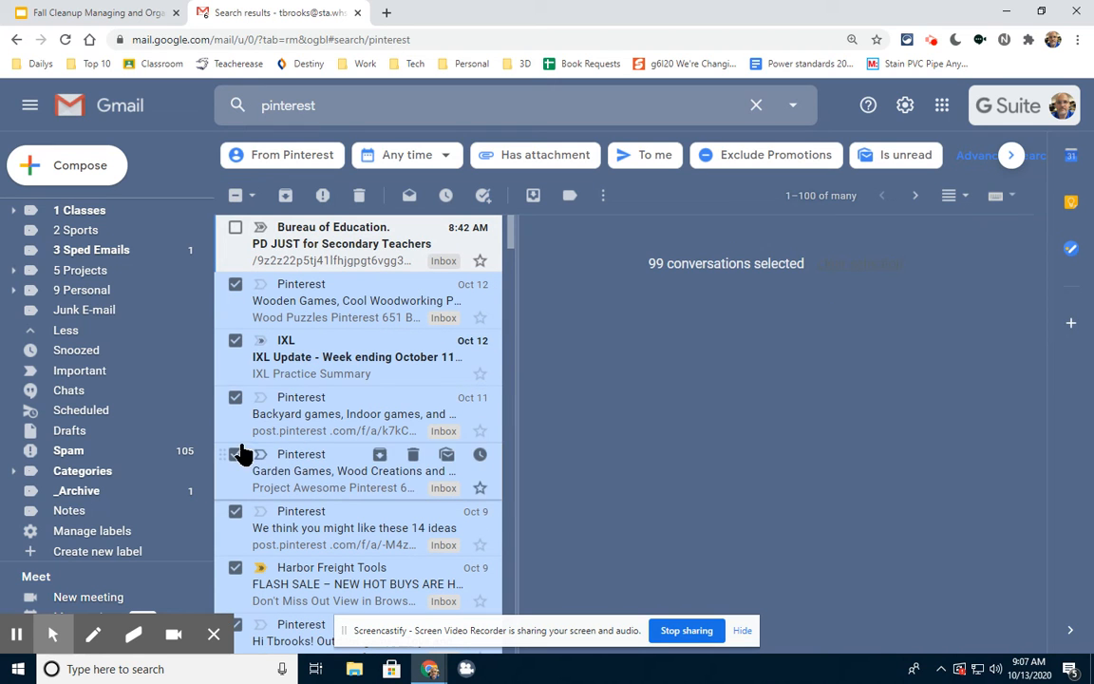
pyautogui.click(235, 344)
pyautogui.scroll(-2, 380, 390)
pyautogui.scroll(-1, 392, 403)
pyautogui.scroll(-2, 399, 418)
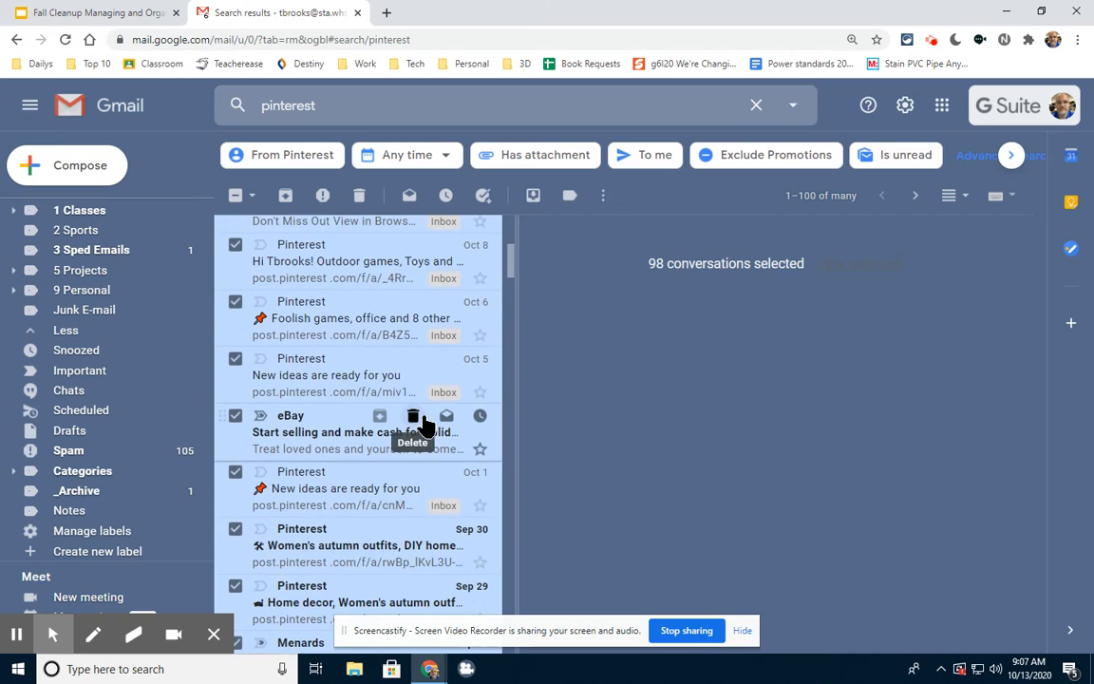
pyautogui.scroll(-1, 424, 426)
pyautogui.scroll(-7, 424, 436)
pyautogui.scroll(-10, 424, 465)
pyautogui.scroll(-12, 424, 465)
pyautogui.scroll(-4, 424, 466)
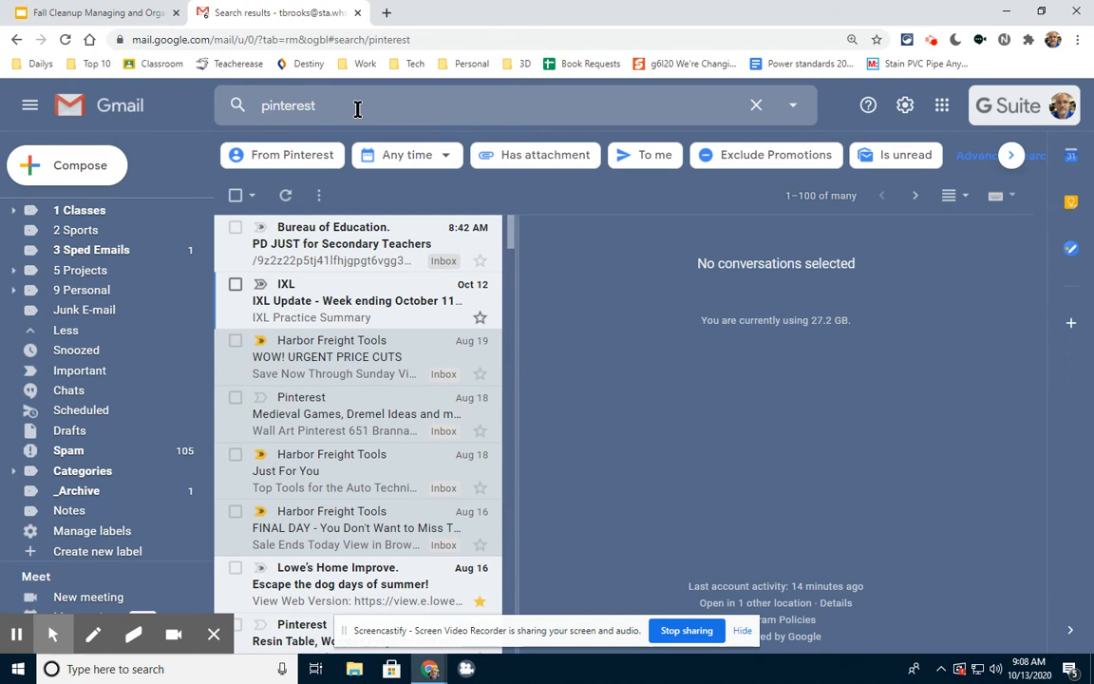
# Switch to the Google Slides presentation and show the Top 5 Tips for Managing Gmail #3 slide.
pyautogui.click(107, 15)
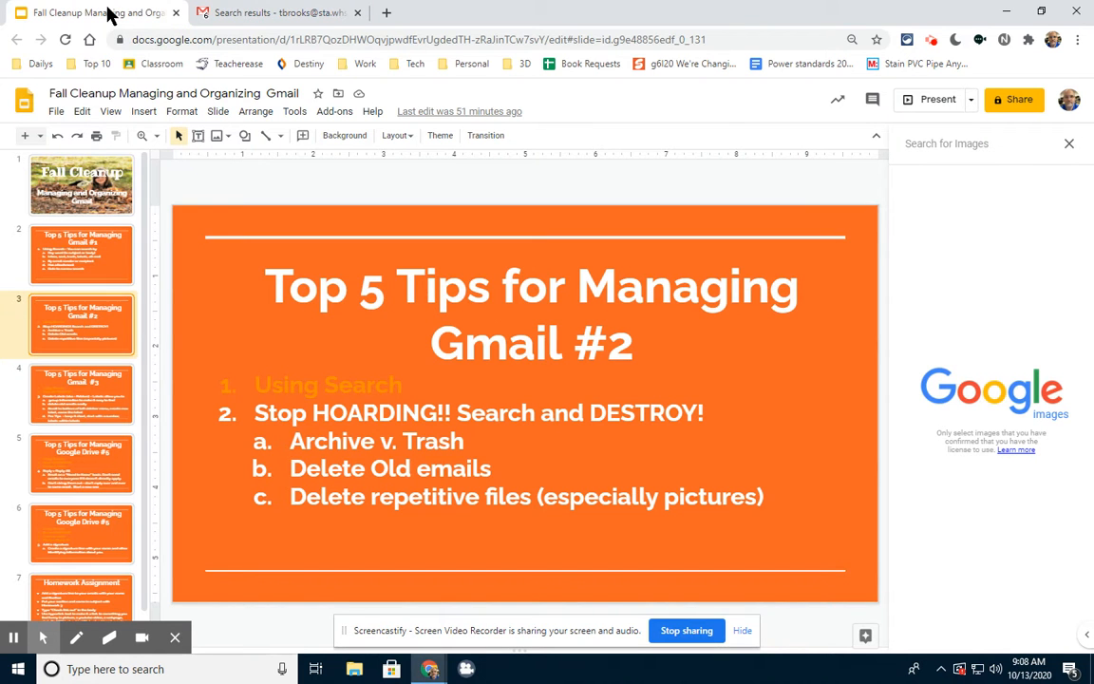
pyautogui.click(84, 408)
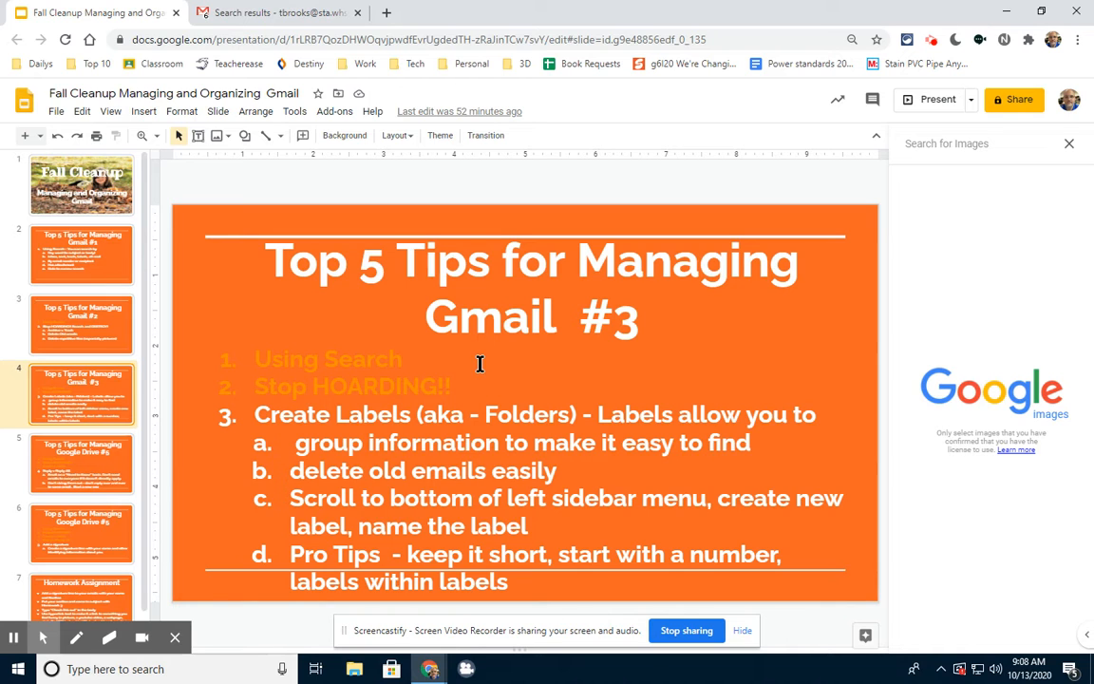
# Return to Gmail, reopen the inbox and look over its message count and recent messages.
pyautogui.click(275, 12)
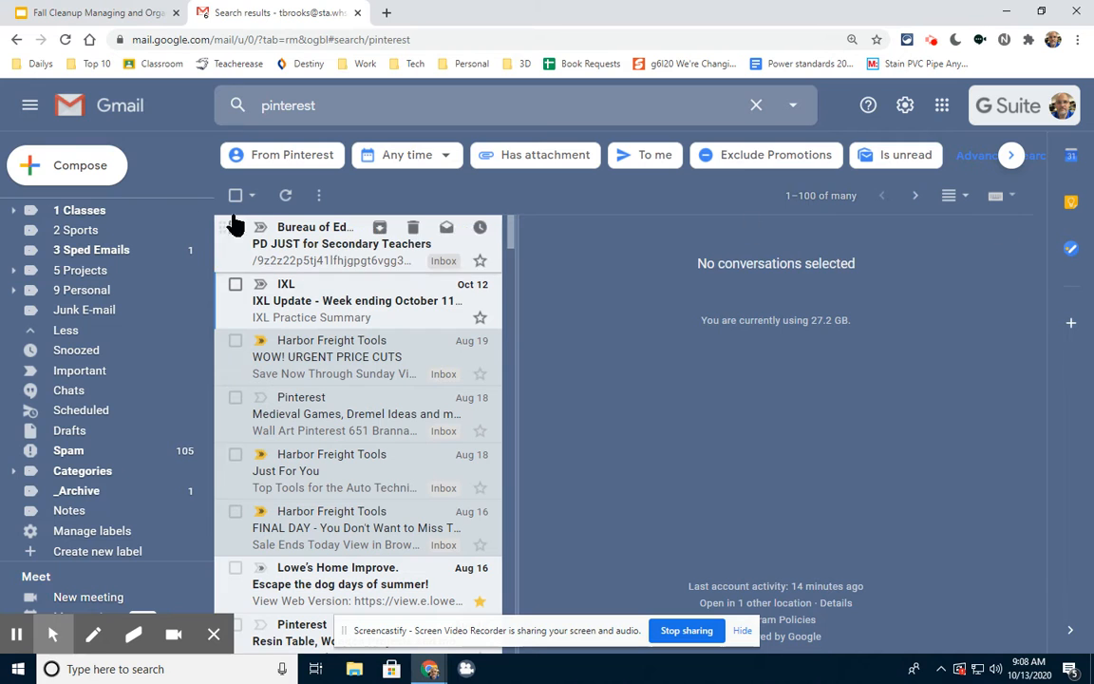
pyautogui.scroll(2, 86, 240)
pyautogui.click(74, 209)
pyautogui.click(826, 159)
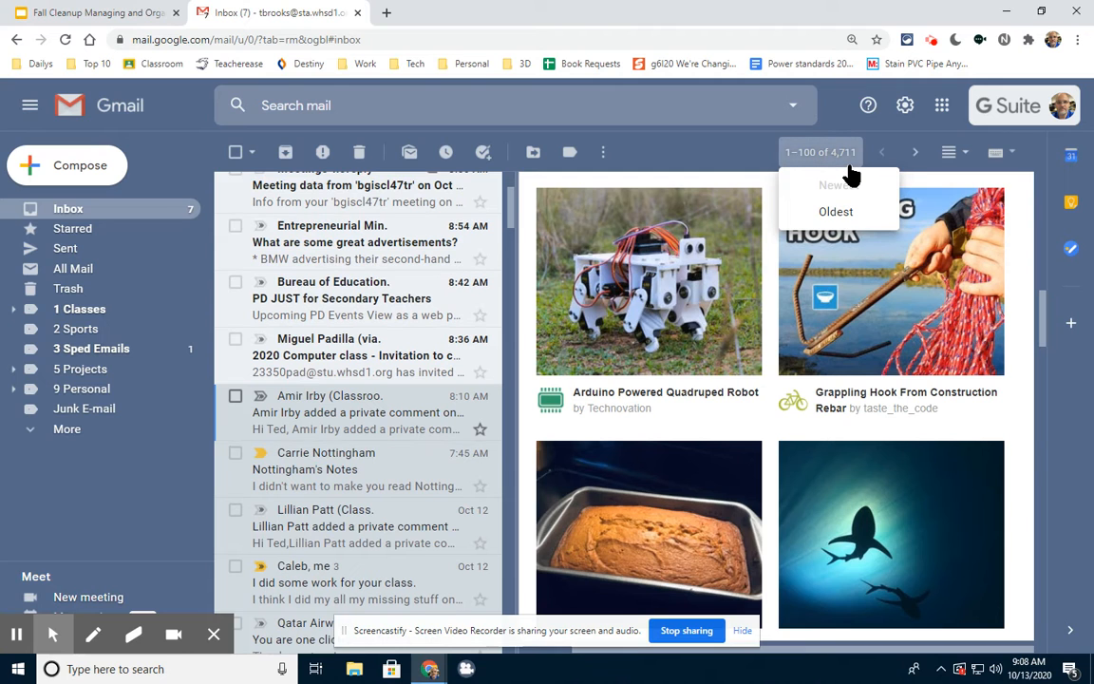
pyautogui.scroll(2, 285, 290)
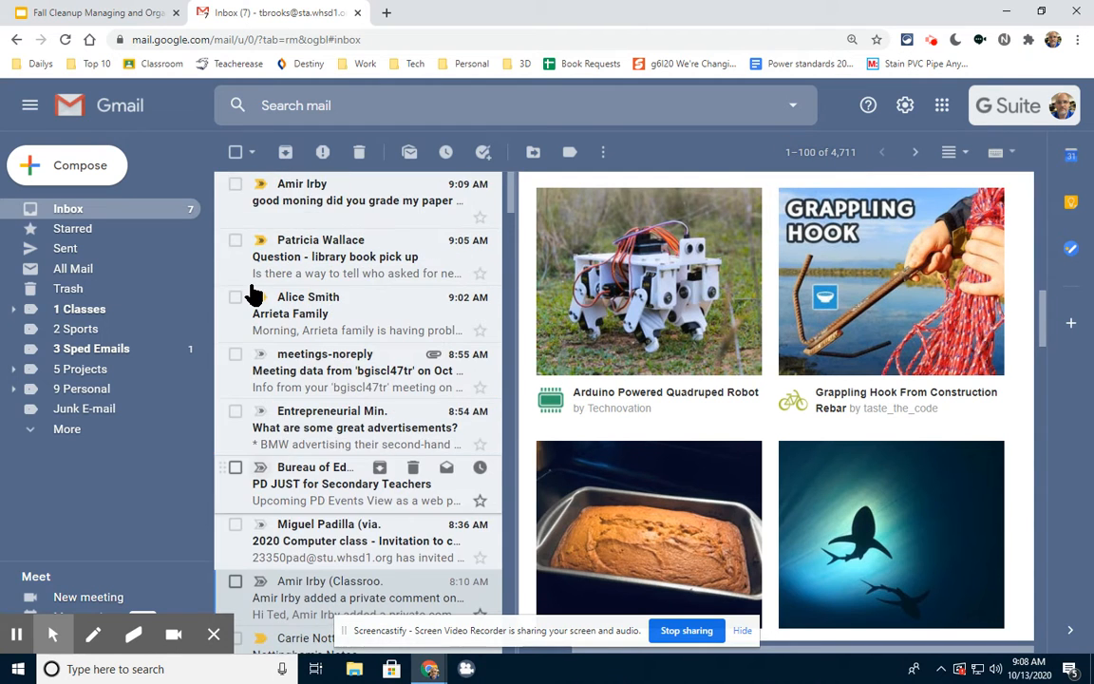
pyautogui.scroll(-5, 252, 293)
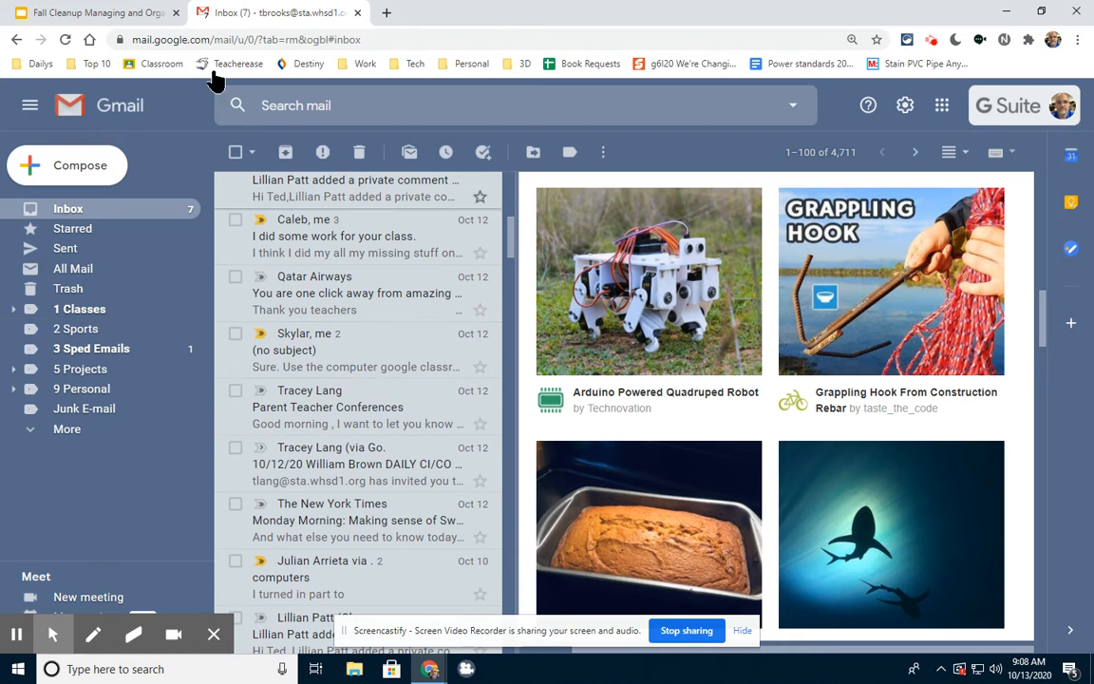
# Switch to the Google Slides presentation to read the tip #3 slide about creating labels, and return to the Gmail inbox.
pyautogui.click(109, 14)
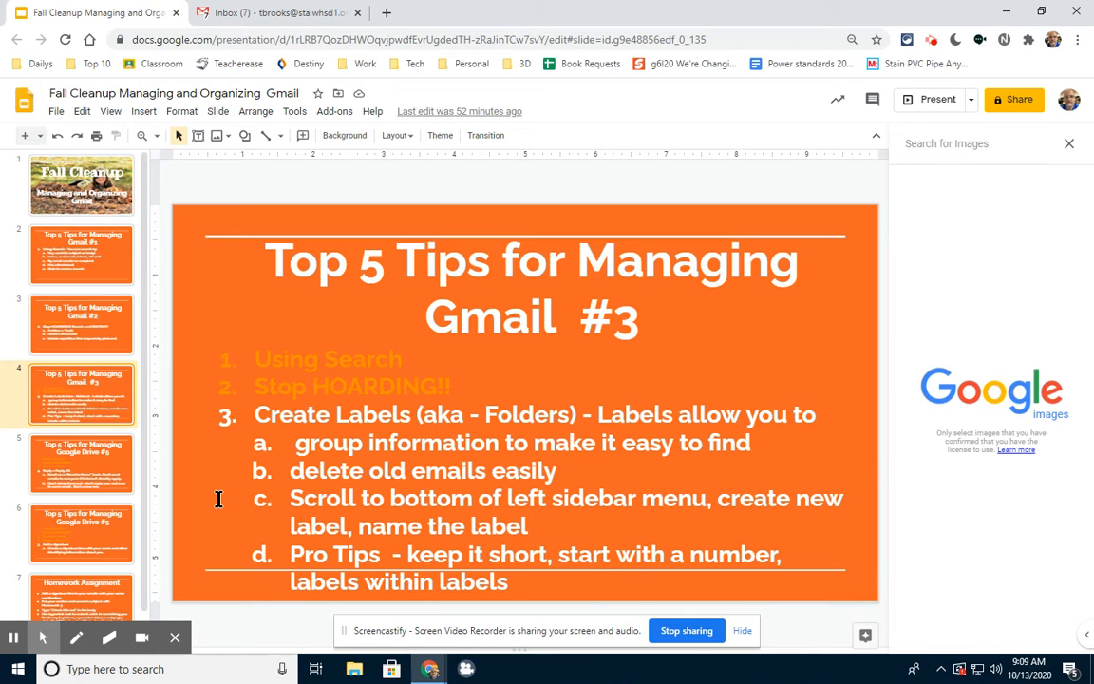
pyautogui.click(276, 12)
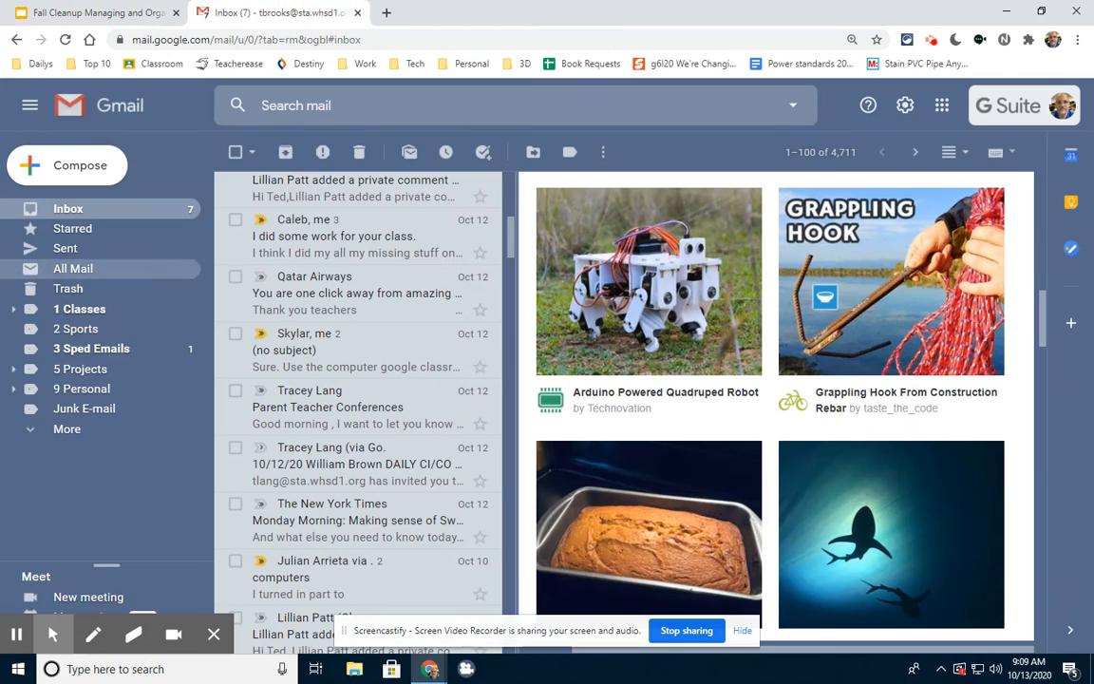
# Expand the 1 Classes label and move the "2020 Computer class" invitation message from the inbox into its 6AB sublabel.
pyautogui.click(12, 312)
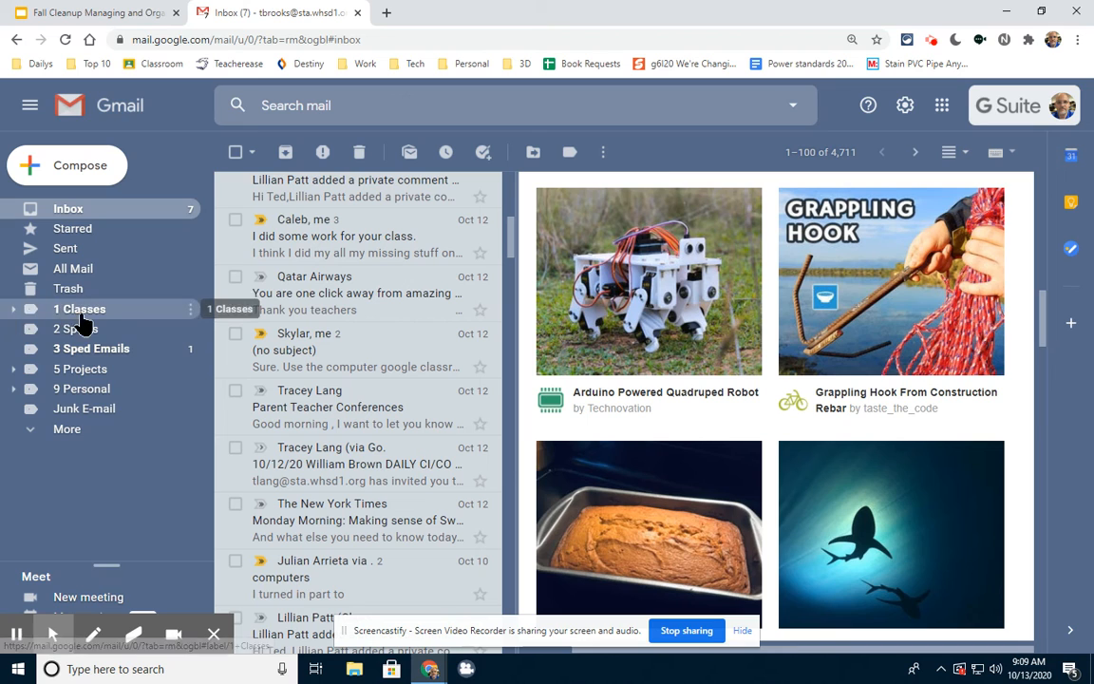
pyautogui.click(12, 315)
pyautogui.click(13, 314)
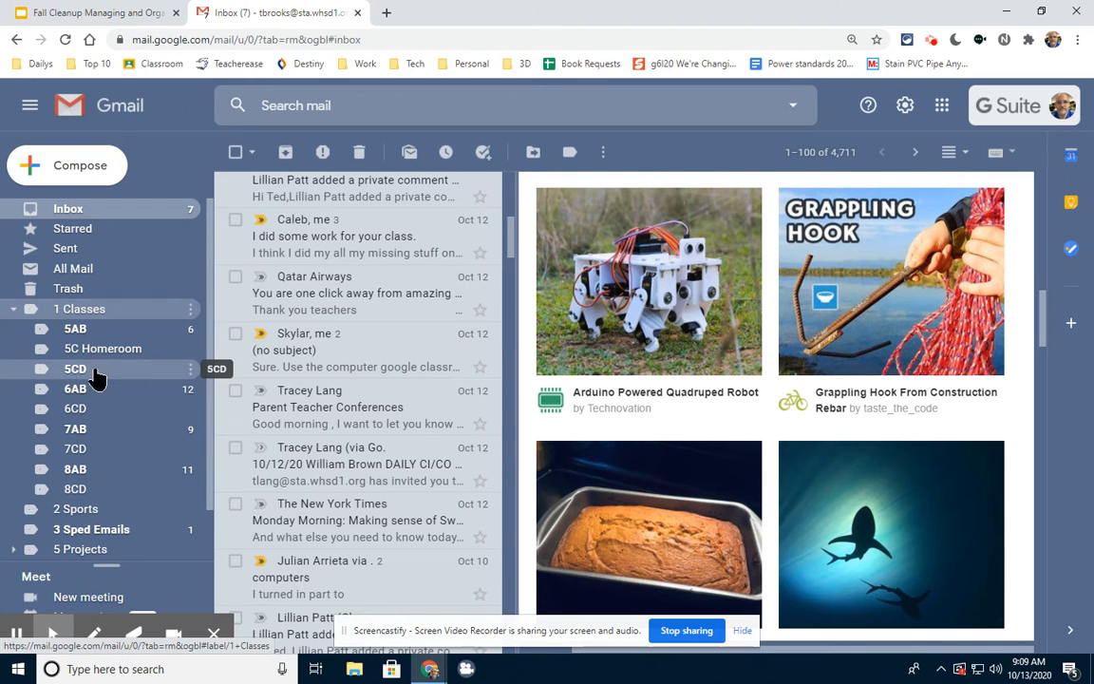
pyautogui.scroll(5, 282, 368)
pyautogui.scroll(-1, 342, 362)
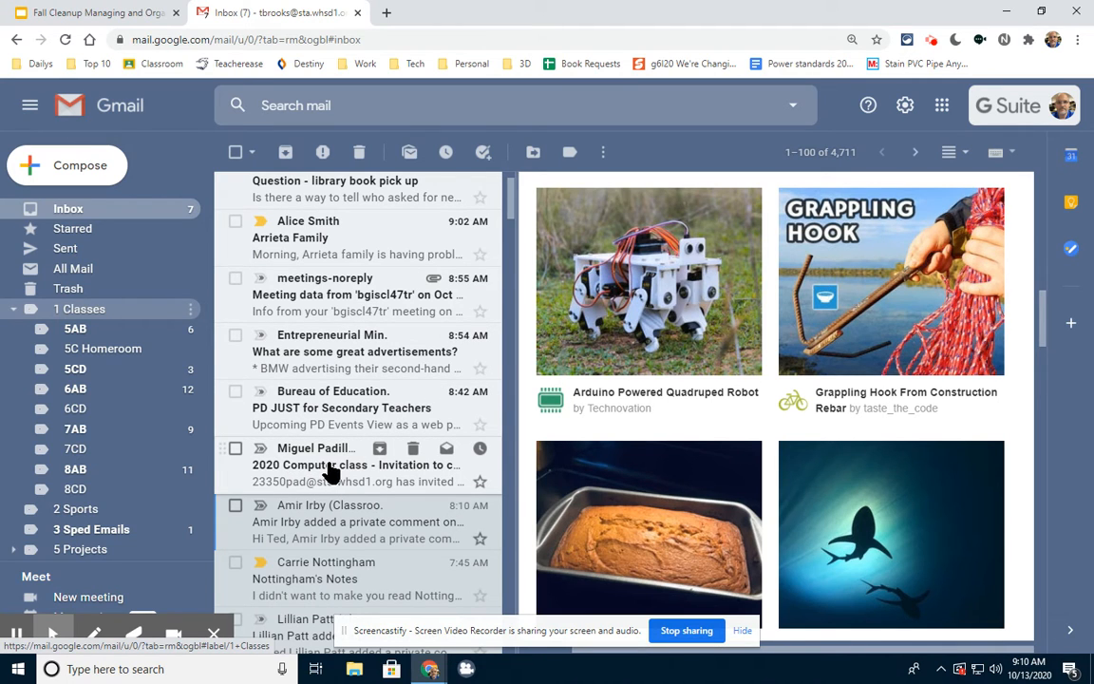
pyautogui.moveTo(331, 473); pyautogui.dragTo(86, 389)
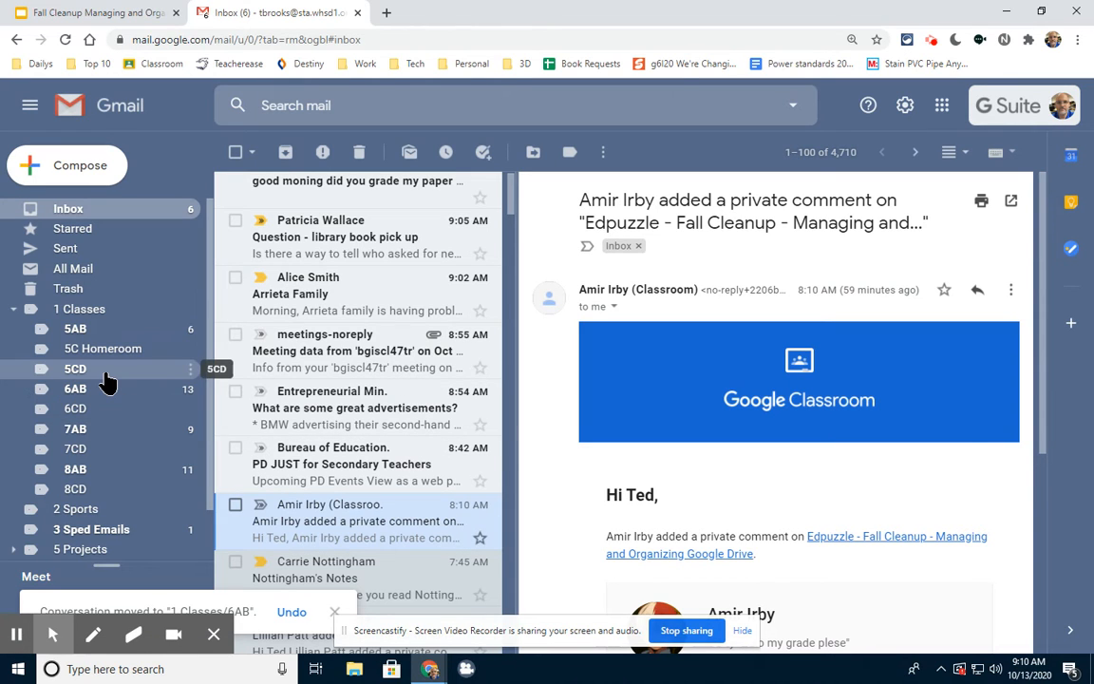
# Show the full label list and look at the new label form, closing it without creating a label.
pyautogui.scroll(-2, 107, 380)
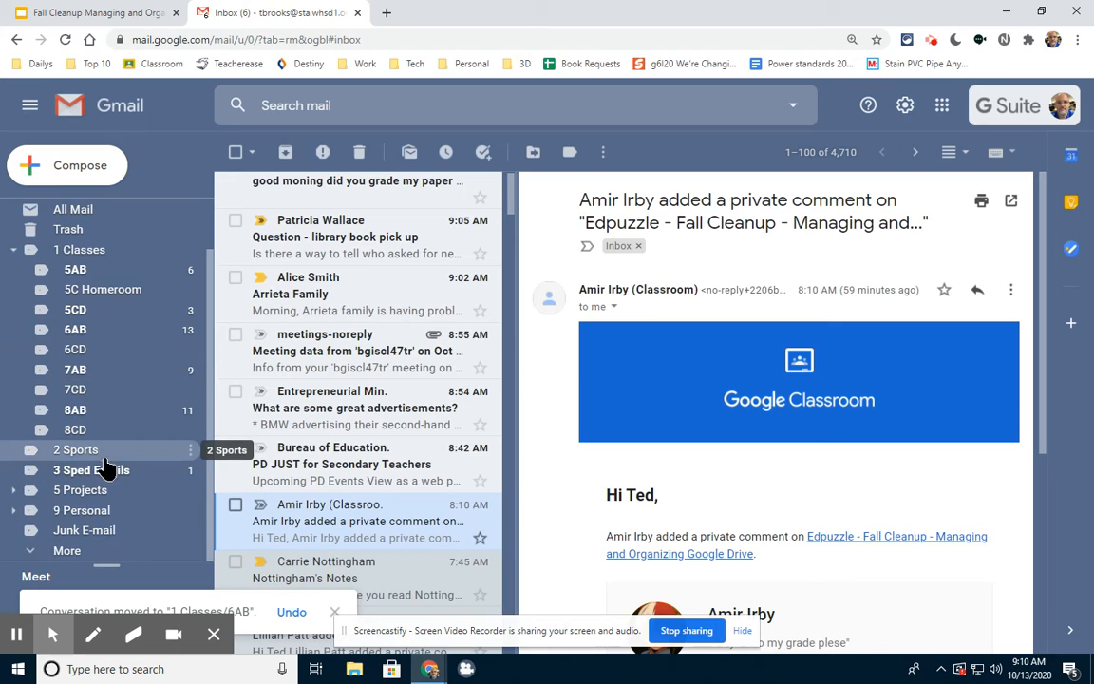
pyautogui.click(69, 558)
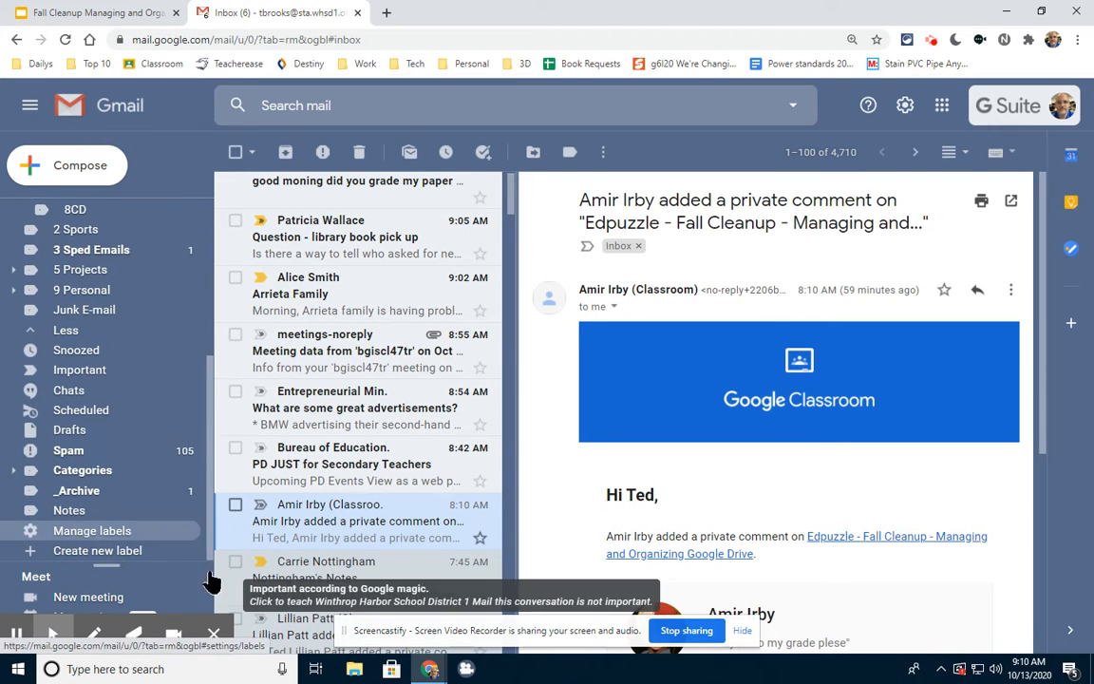
pyautogui.click(77, 552)
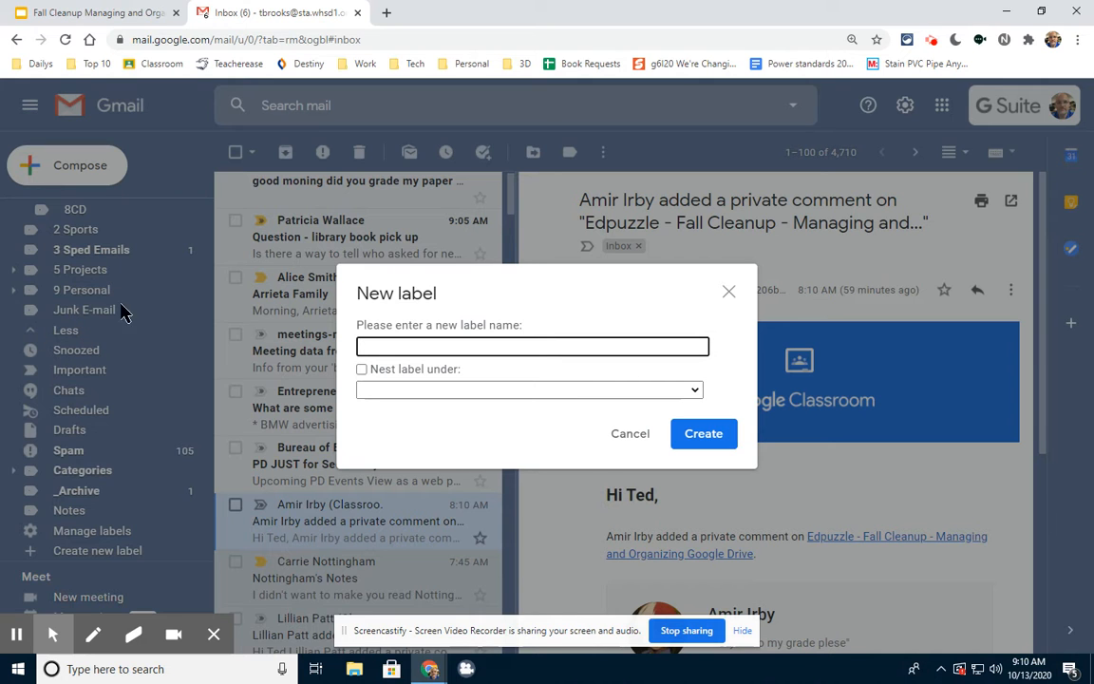
pyautogui.click(630, 433)
# Collapse the 1 Classes label and create a new top-level label named "4 Vacation".
pyautogui.scroll(4, 99, 395)
pyautogui.click(15, 309)
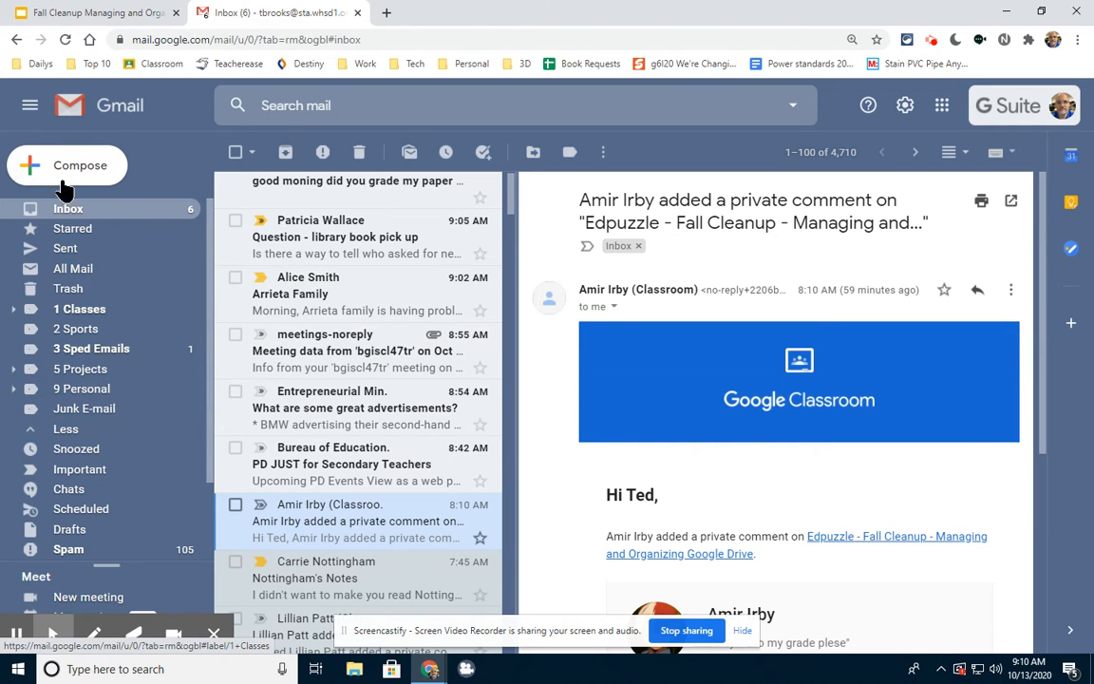
pyautogui.scroll(-2, 105, 522)
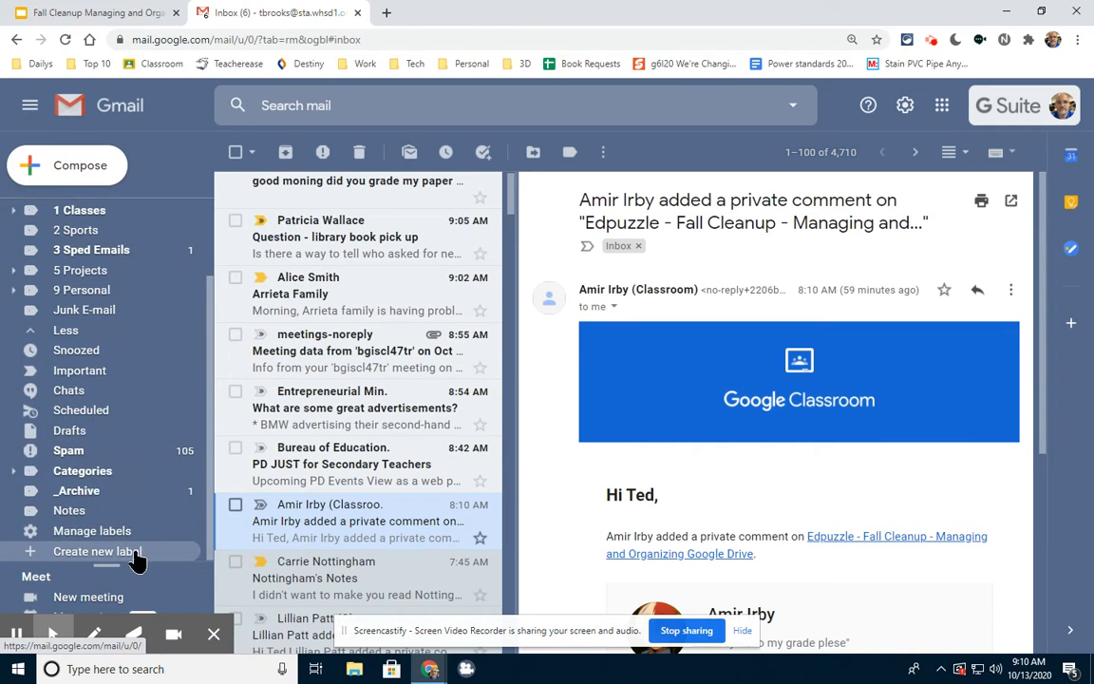
pyautogui.click(94, 553)
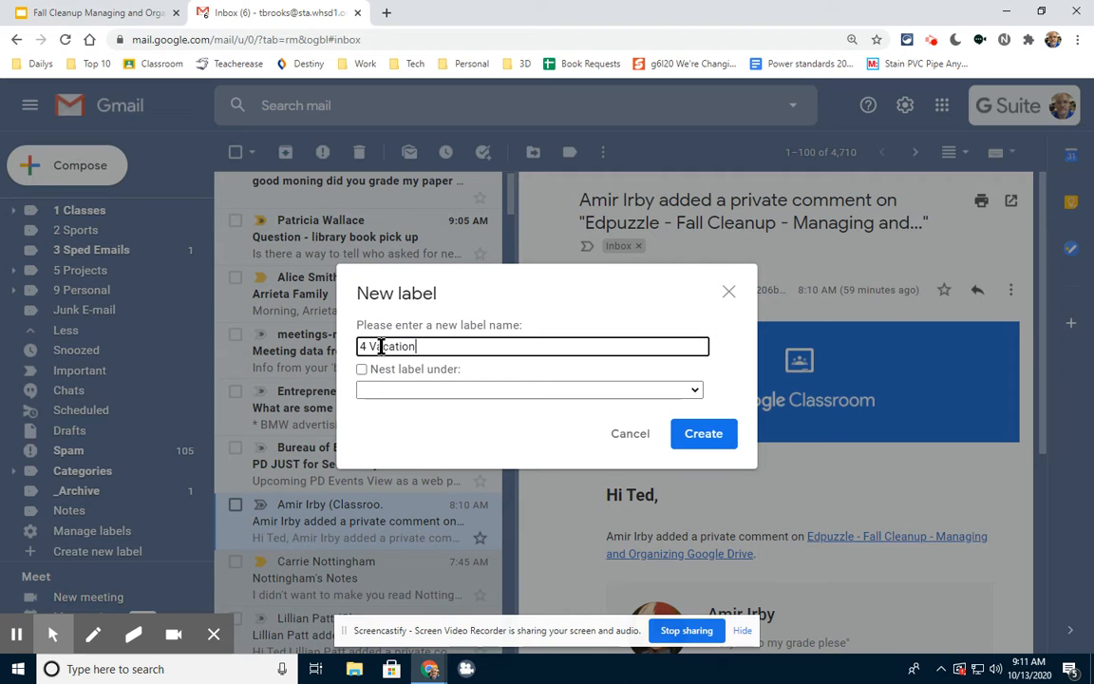
pyautogui.click(703, 434)
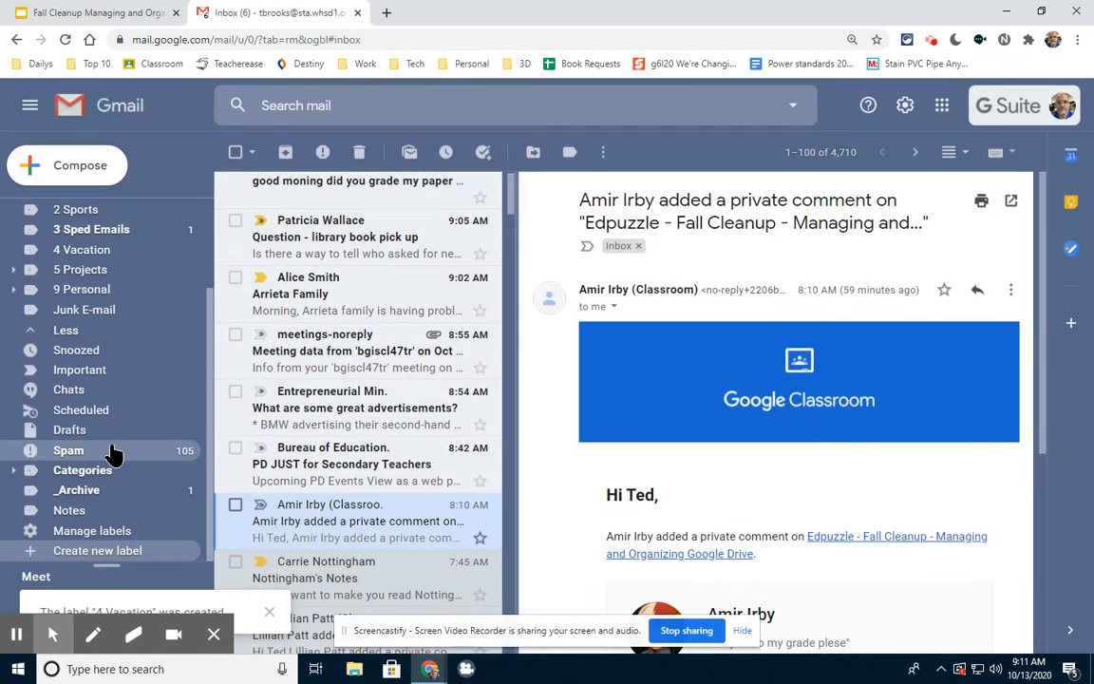
# Add a sublabel named "Texas" under the 4 Vacation label.
pyautogui.scroll(2, 86, 323)
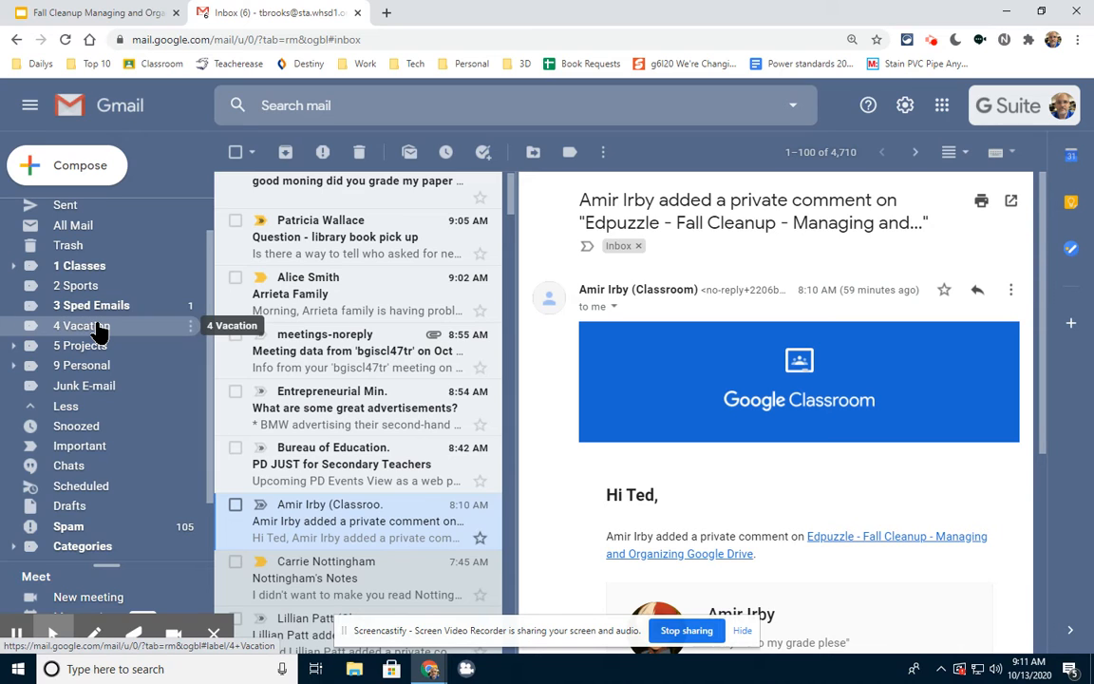
pyautogui.click(191, 328)
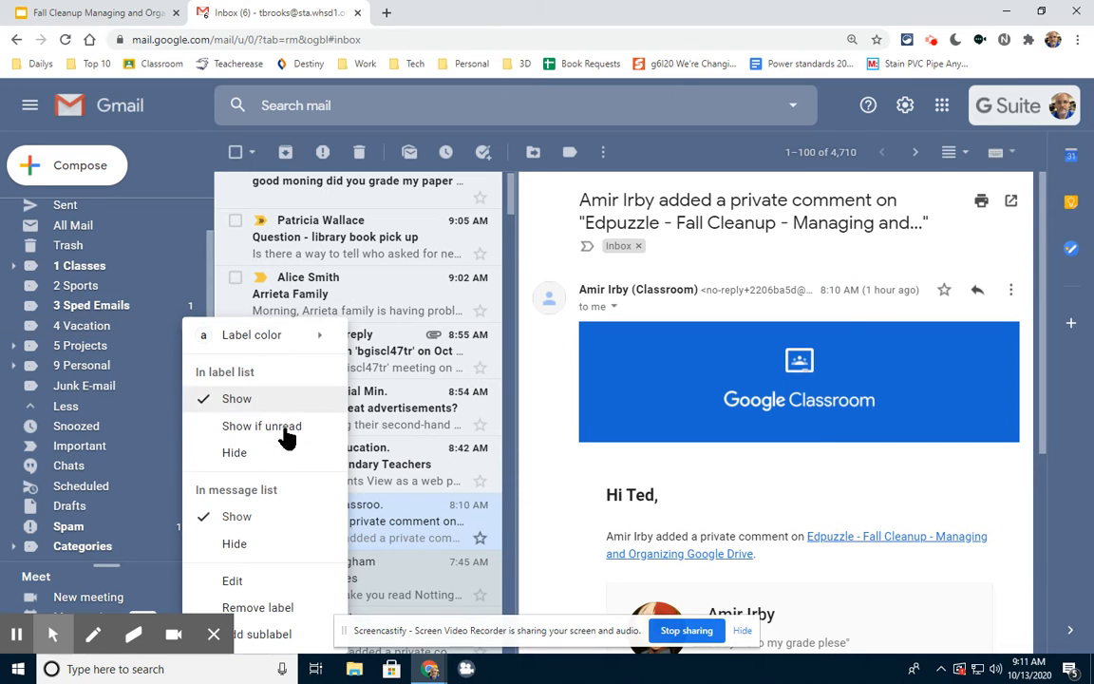
pyautogui.click(266, 638)
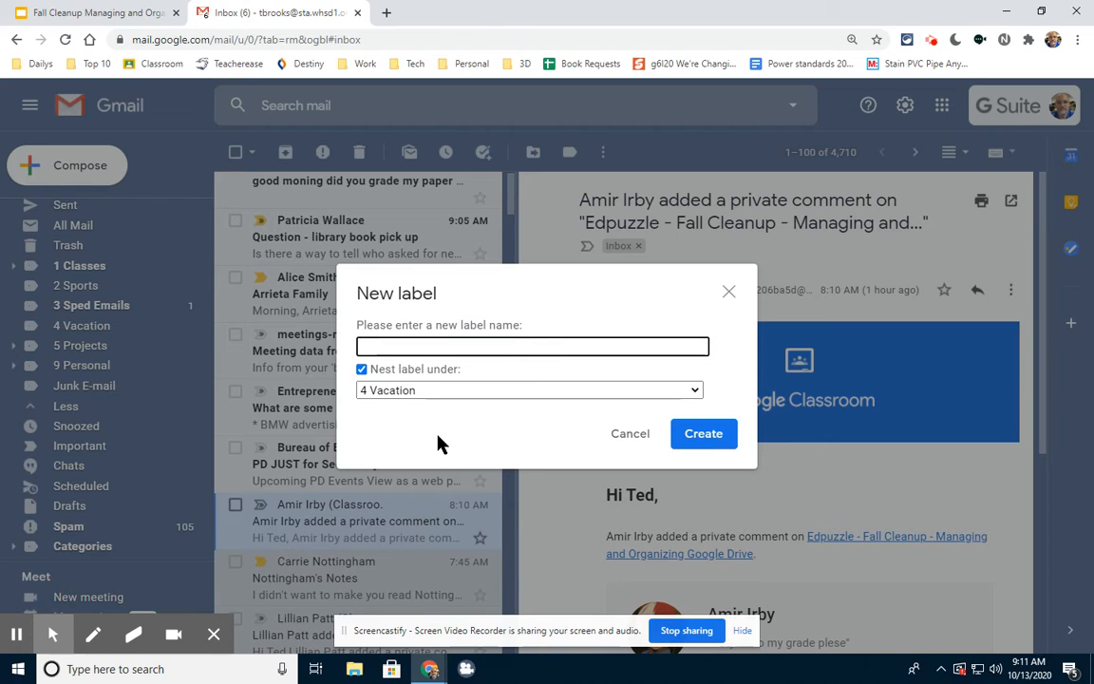
pyautogui.write('Texas')
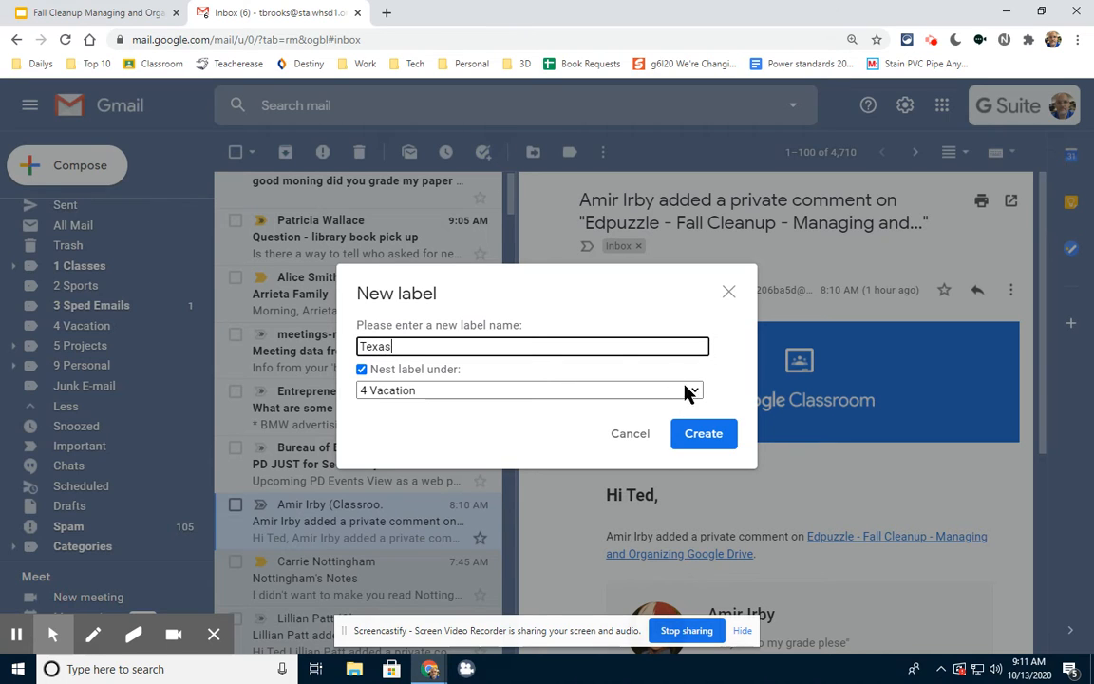
pyautogui.click(704, 435)
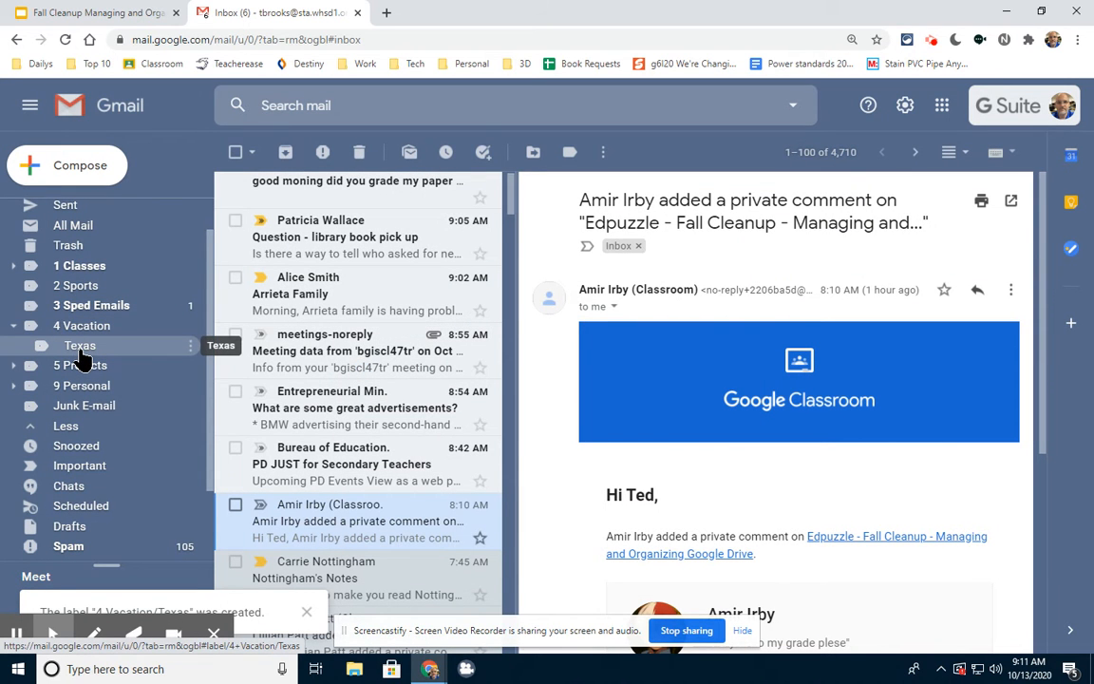
# Create a new label named "Mexico" and nest it under 4 Vacation by choosing that label as its parent.
pyautogui.scroll(-2, 81, 356)
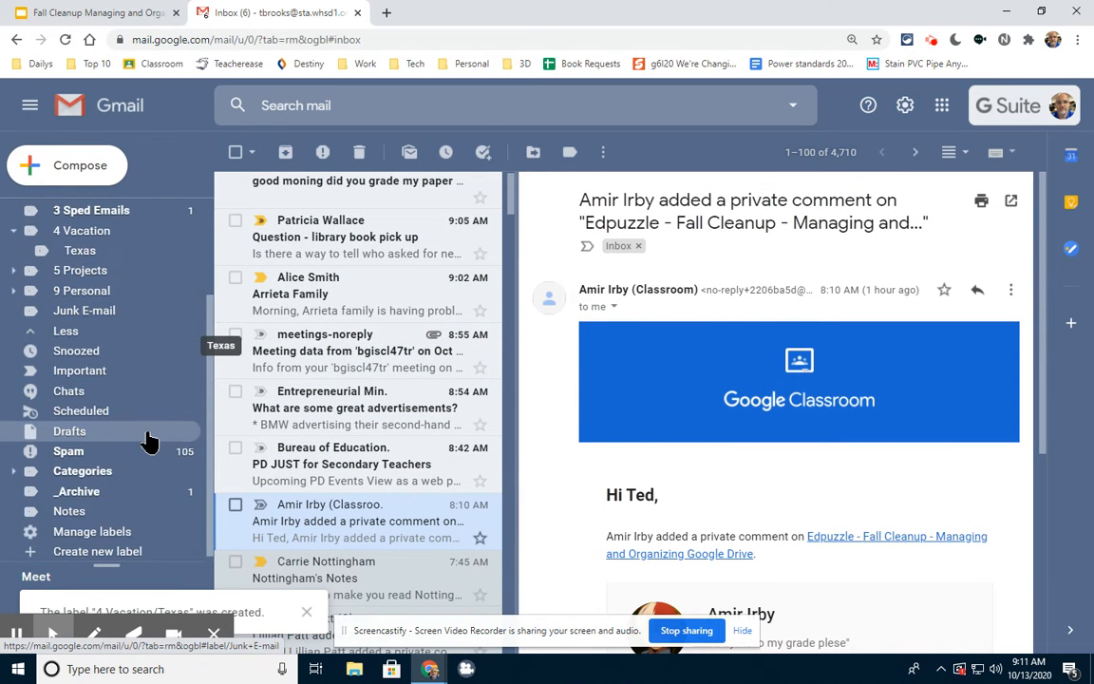
pyautogui.click(83, 558)
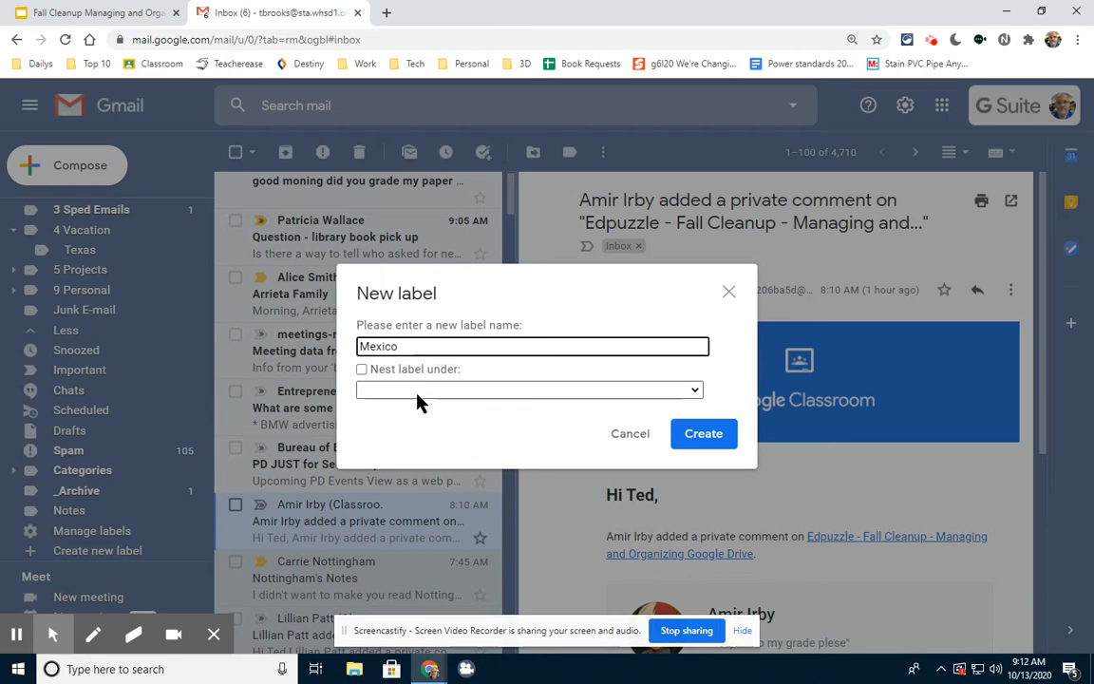
pyautogui.click(696, 390)
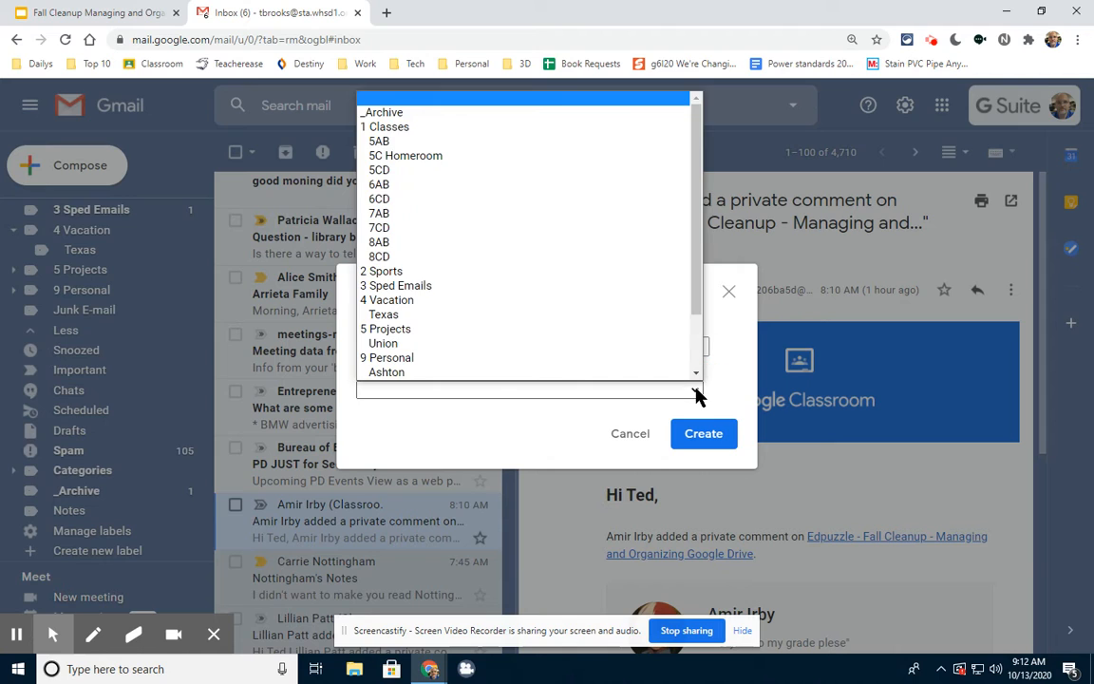
pyautogui.click(567, 424)
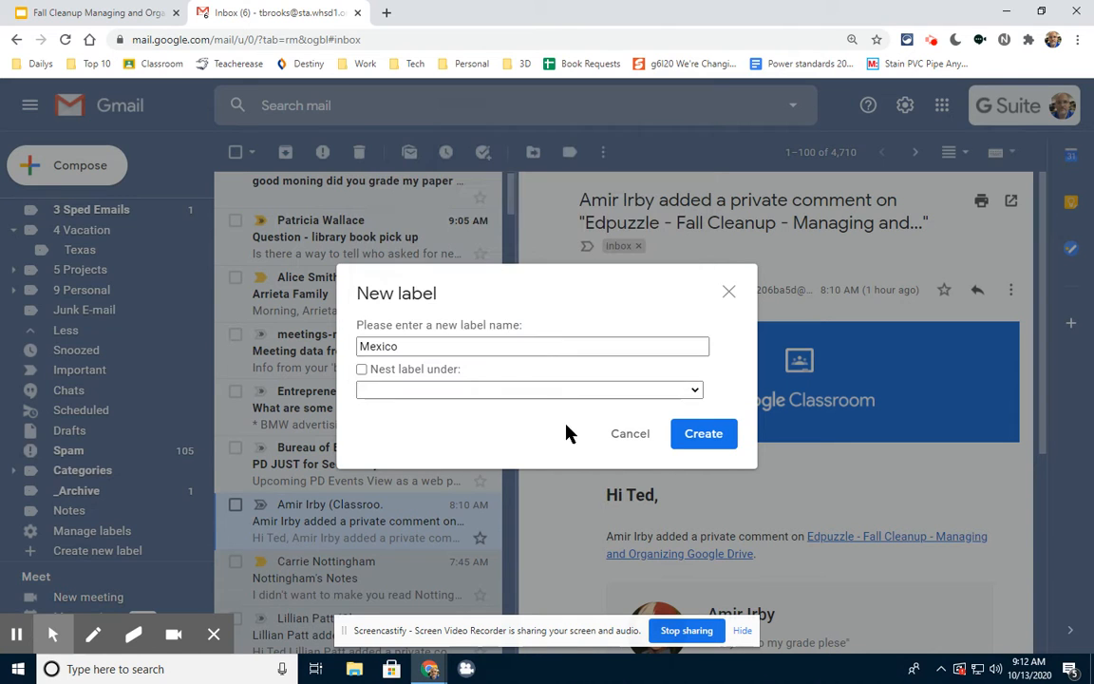
pyautogui.click(361, 369)
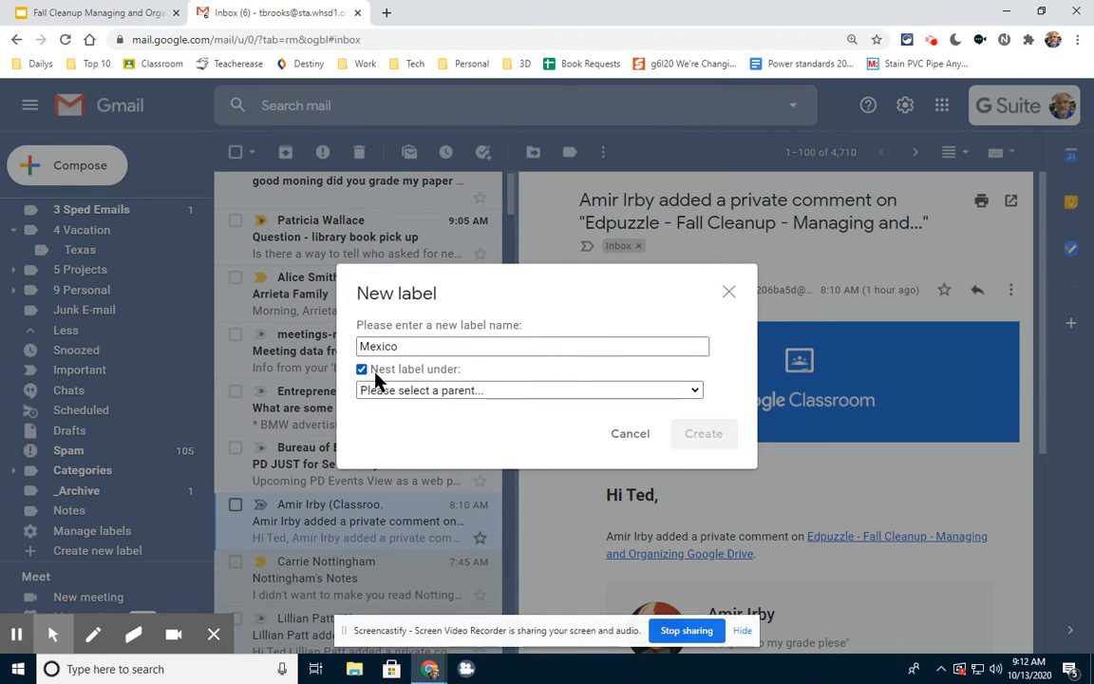
pyautogui.click(569, 394)
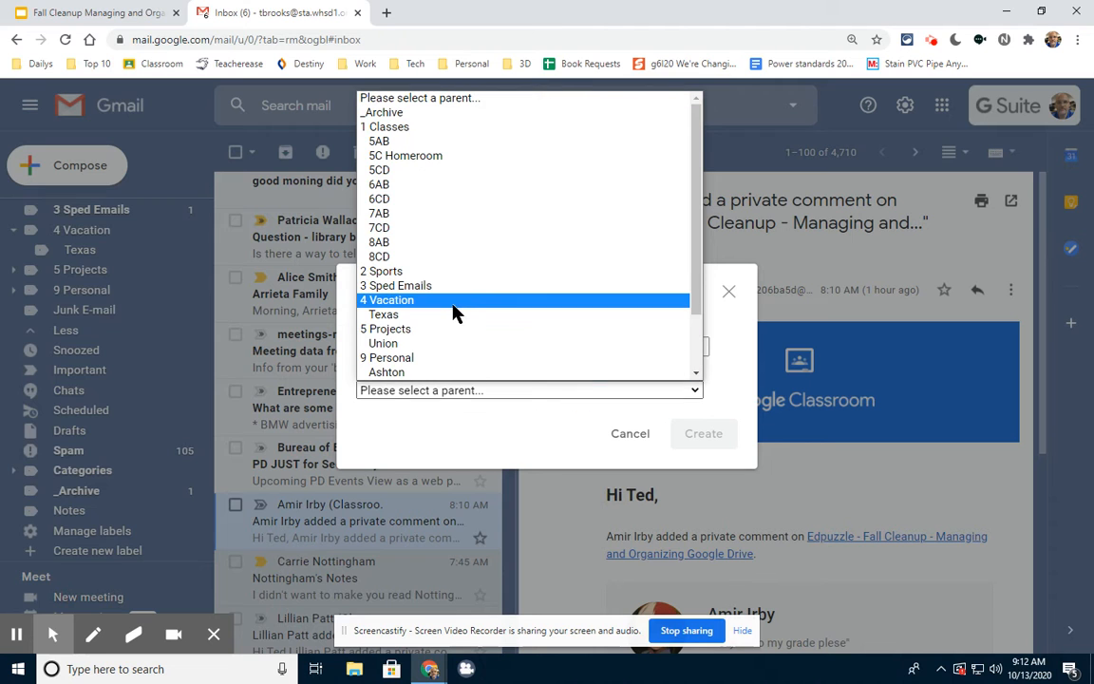
pyautogui.click(418, 300)
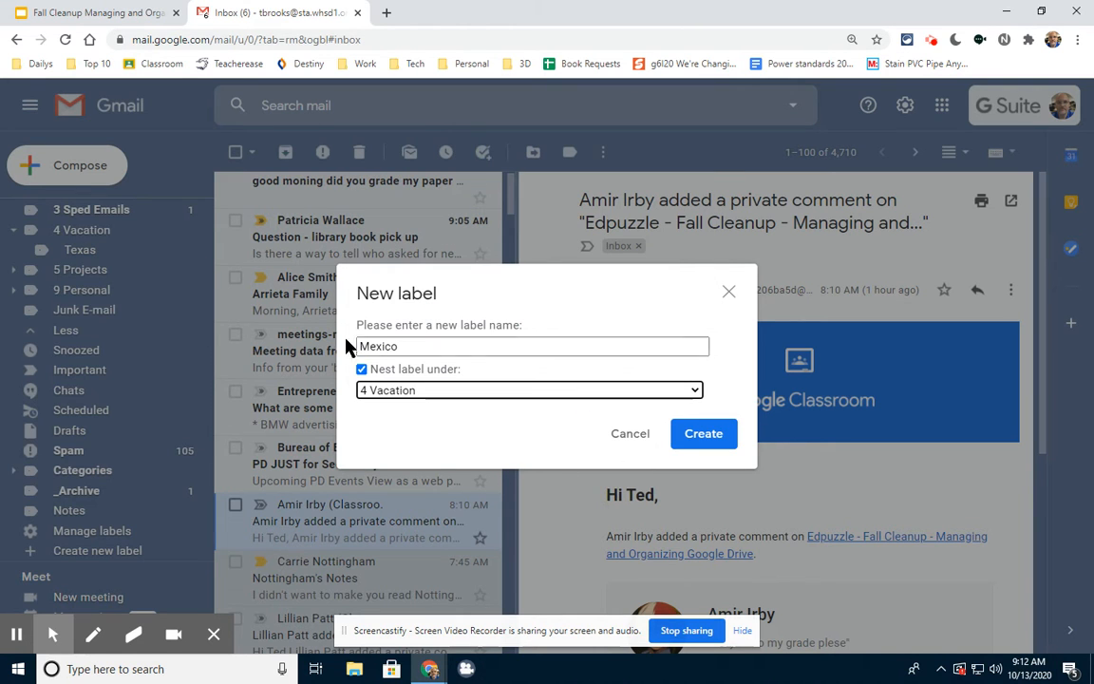
pyautogui.click(714, 436)
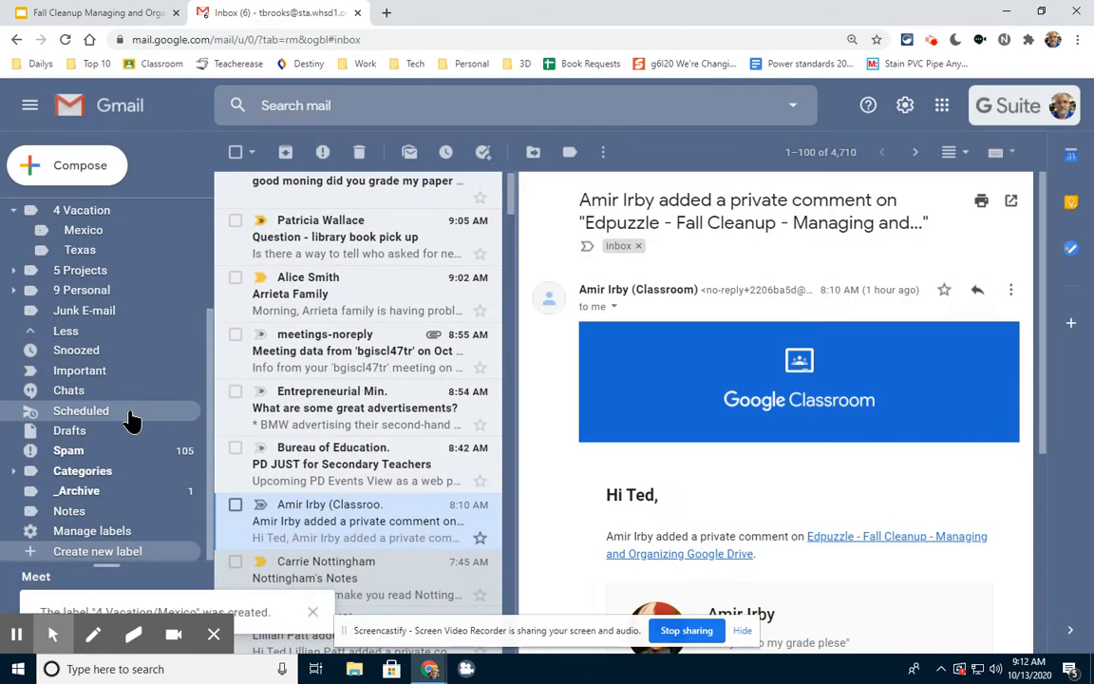
# Remove the Mexico sublabel from under 4 Vacation.
pyautogui.scroll(2, 36, 282)
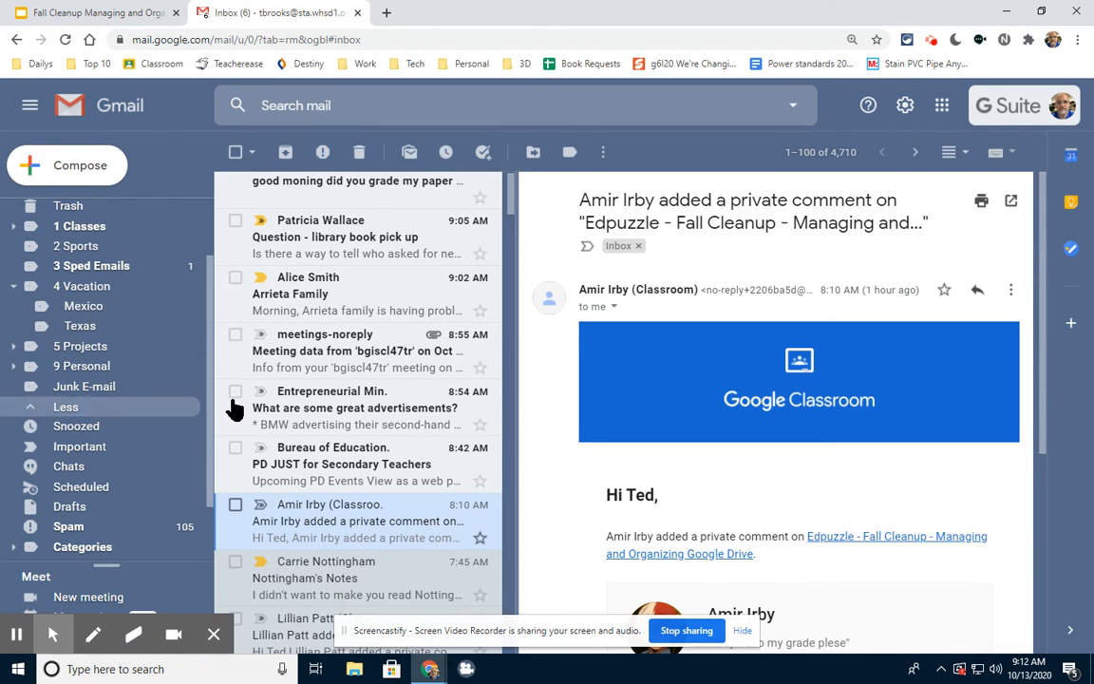
pyautogui.scroll(-1, 47, 304)
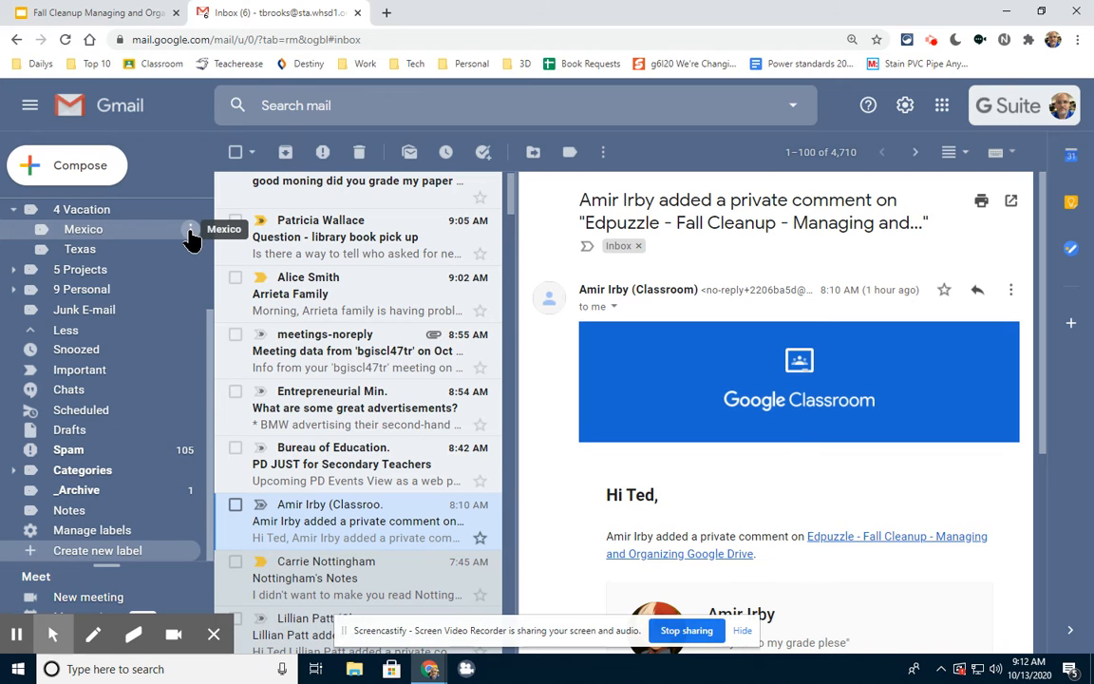
pyautogui.click(190, 234)
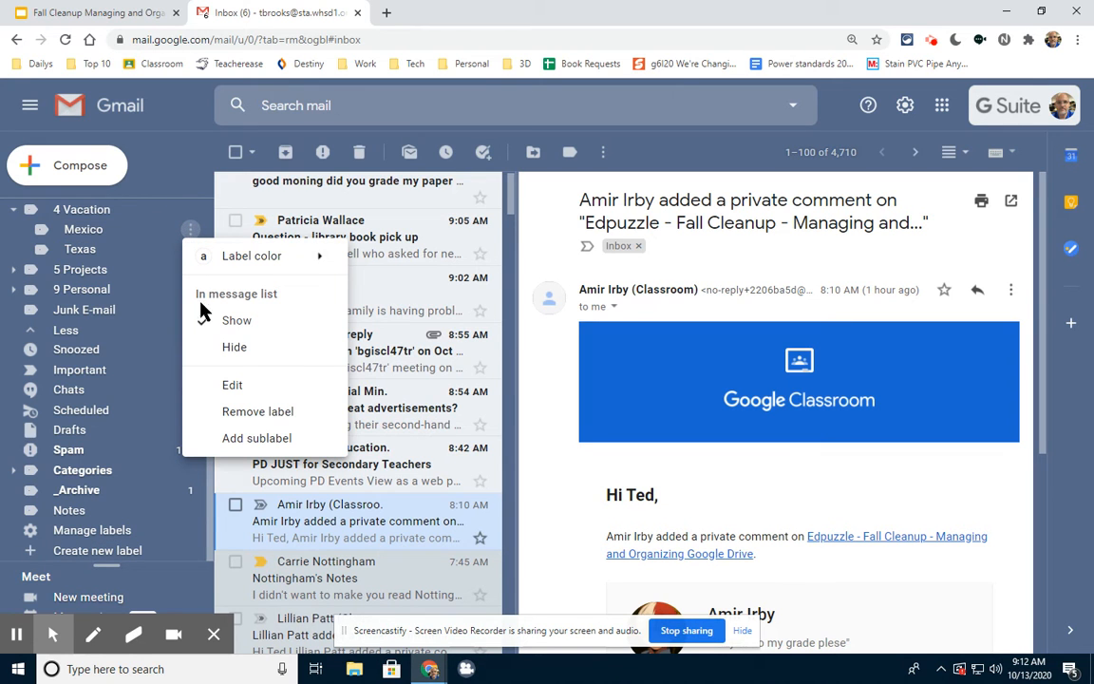
pyautogui.click(255, 414)
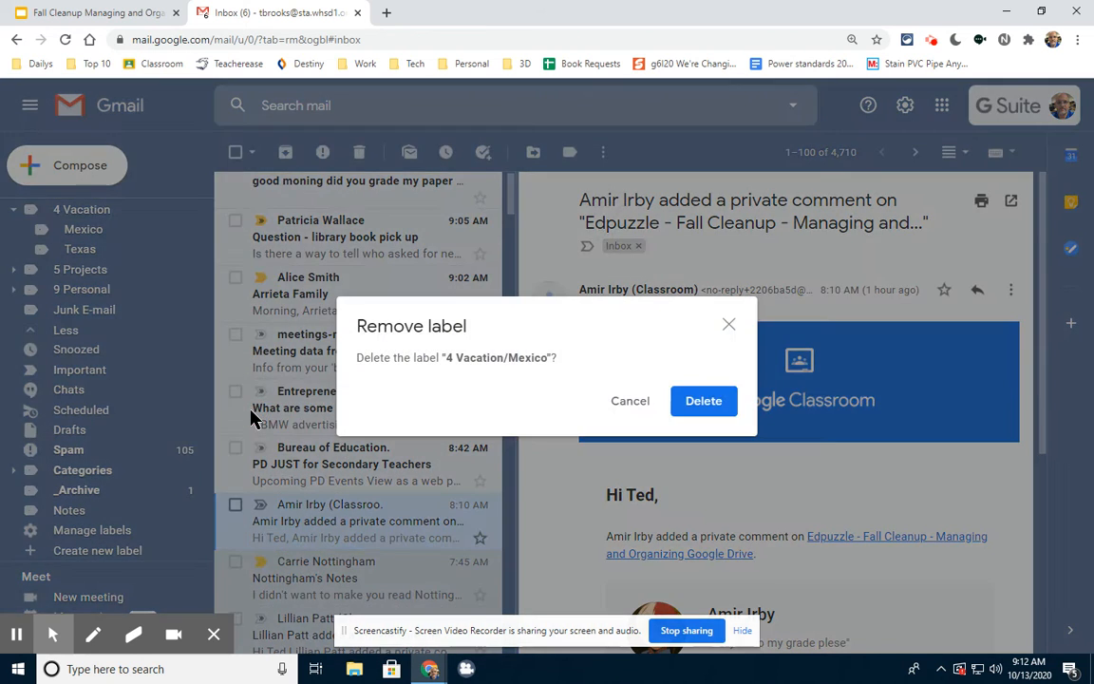
pyautogui.click(704, 402)
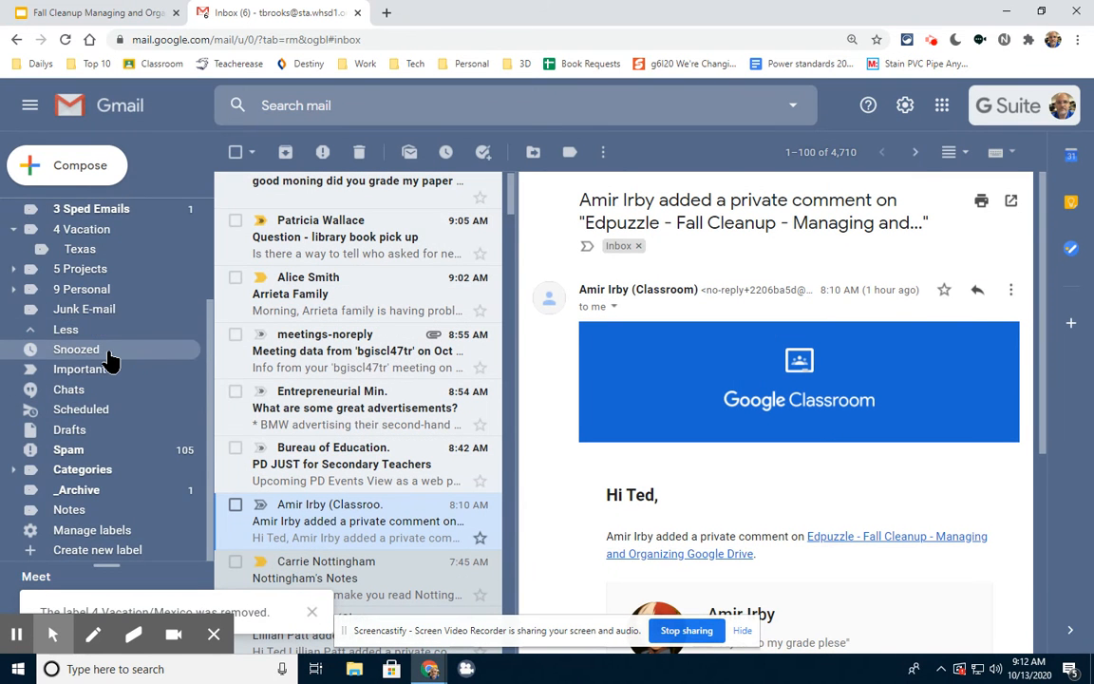
# Remove the 4 Vacation label together with its Texas sublabel.
pyautogui.scroll(3, 107, 361)
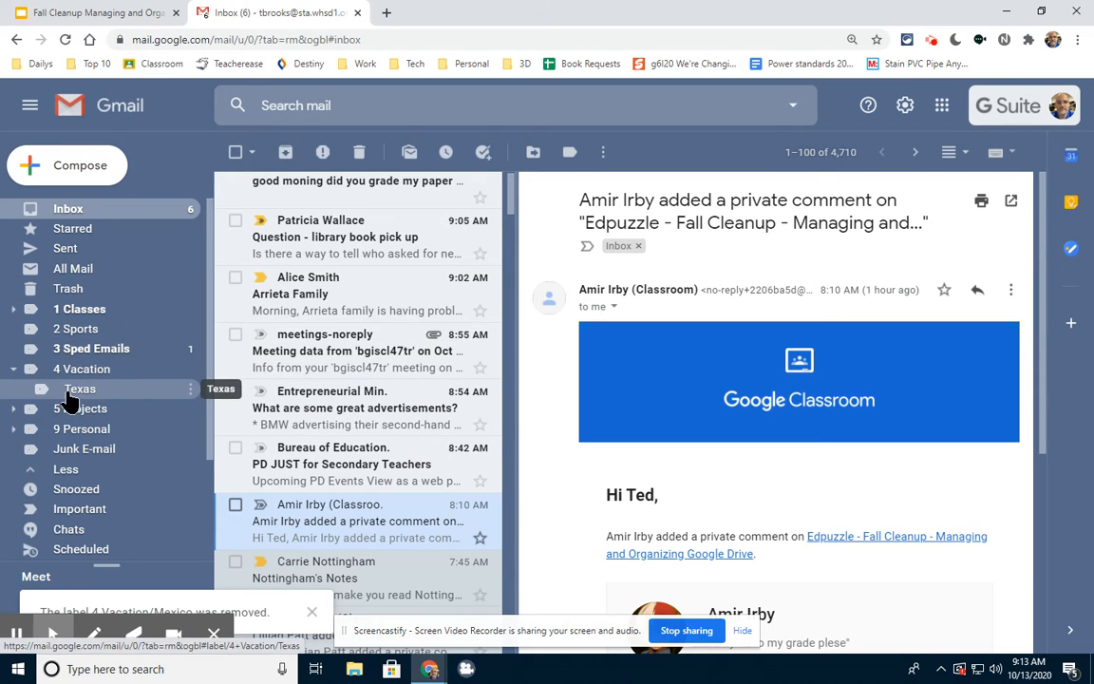
pyautogui.click(189, 370)
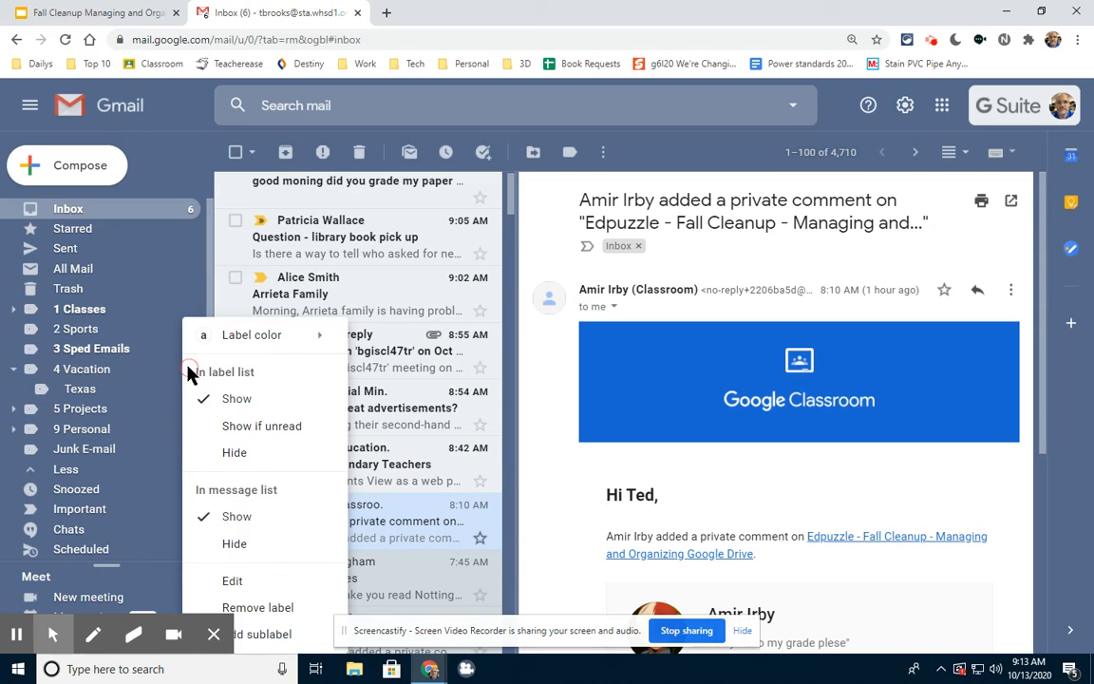
pyautogui.click(249, 609)
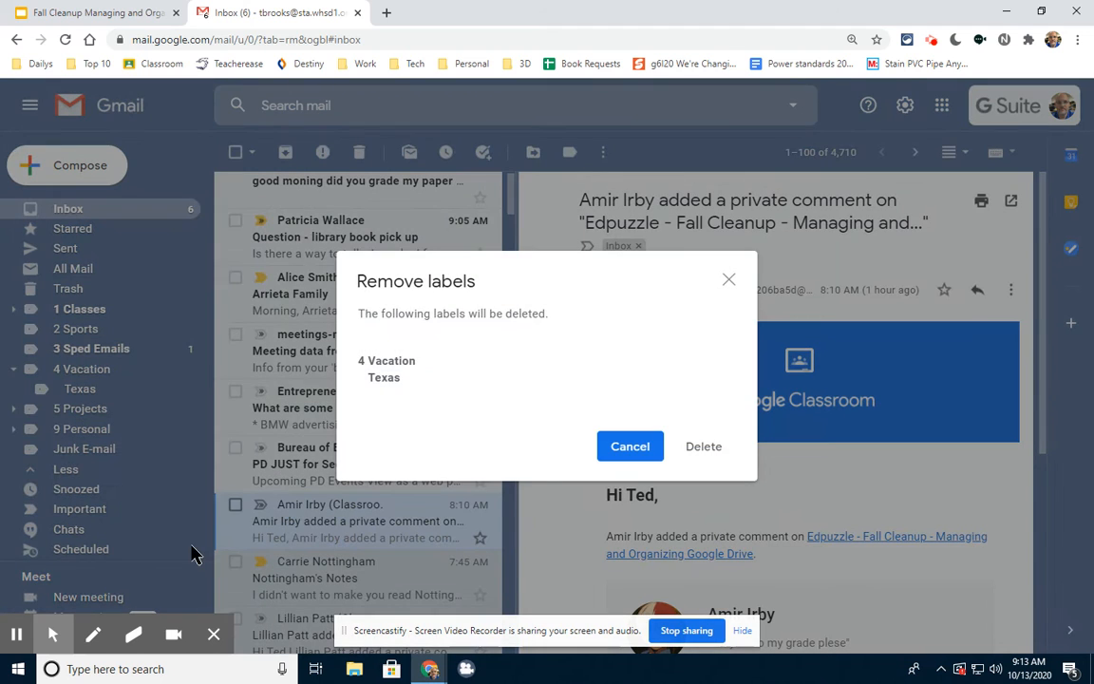
pyautogui.click(709, 458)
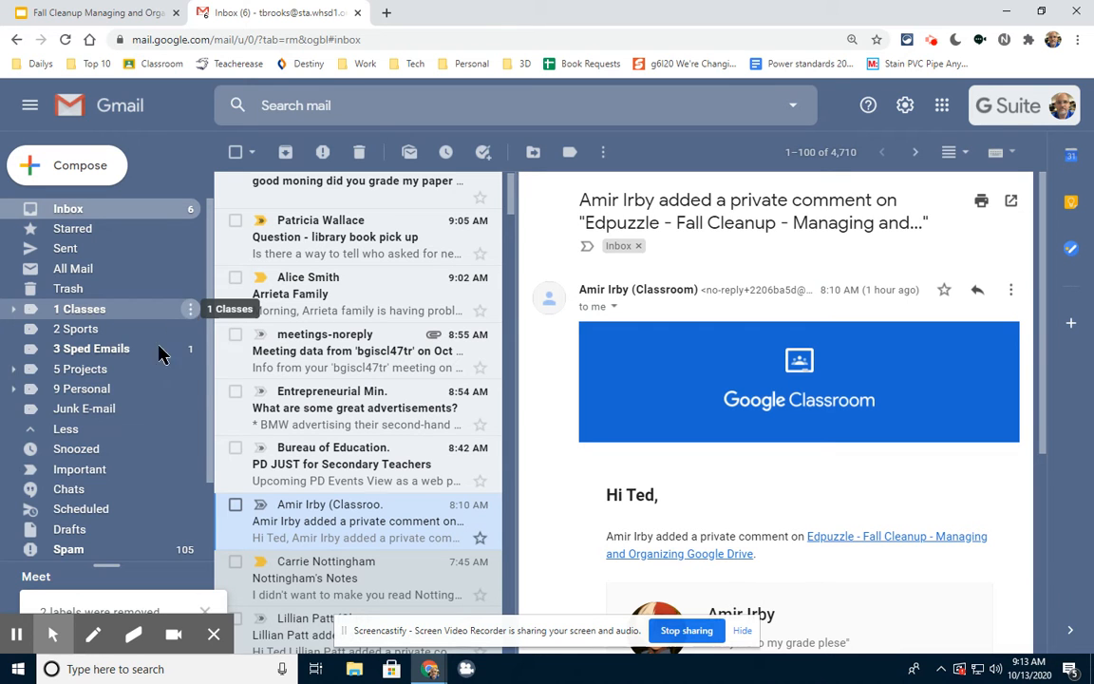
# Switch to the slide deck and show the slide about Reply v Reply All.
pyautogui.click(95, 11)
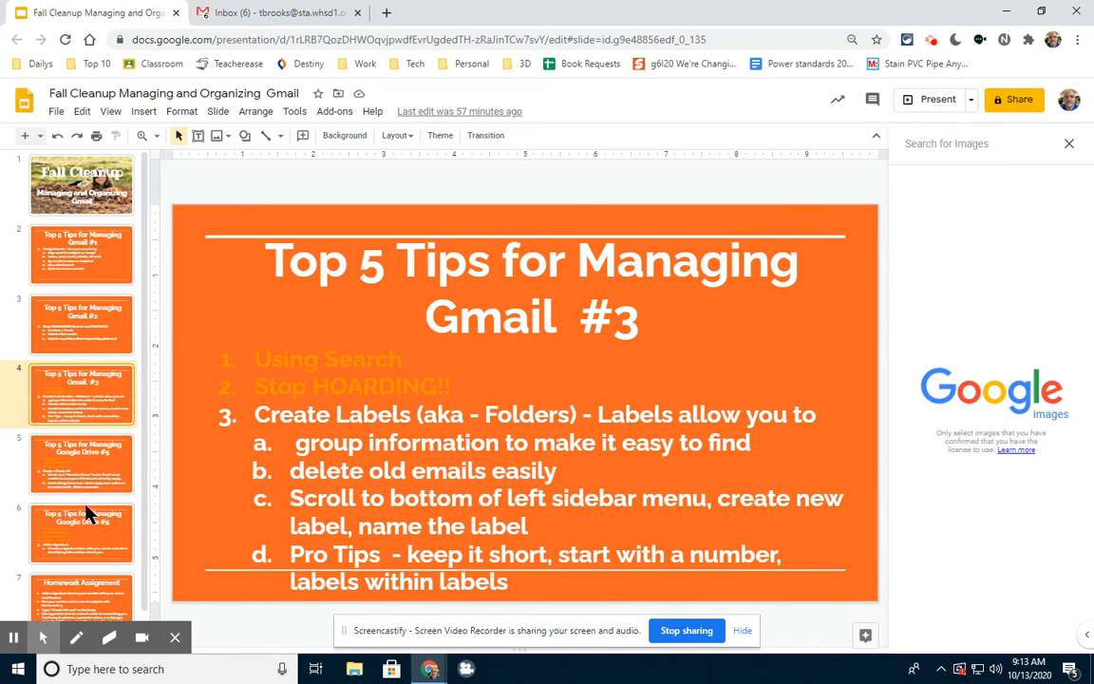
pyautogui.click(76, 483)
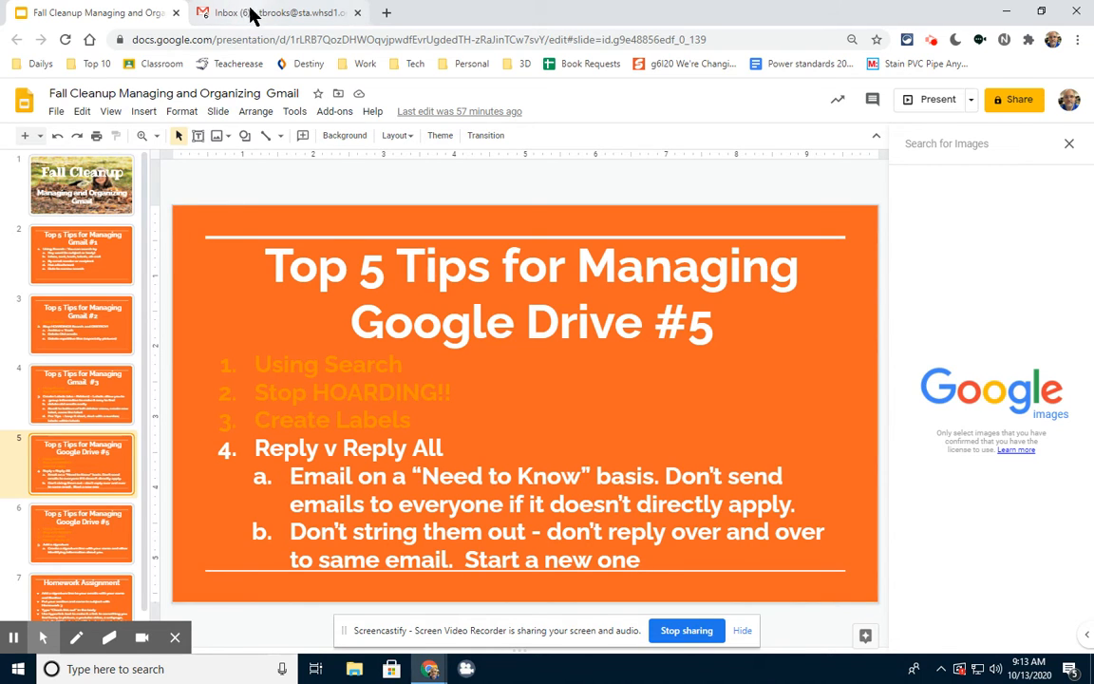
# Switch back to Gmail and open the 9:02 AM inbox email about a family's internet connection problems.
pyautogui.click(281, 19)
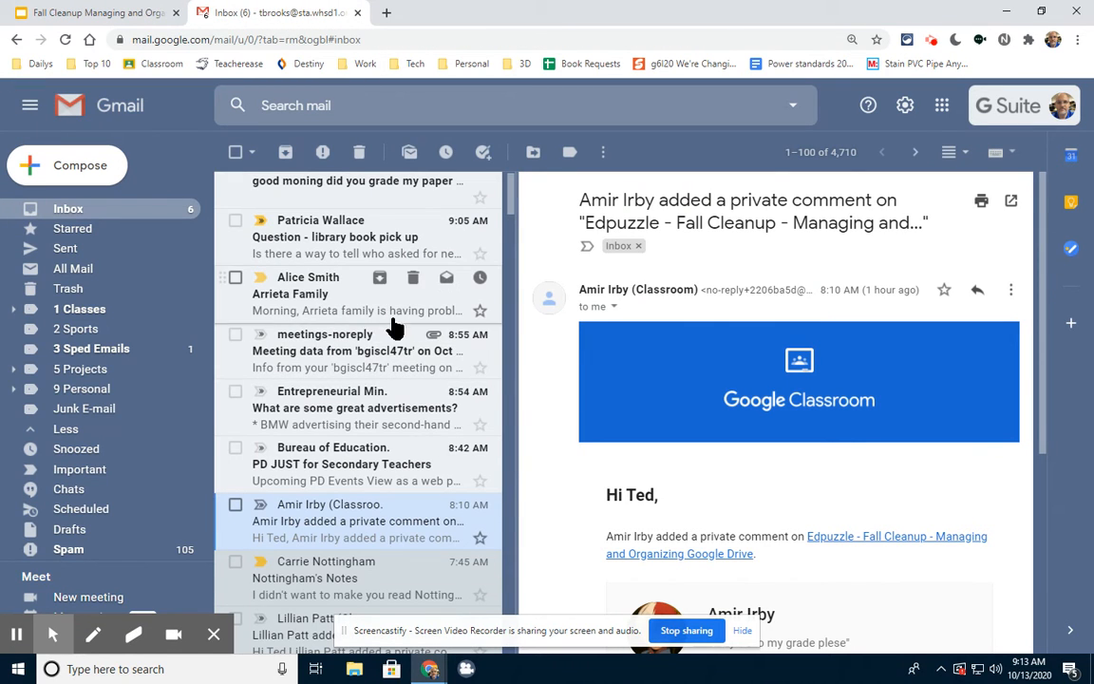
pyautogui.scroll(-3, 418, 443)
pyautogui.scroll(1, 403, 435)
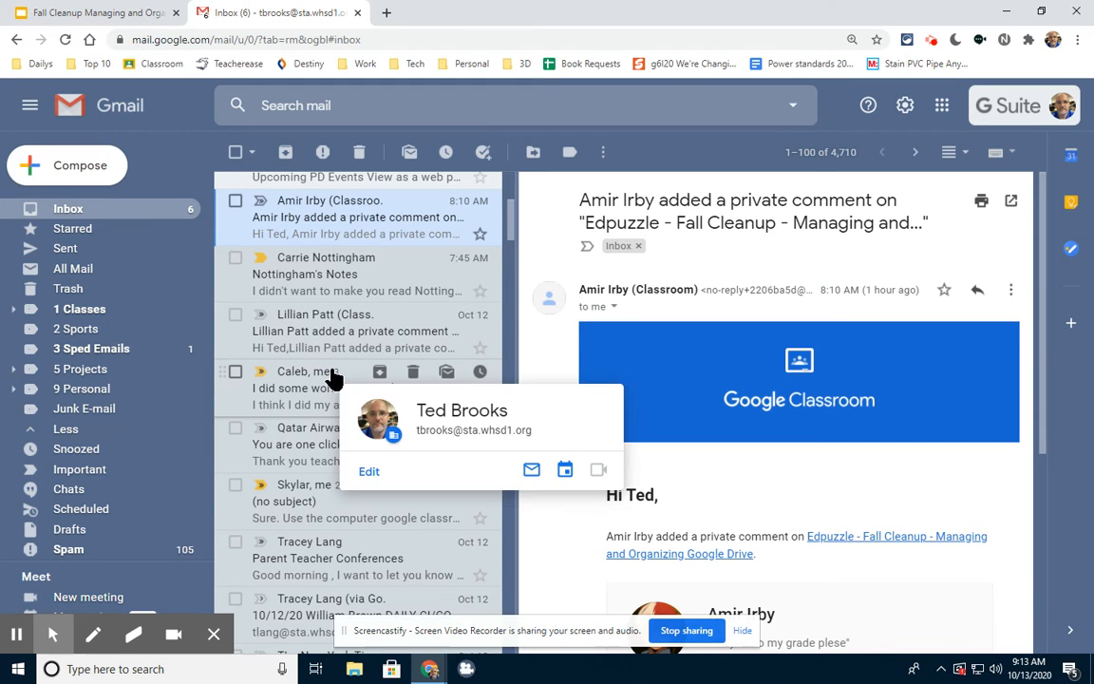
pyautogui.scroll(4, 376, 318)
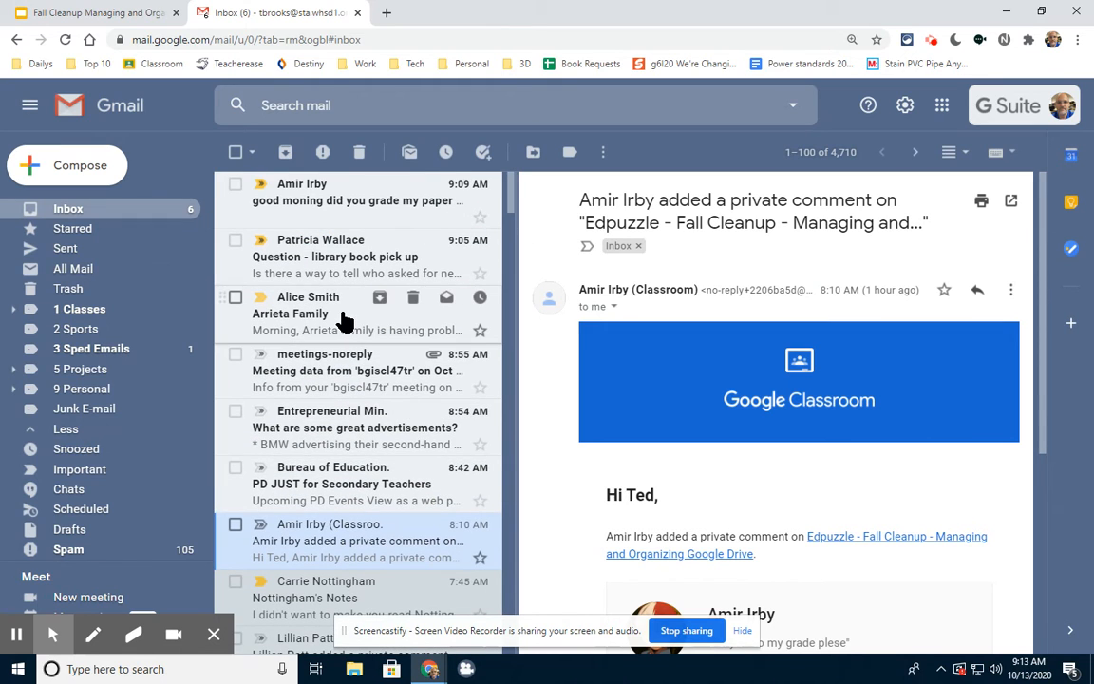
pyautogui.click(344, 319)
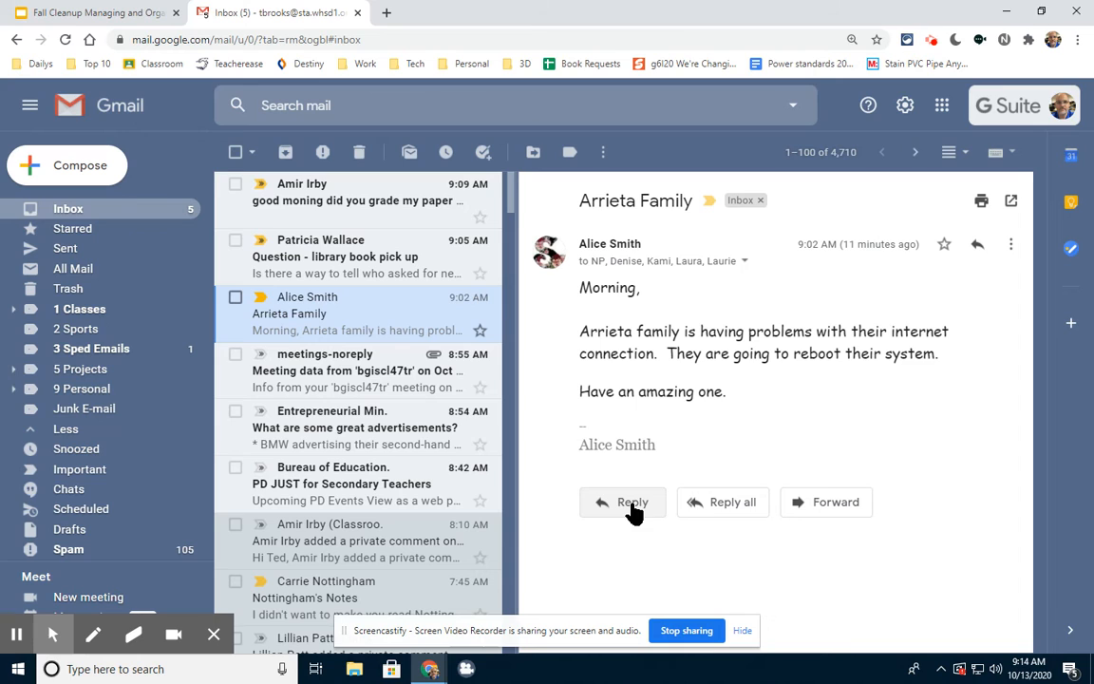
# Start a Reply all draft to the open email and discard it.
pyautogui.click(733, 506)
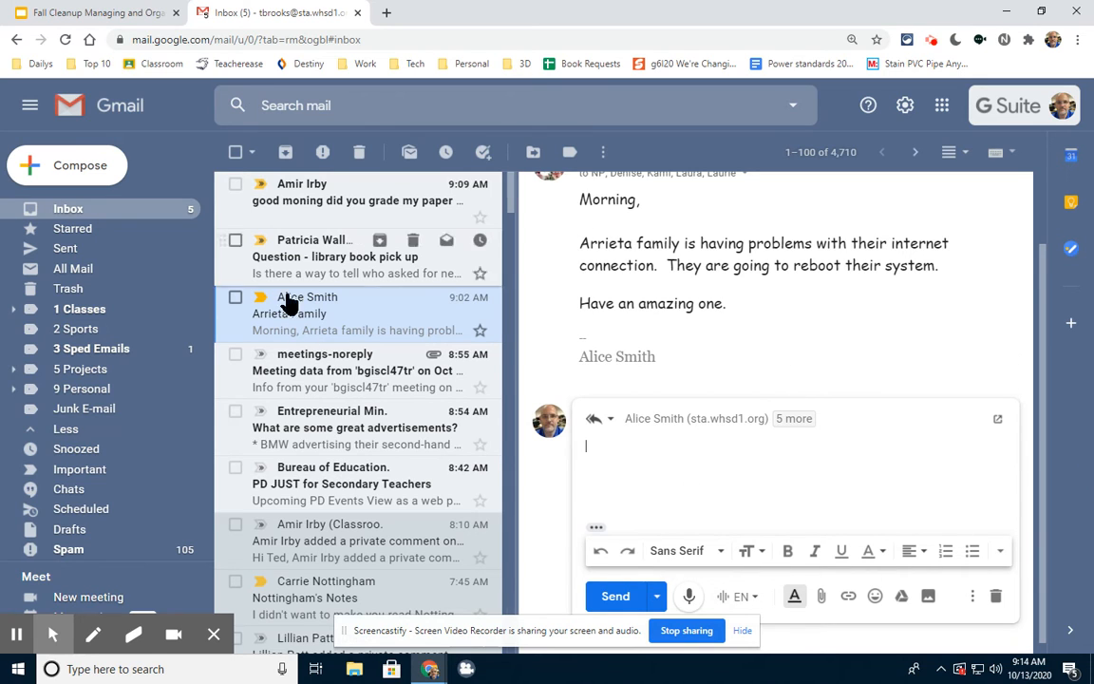
pyautogui.click(995, 597)
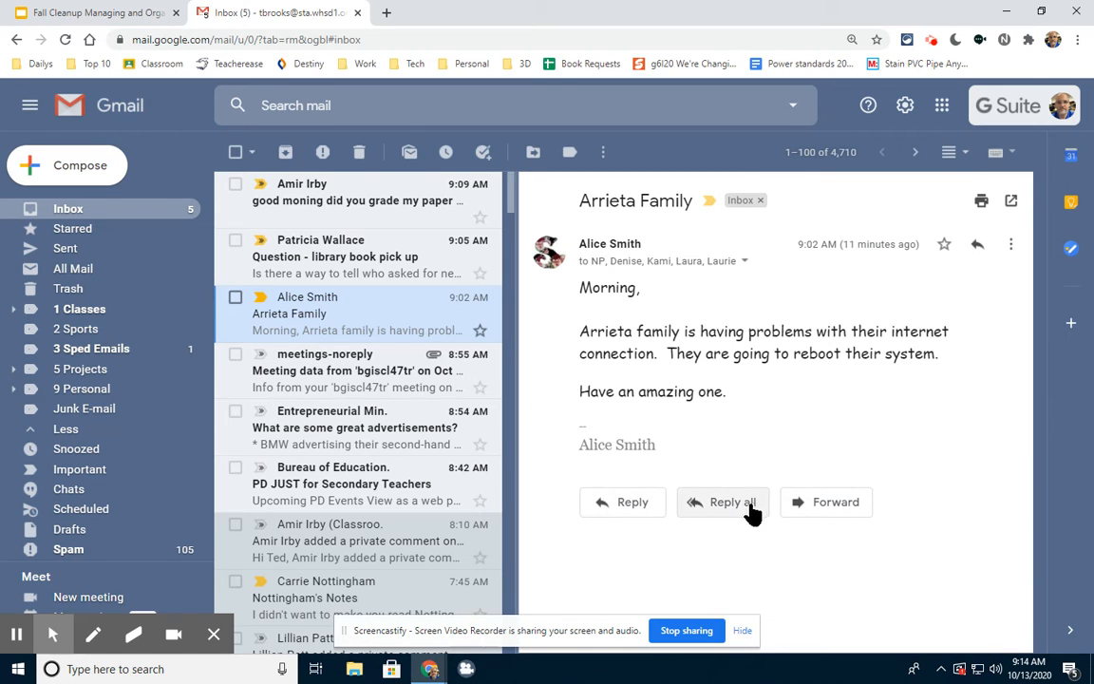
# Return Gmail to the inbox and review the Homework Assignment slide in the slide deck.
pyautogui.click(95, 12)
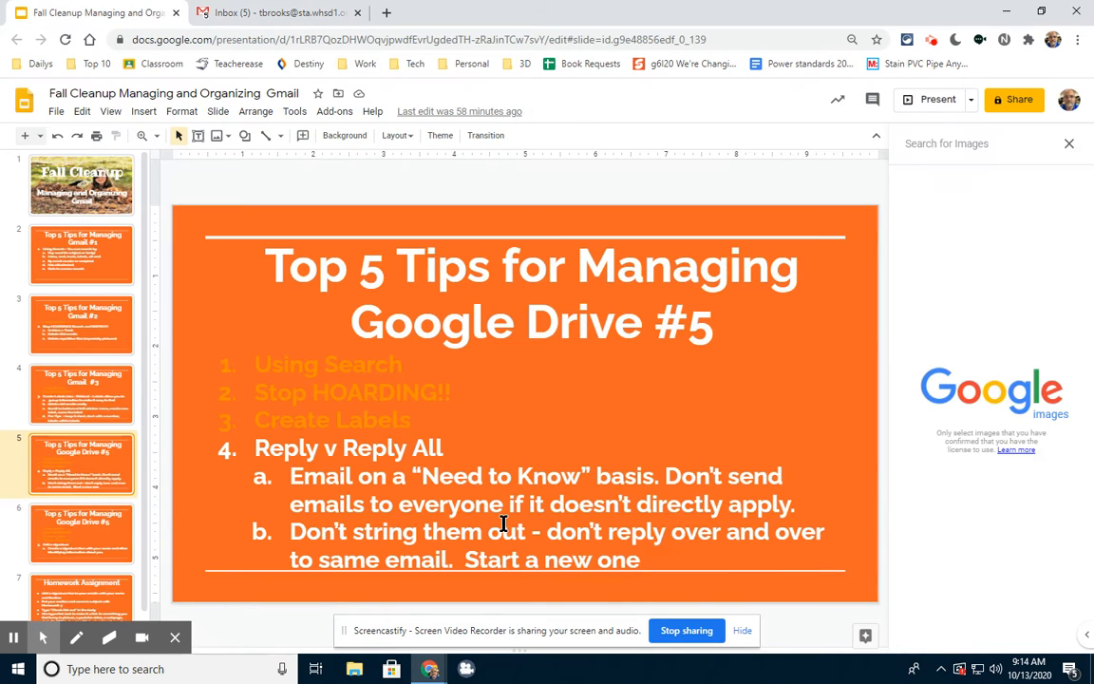
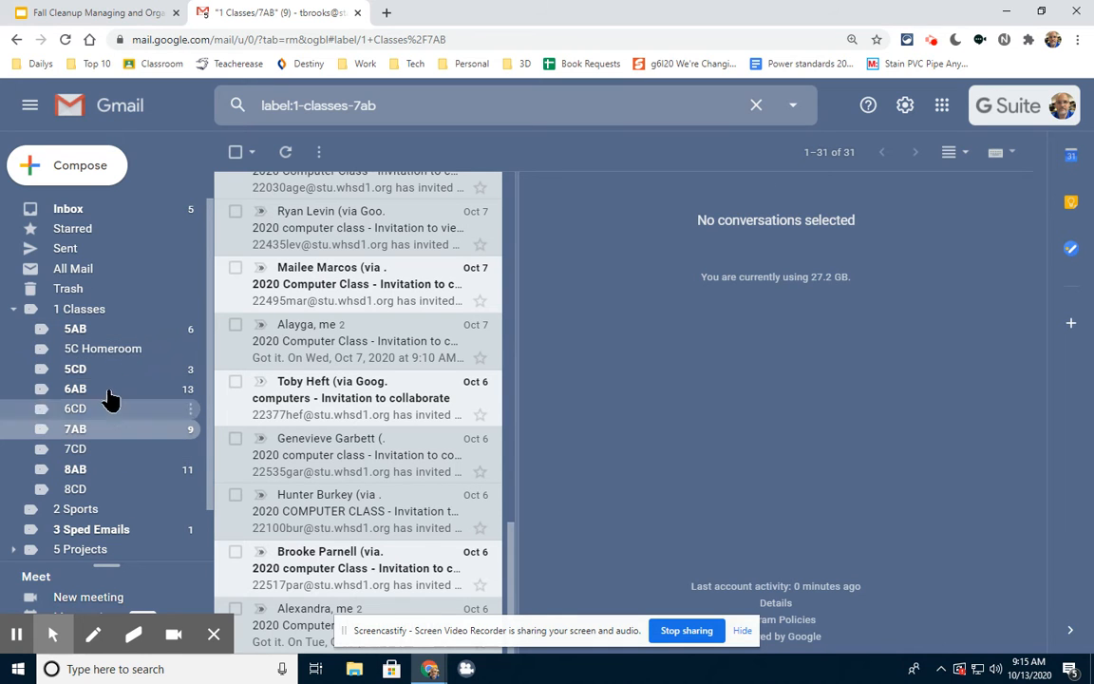
pyautogui.click(94, 209)
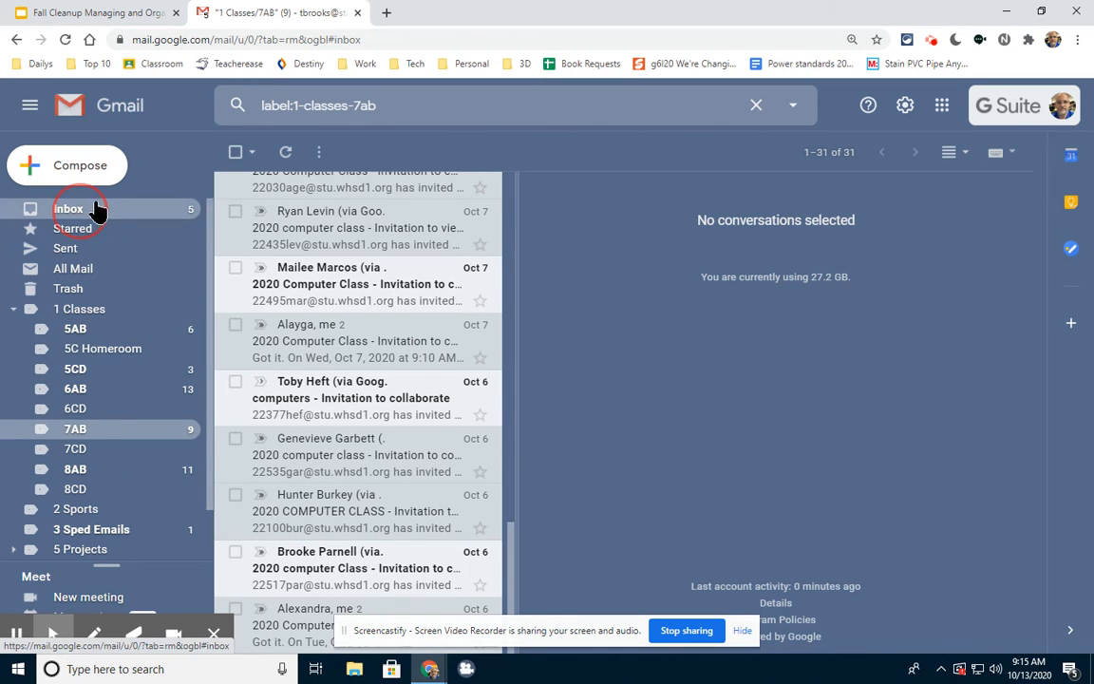
pyautogui.click(112, 11)
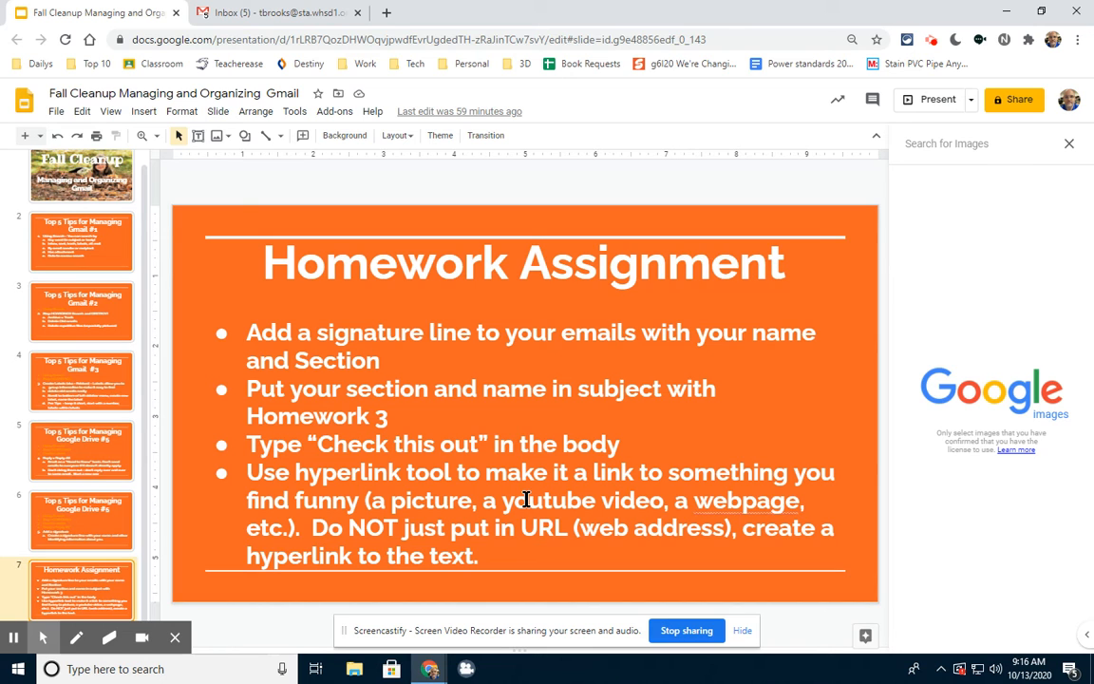
# Switch to Gmail, start a new message and open the signature management settings from its signature options.
pyautogui.click(280, 13)
pyautogui.click(82, 173)
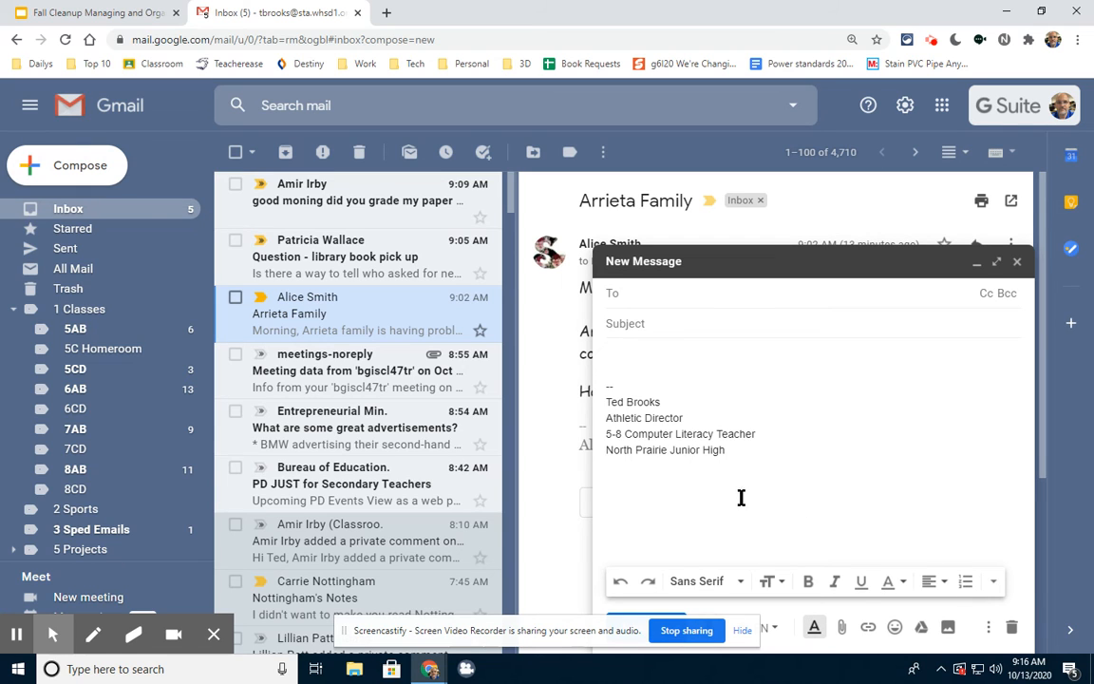
pyautogui.click(994, 584)
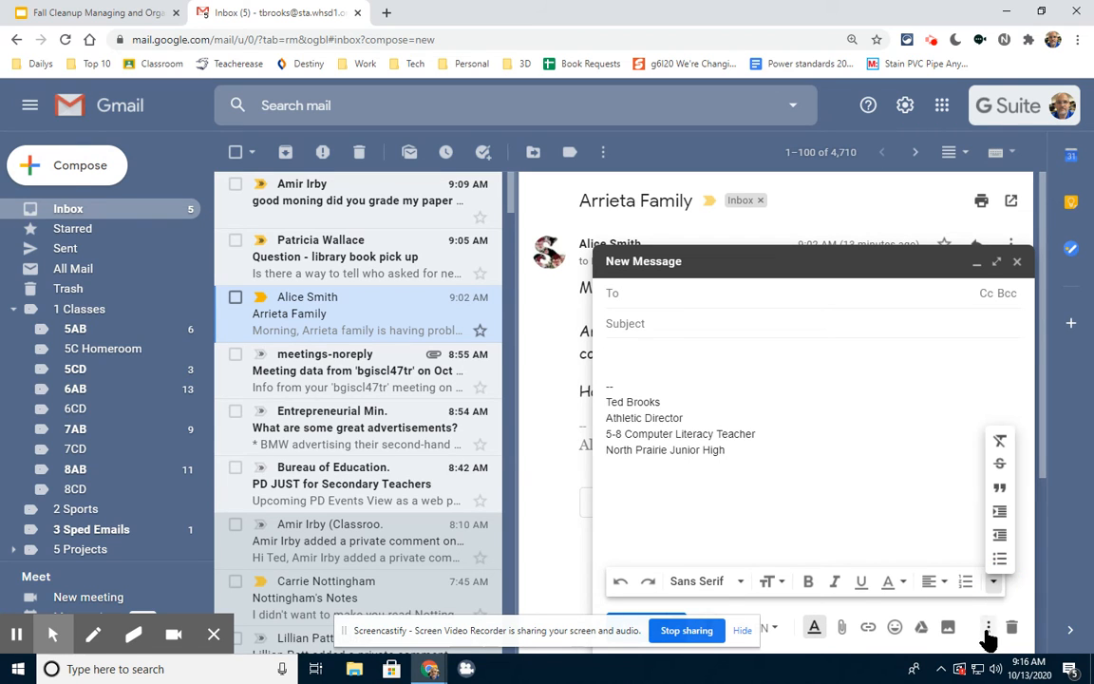
pyautogui.click(988, 629)
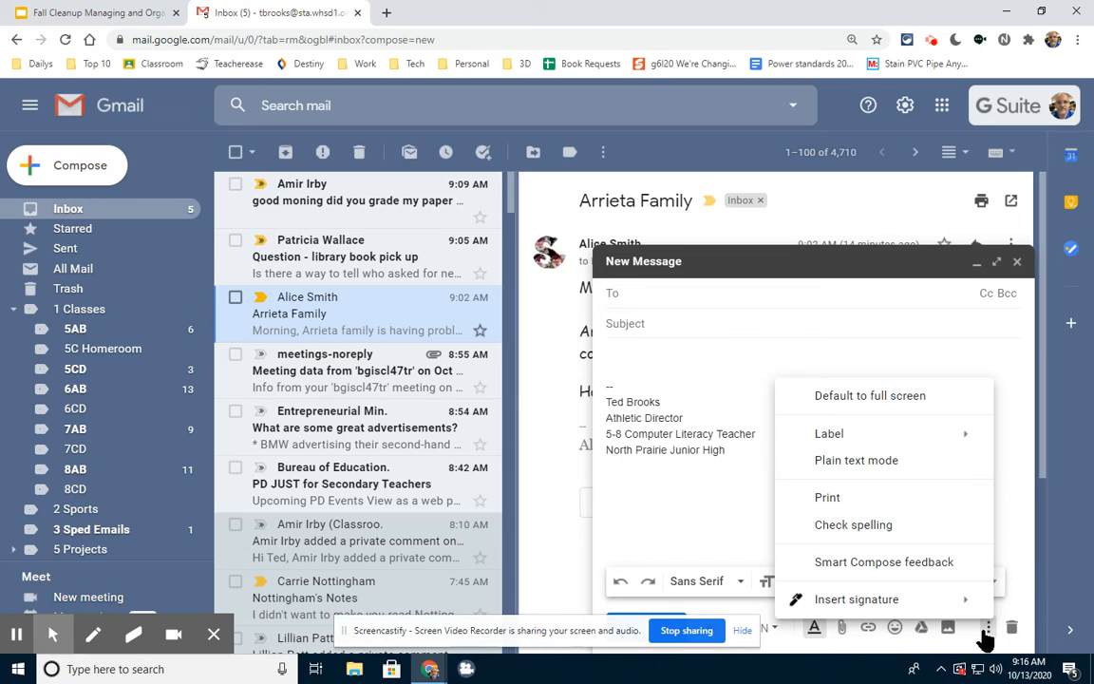
pyautogui.moveTo(849, 604)
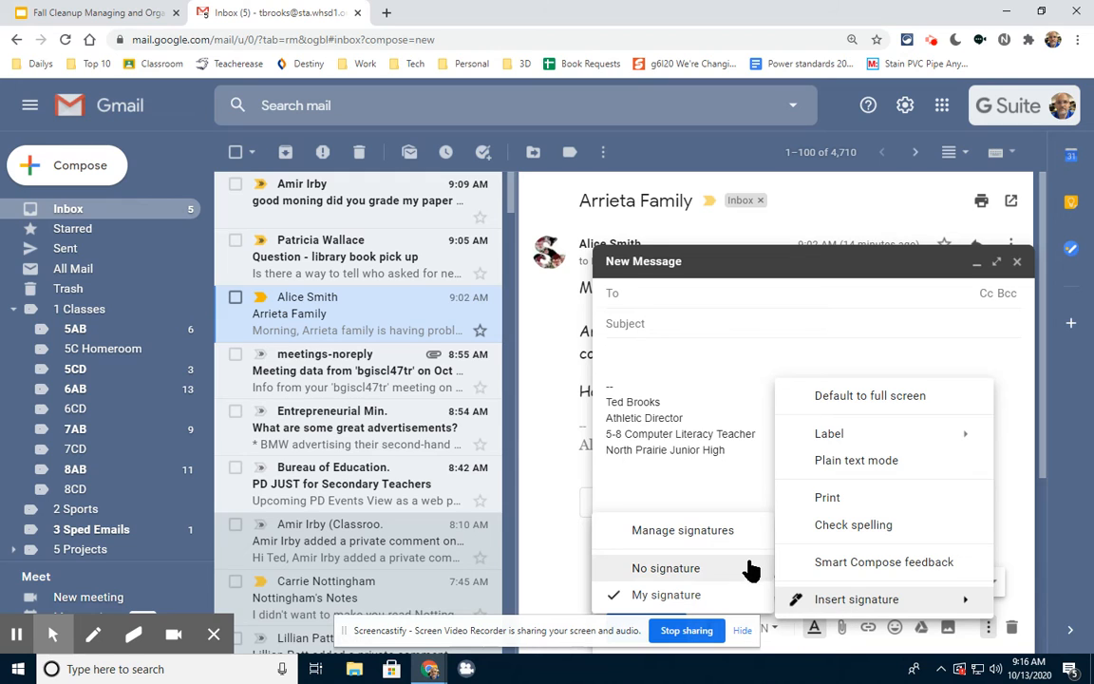
pyautogui.click(682, 530)
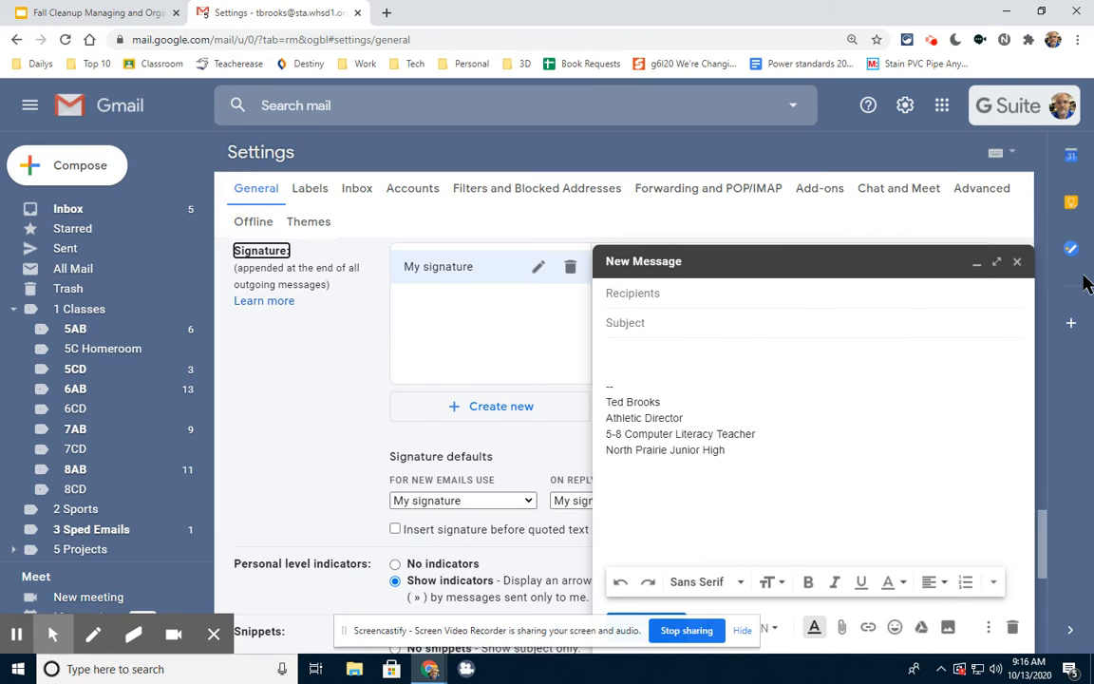
# Create a new signature named with a sample full name and close the new message window covering the settings.
pyautogui.click(437, 298)
pyautogui.click(504, 413)
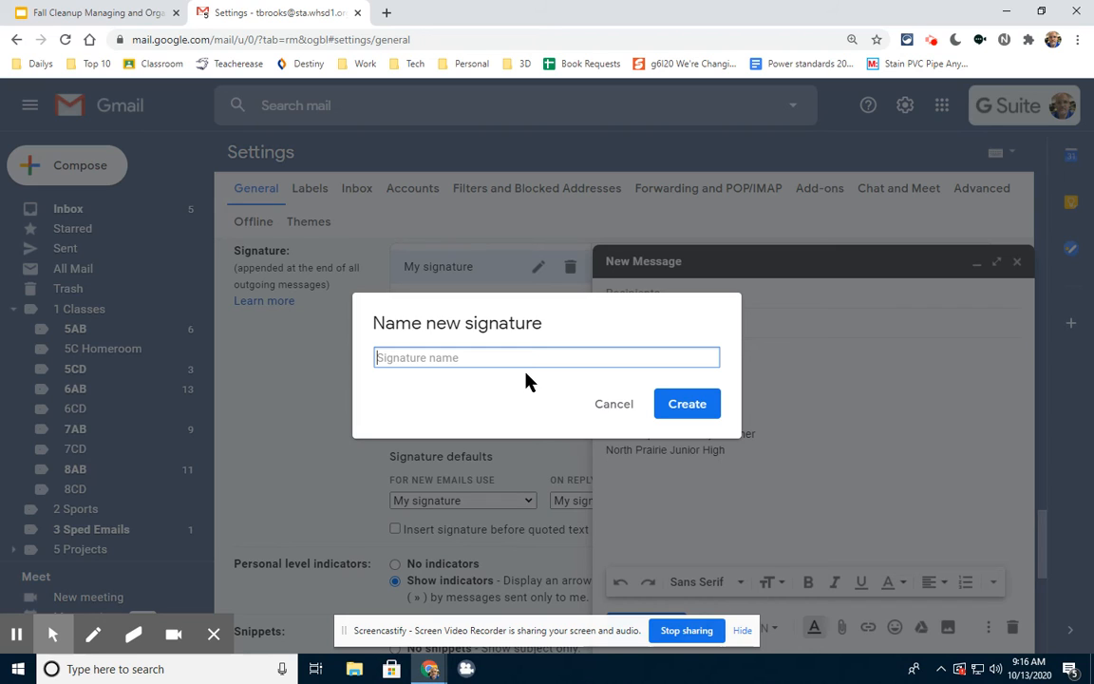
pyautogui.write('John Smith')
pyautogui.press('Return')
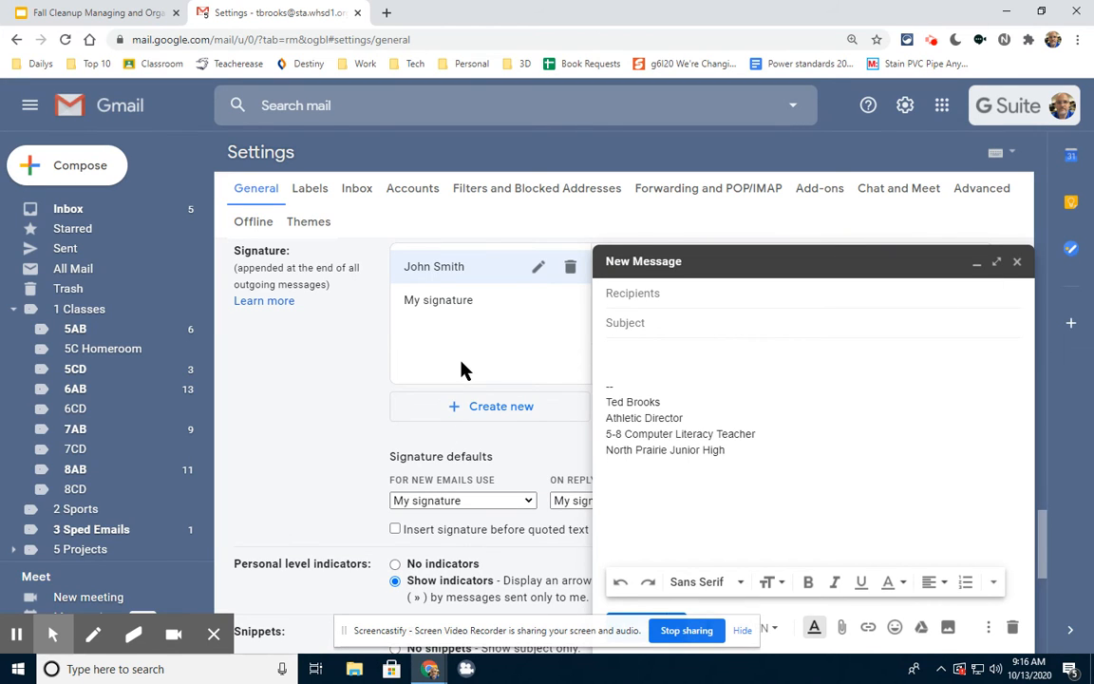
pyautogui.click(1016, 261)
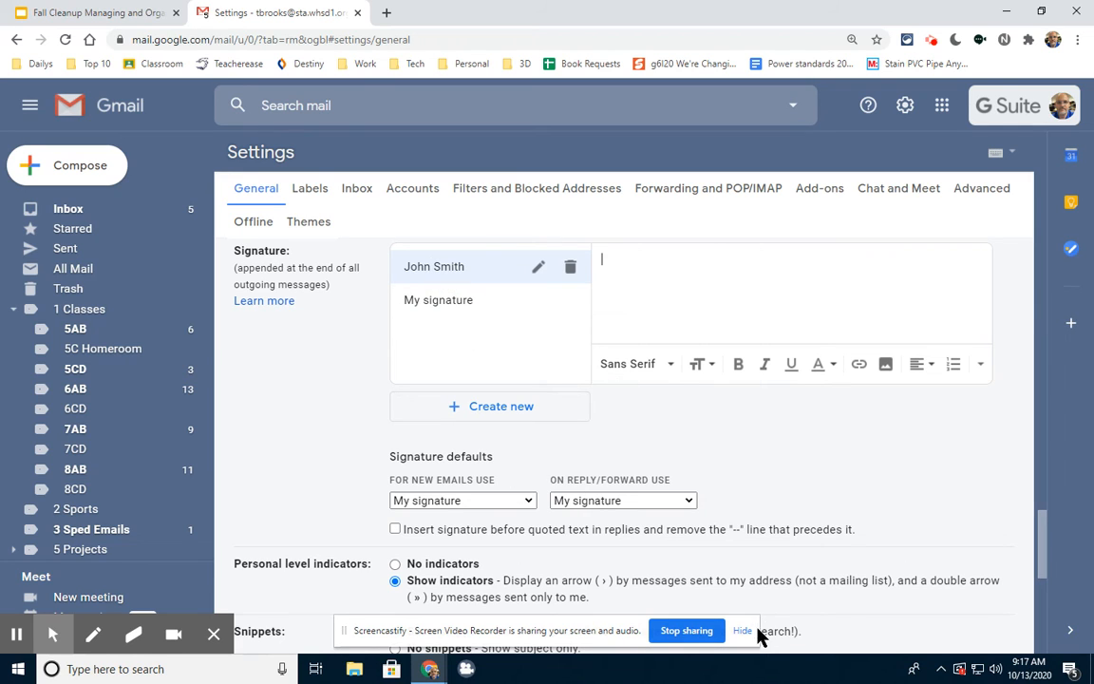
pyautogui.click(932, 41)
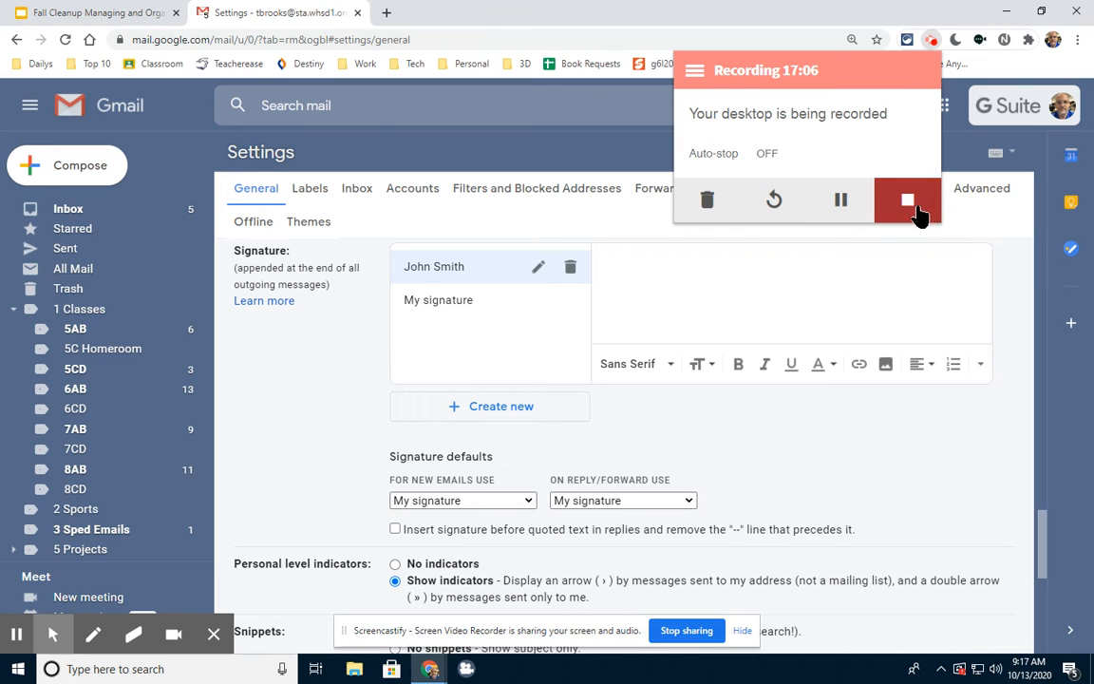
pyautogui.click(841, 203)
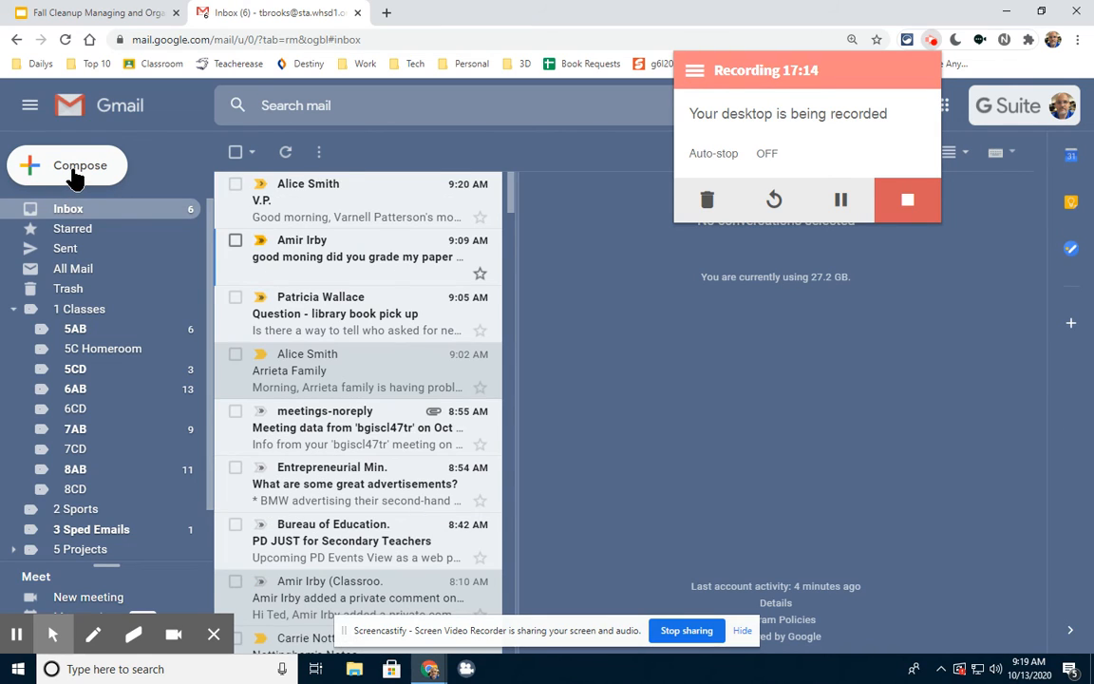
pyautogui.click(842, 203)
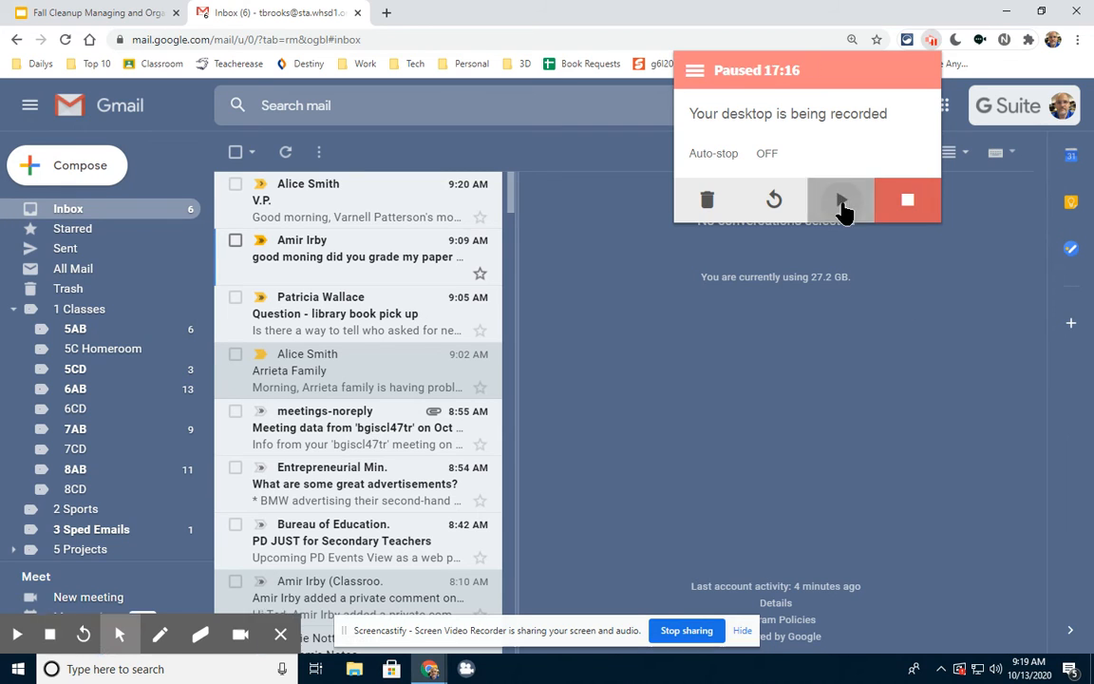
pyautogui.click(841, 203)
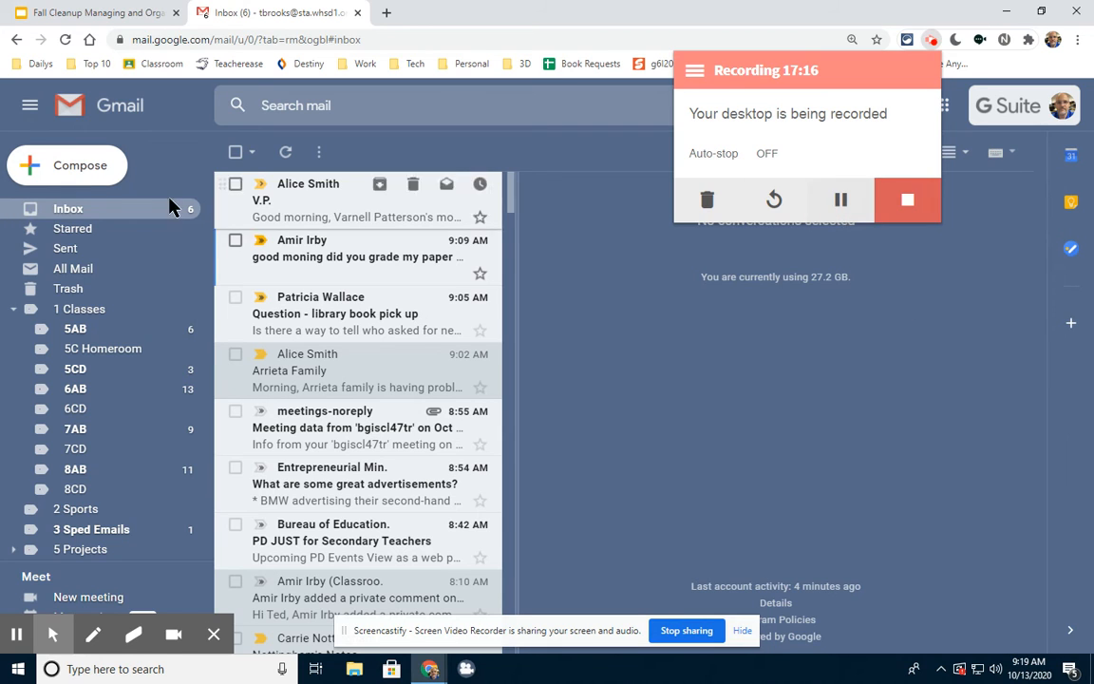
# Open the signature management settings from a new email and close the empty draft.
pyautogui.click(82, 177)
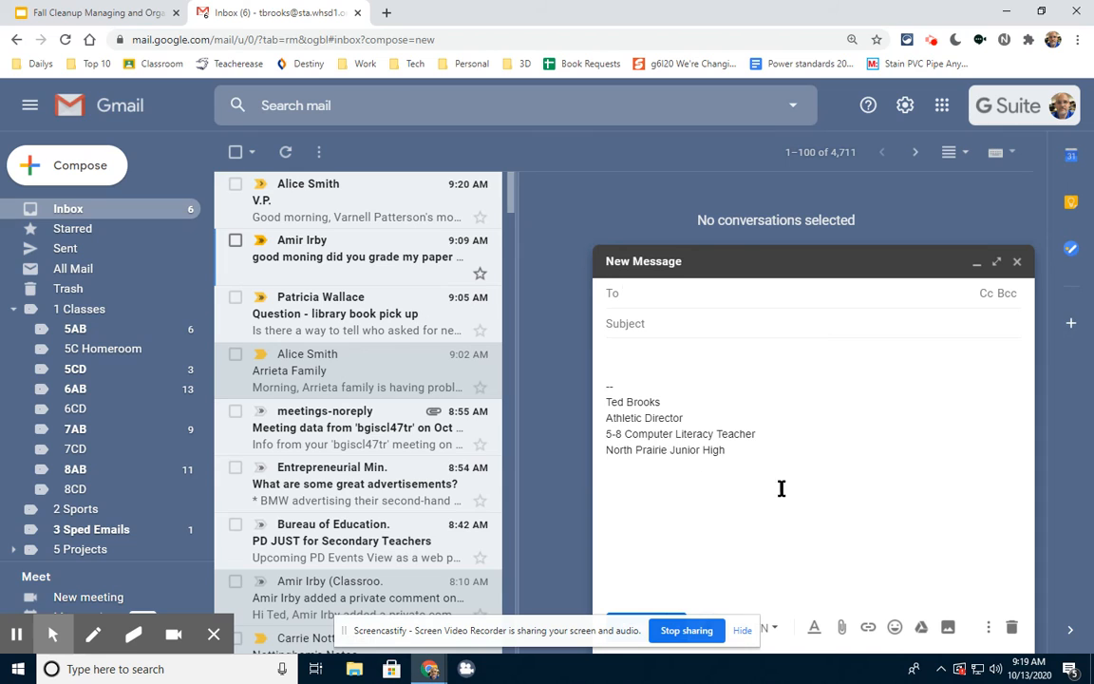
pyautogui.click(990, 629)
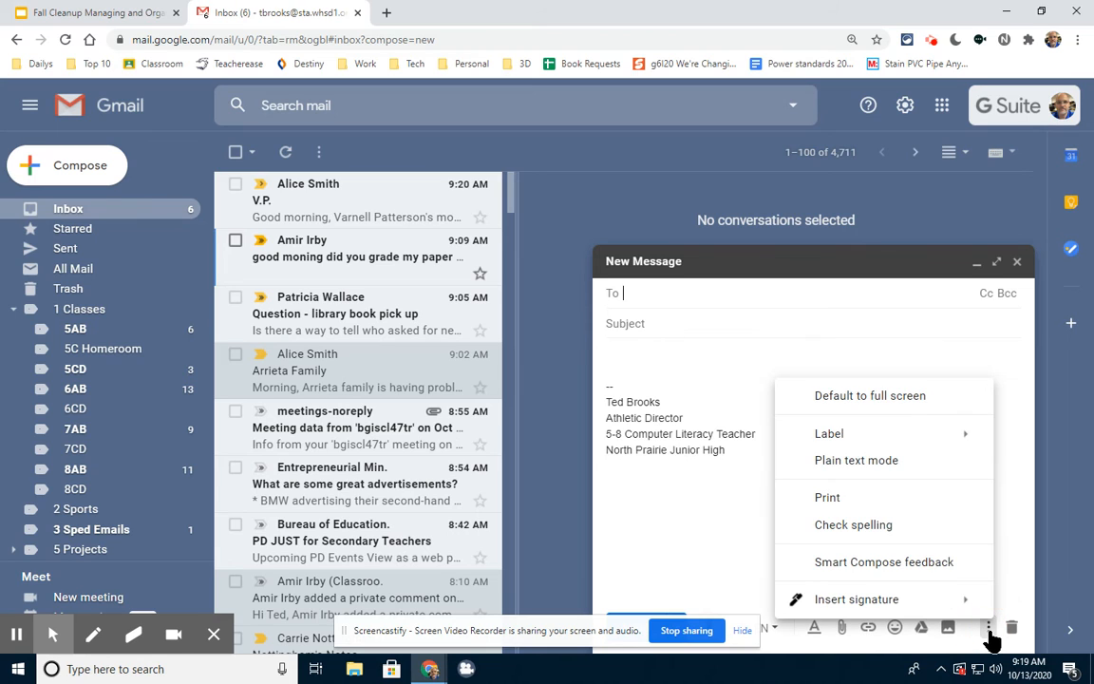
pyautogui.moveTo(871, 608)
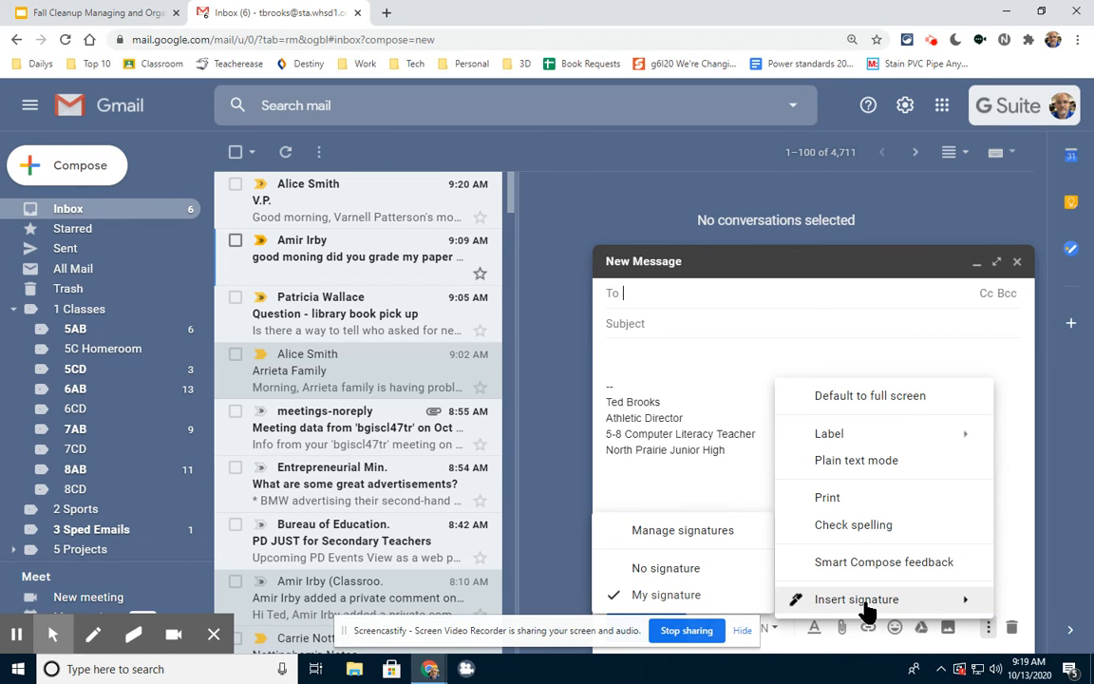
pyautogui.click(693, 534)
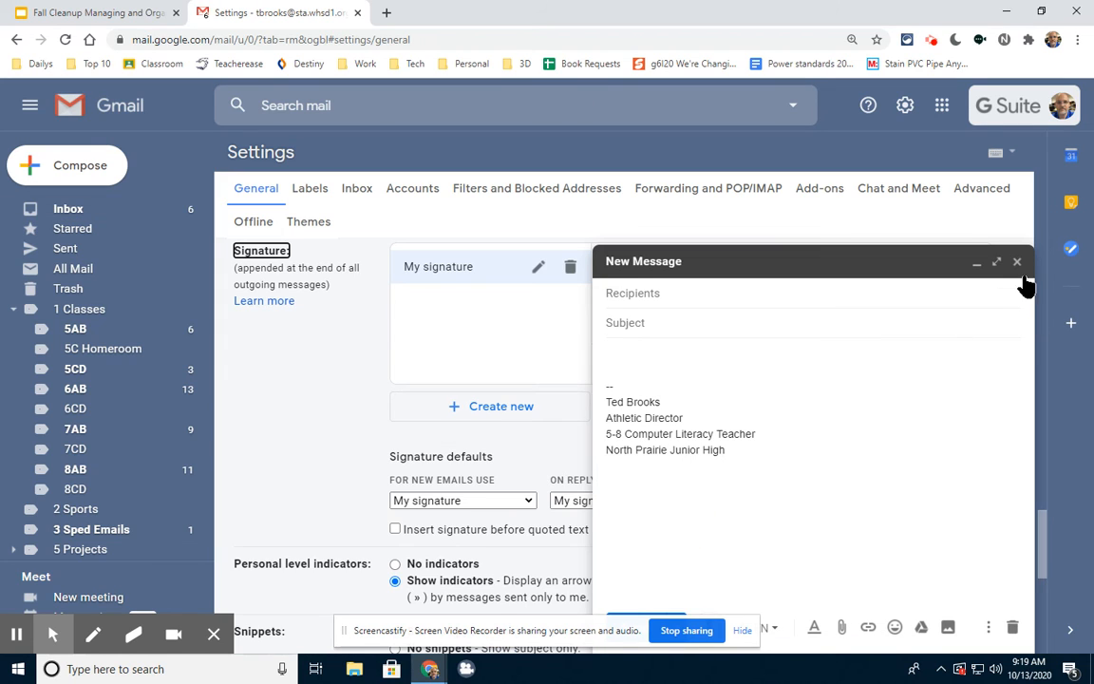
pyautogui.click(1018, 262)
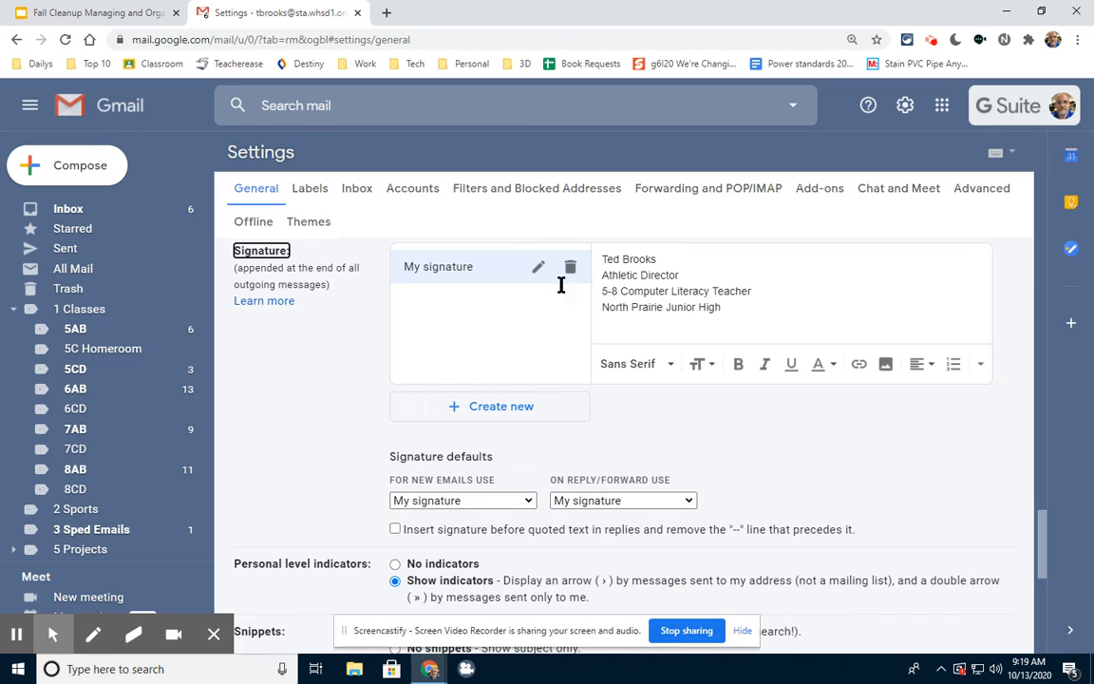
# Replace the text of My signature with a sample full name and a second line reading "Section 9F".
pyautogui.moveTo(726, 308); pyautogui.dragTo(570, 249)
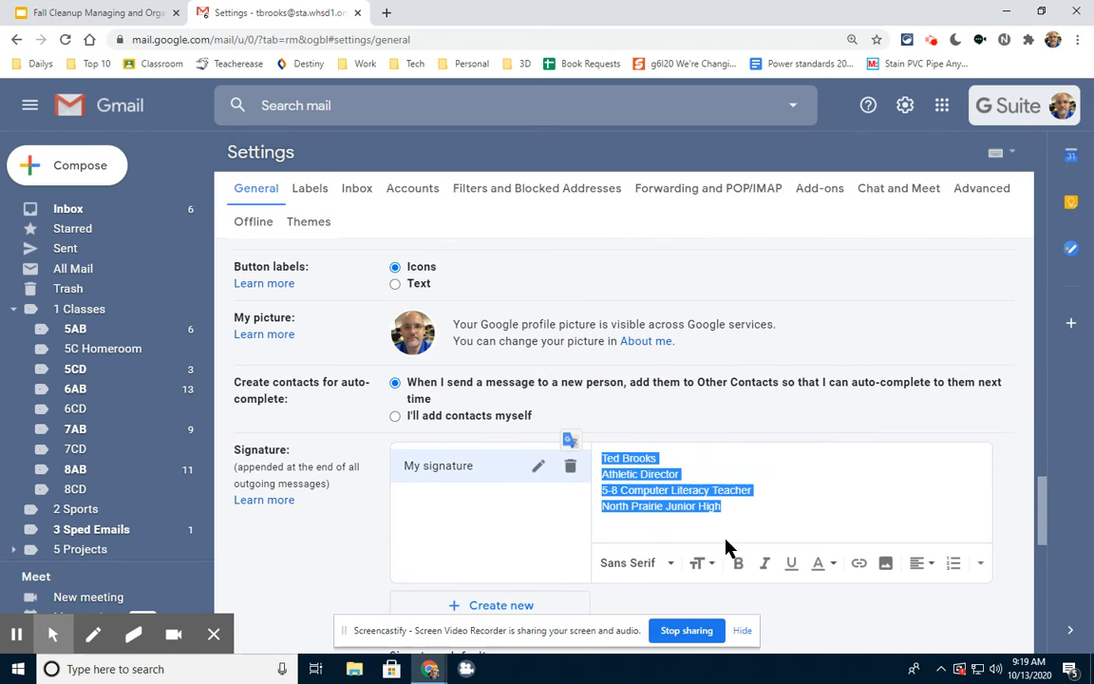
pyautogui.click(824, 526)
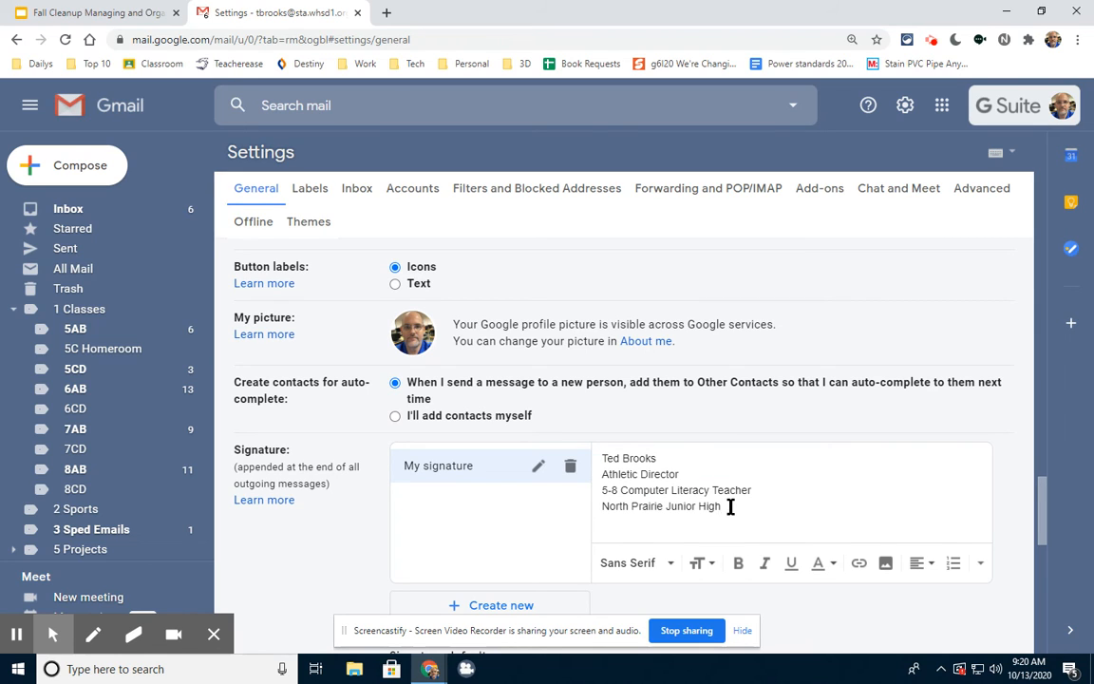
pyautogui.moveTo(730, 508)
pyautogui.mouseDown()
pyautogui.moveTo(611, 454)
pyautogui.moveTo(596, 460)
pyautogui.mouseUp()
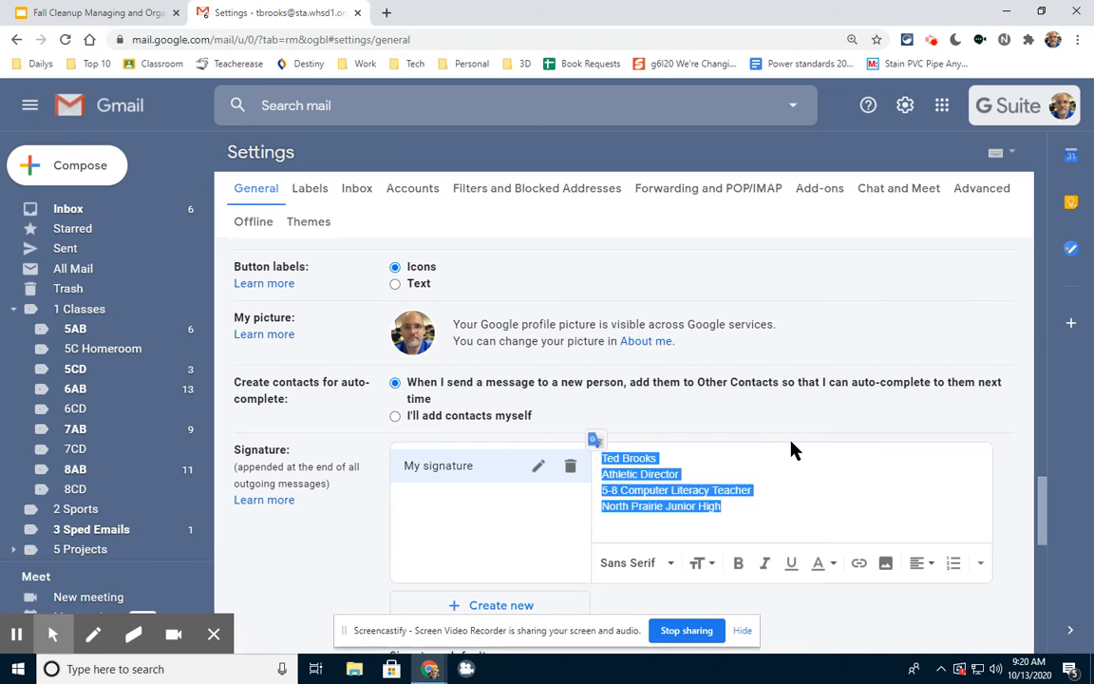
pyautogui.write('John SMith')
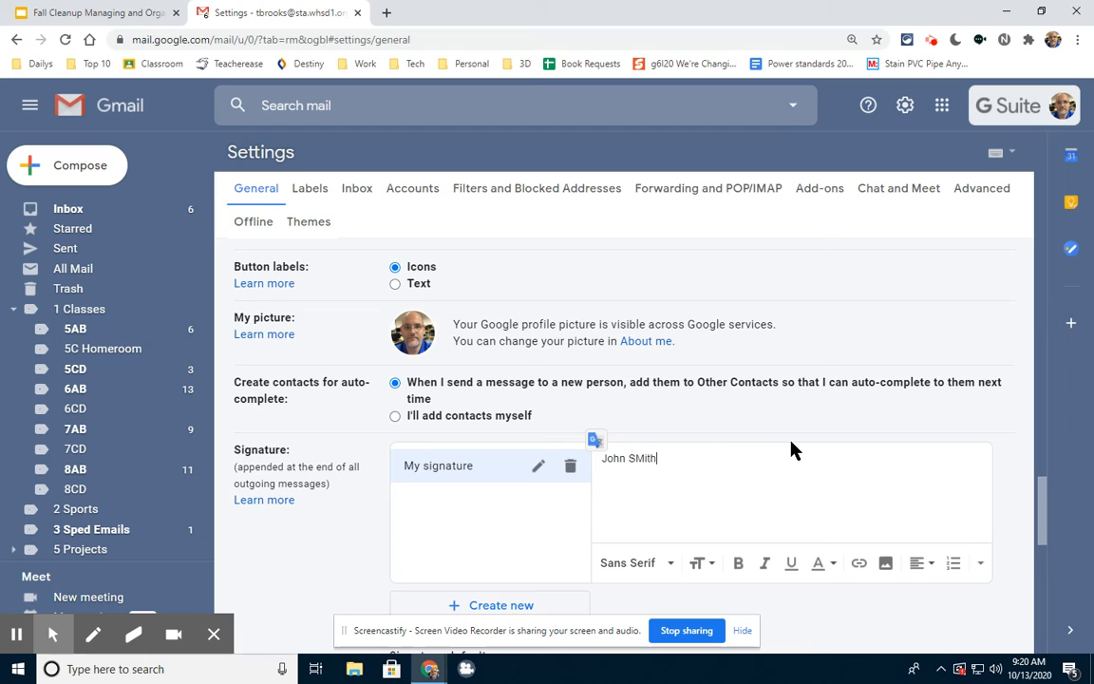
pyautogui.press('Return')
pyautogui.write('Section 9F')
pyautogui.click(662, 464)
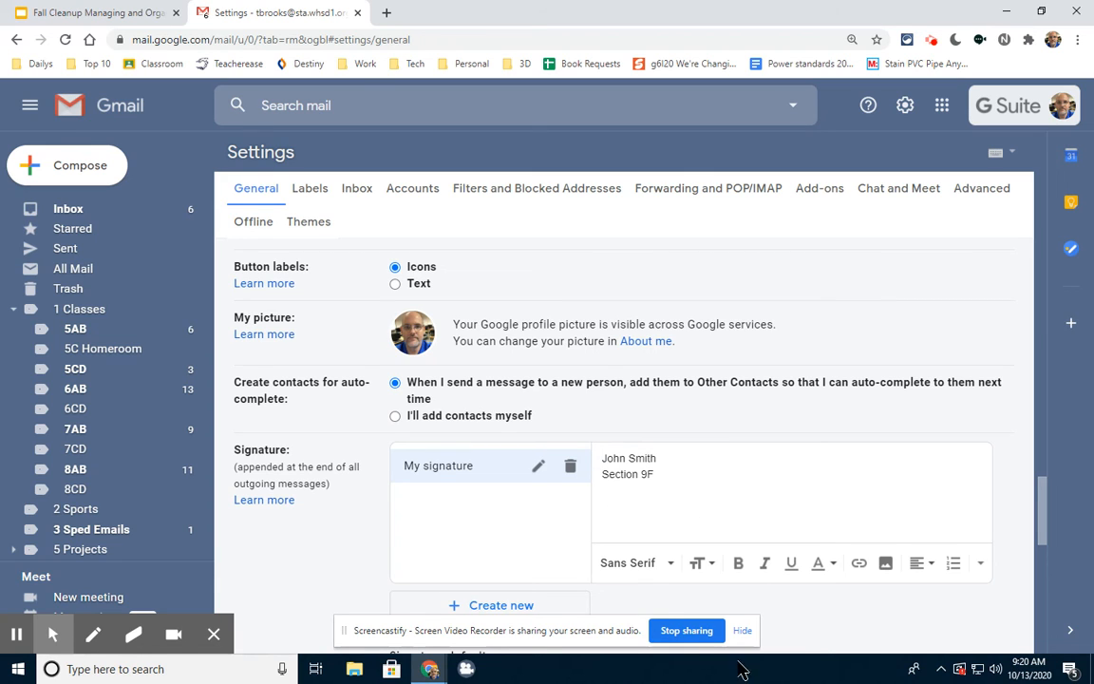
# Add a third line reading "Star Wars Fan" to My signature and save the settings changes.
pyautogui.click(667, 481)
pyautogui.press('BackSpace')
pyautogui.press('BackSpace')
pyautogui.write('n')
pyautogui.scroll(-3, 712, 570)
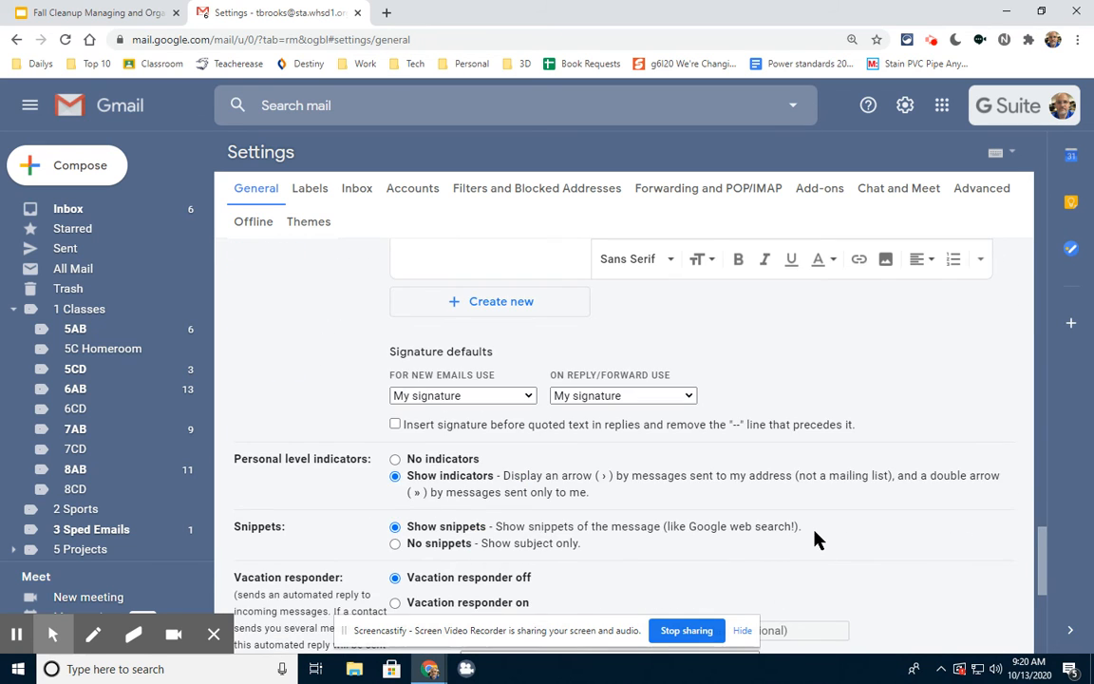
pyautogui.scroll(3, 815, 540)
pyautogui.scroll(-2, 665, 502)
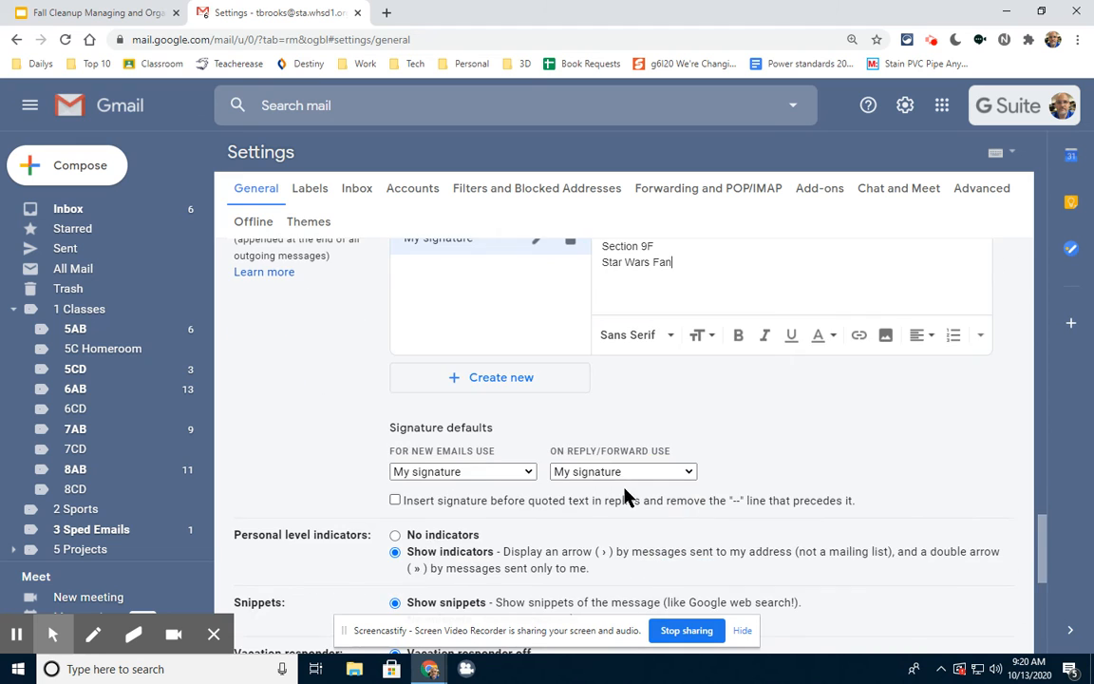
pyautogui.scroll(-4, 342, 434)
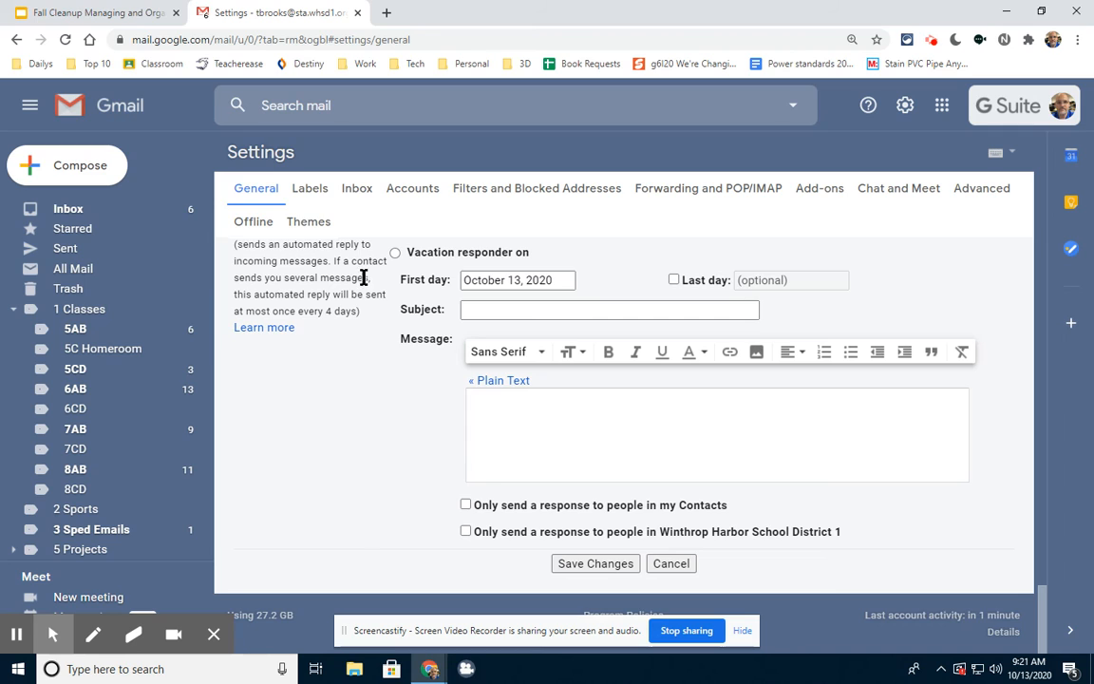
pyautogui.click(592, 567)
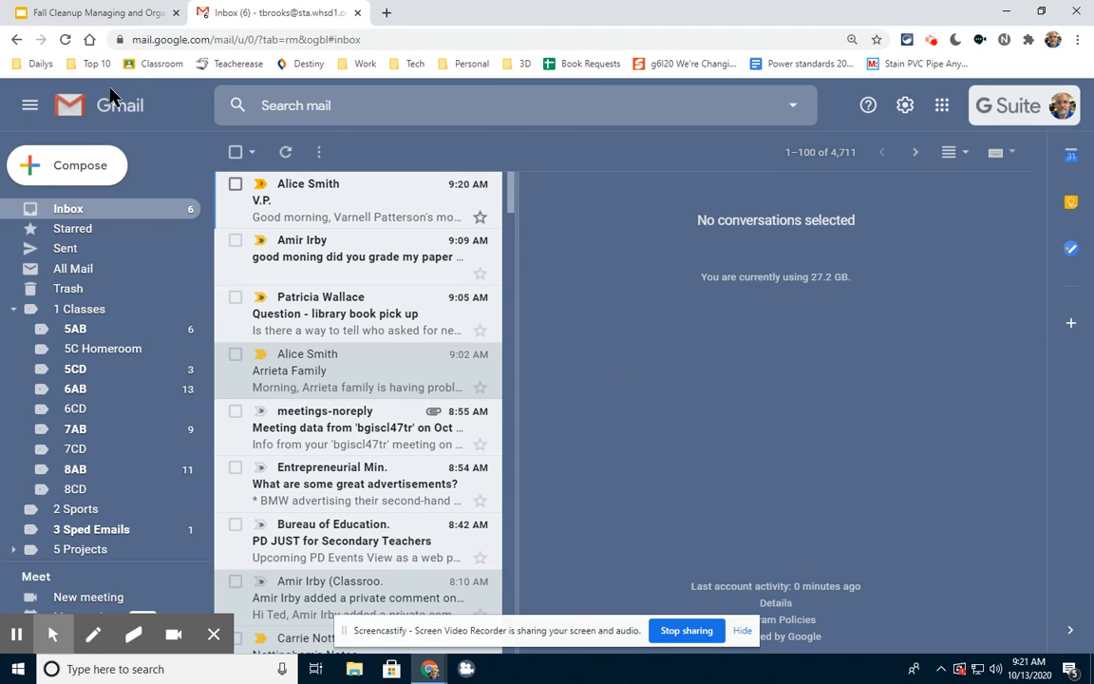
# Start a new message to check the signature, open the signature management settings from it and close the empty draft.
pyautogui.click(76, 175)
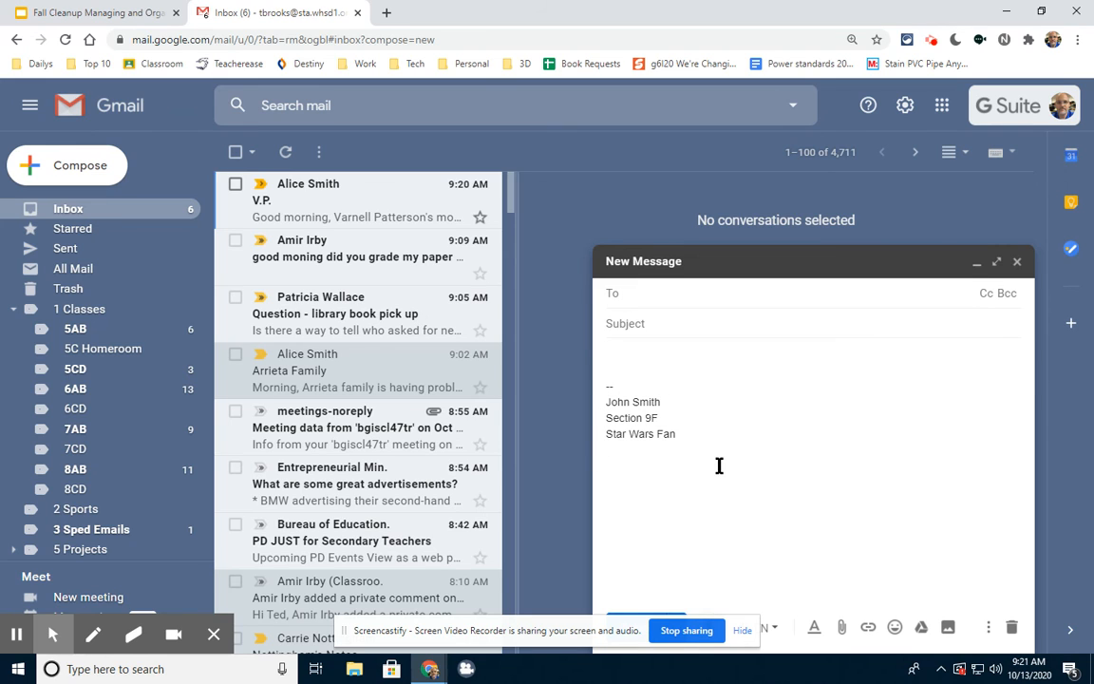
pyautogui.click(989, 626)
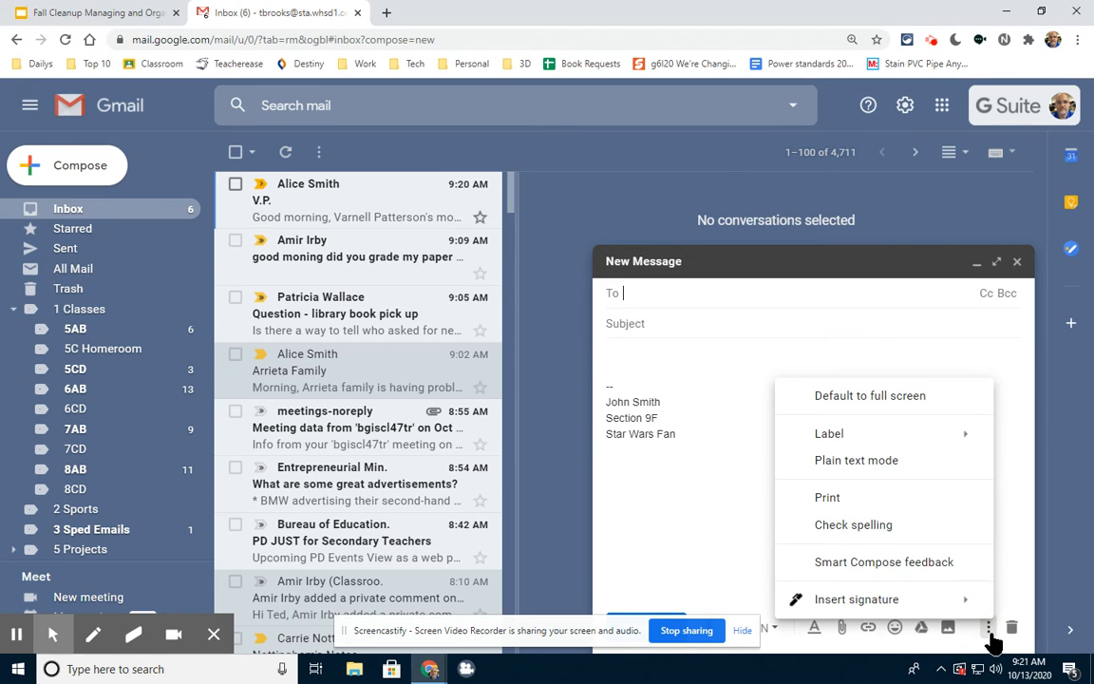
pyautogui.moveTo(876, 600)
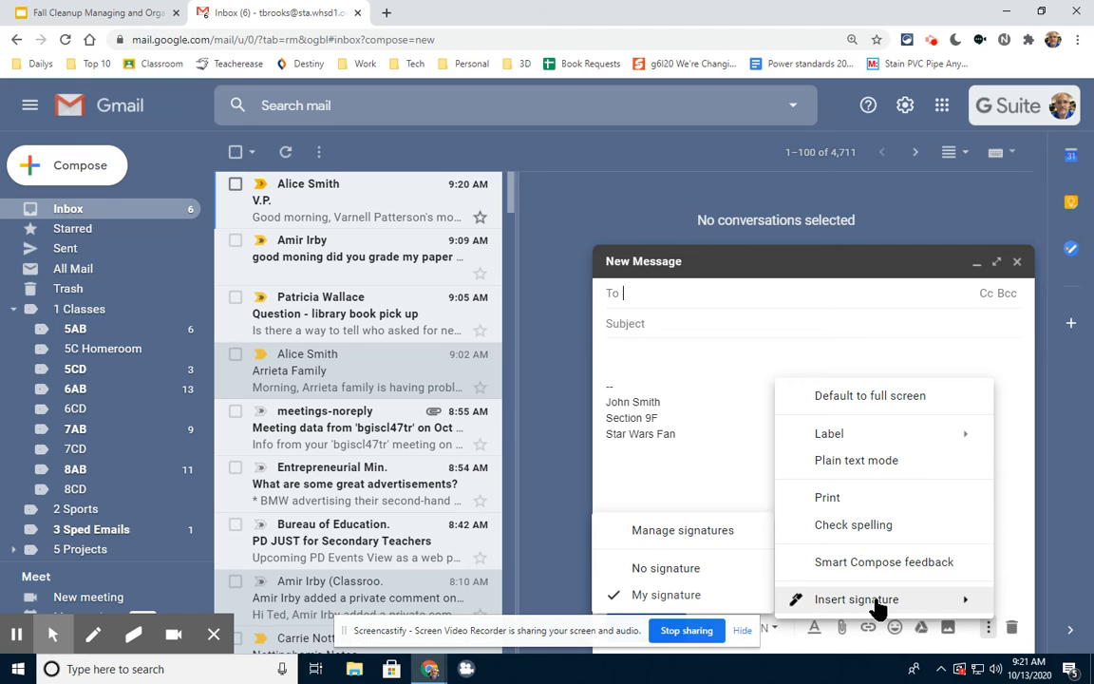
pyautogui.click(711, 534)
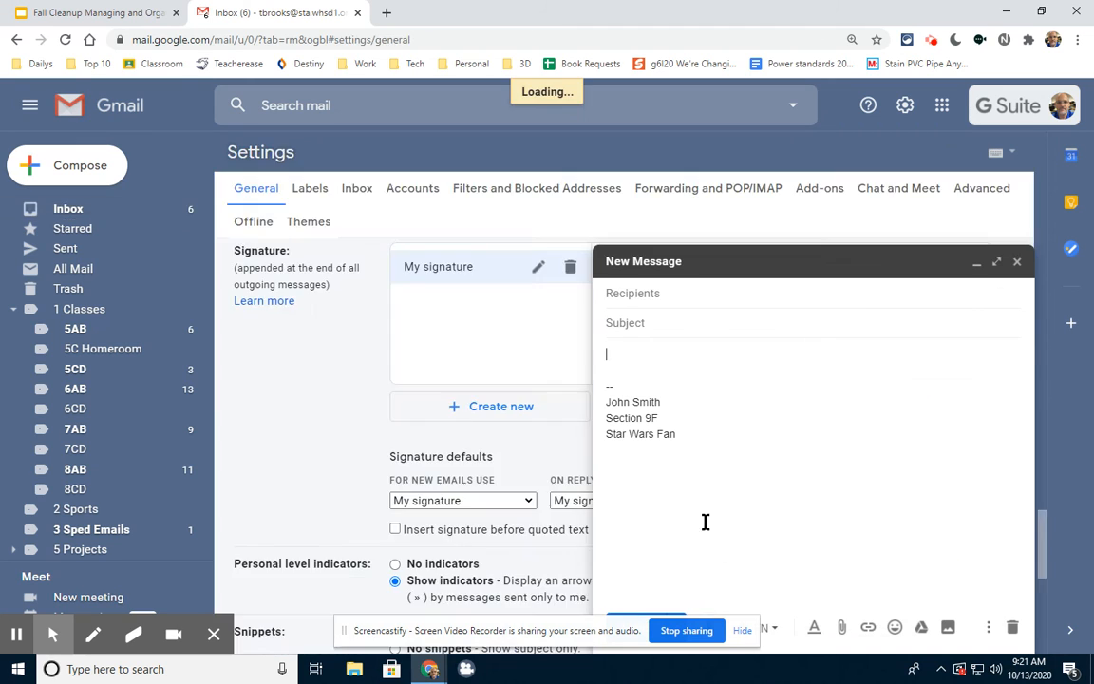
pyautogui.click(1017, 261)
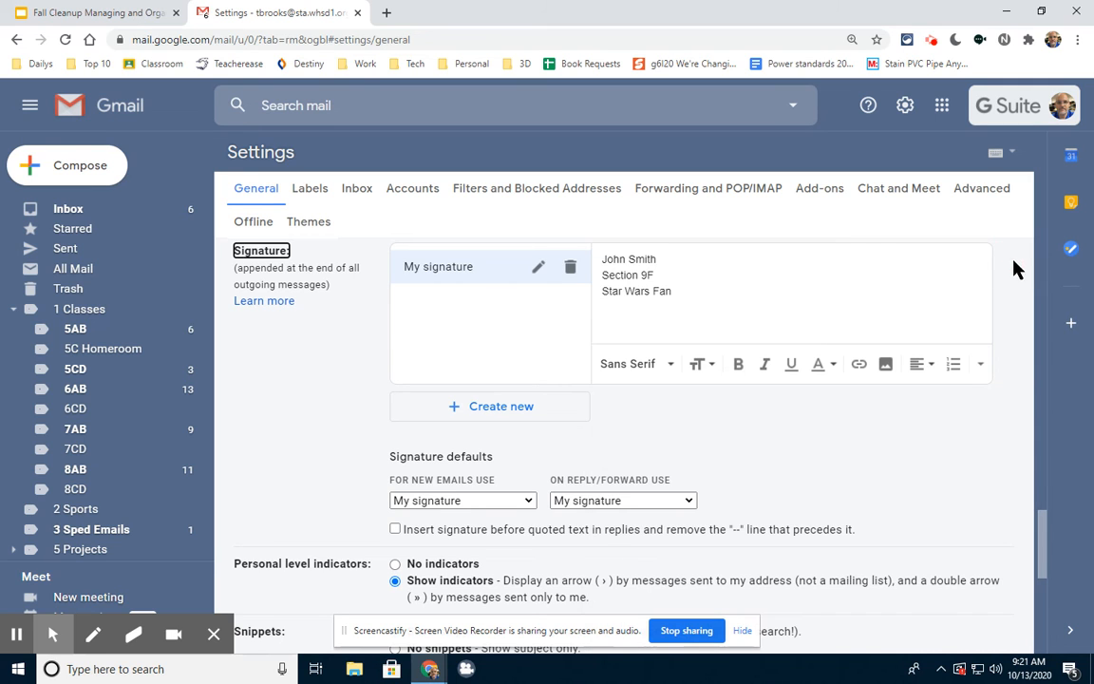
# Replace the text of My signature with the teacher's full name and a second line for the 5-8 Computer Literacy Teacher job title.
pyautogui.moveTo(688, 303); pyautogui.dragTo(595, 255)
pyautogui.write('Ted ')
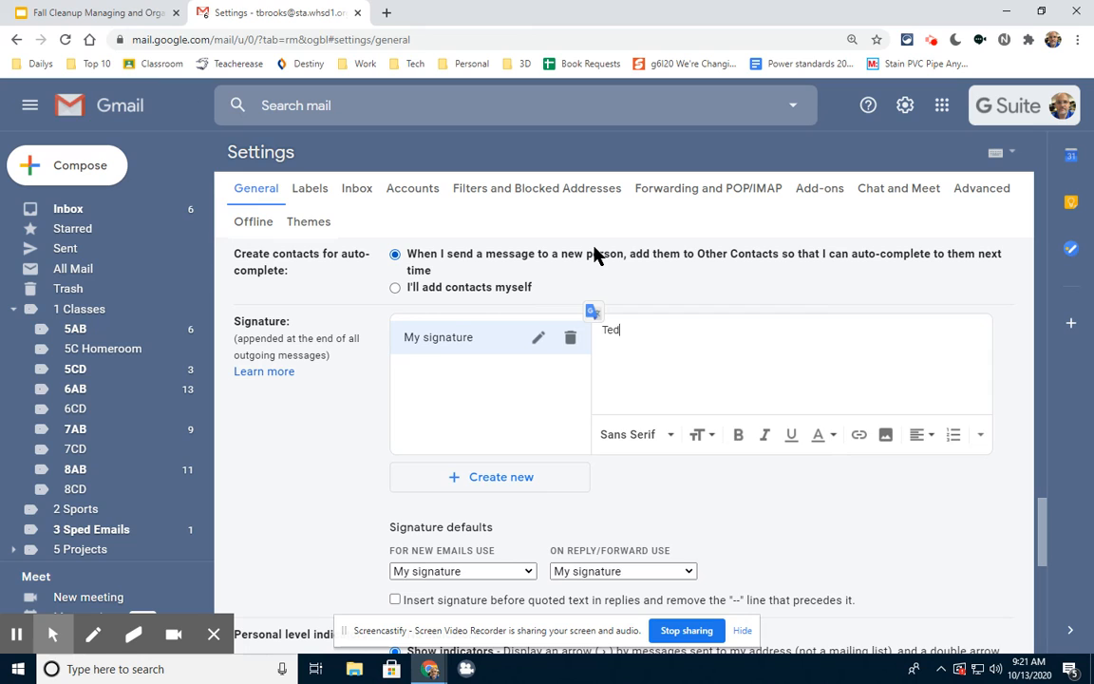
pyautogui.write('Brooks')
pyautogui.press('Return')
pyautogui.write('5-8 Computer Litrera')
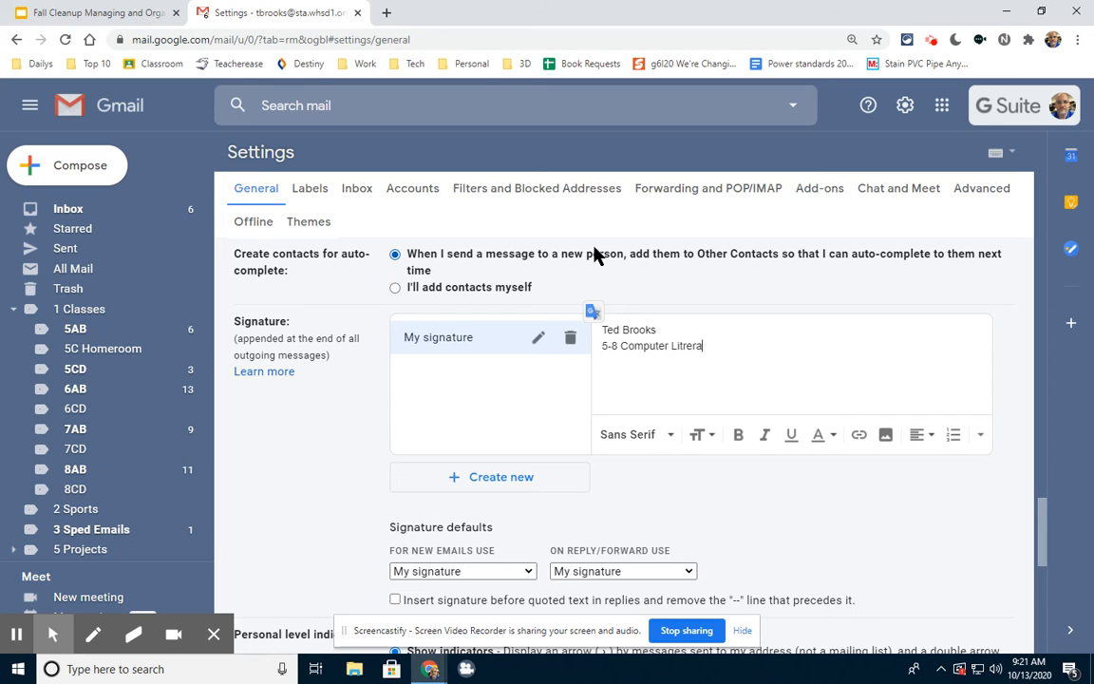
pyautogui.write('cy Teacher')
pyautogui.press('Return')
# Correct the spelling of "Literacy" in the signature's second line and save the settings changes.
pyautogui.click(695, 349)
pyautogui.press('BackSpace')
pyautogui.press('BackSpace')
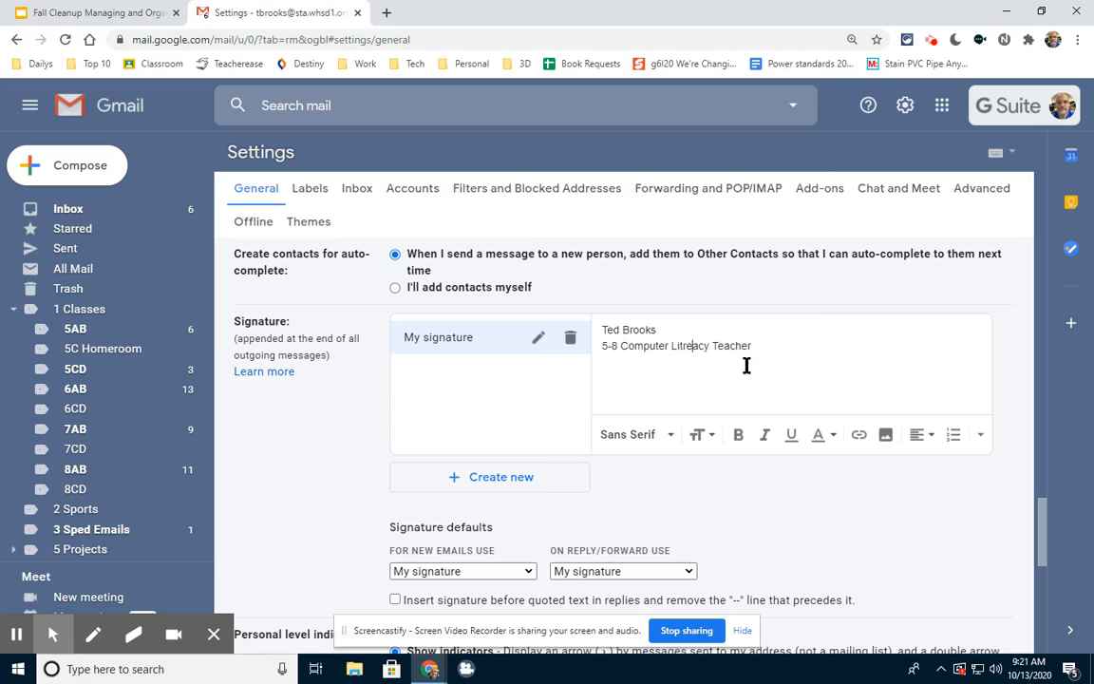
pyautogui.write('ere')
pyautogui.press('BackSpace')
pyautogui.scroll(-10, 817, 342)
pyautogui.click(575, 564)
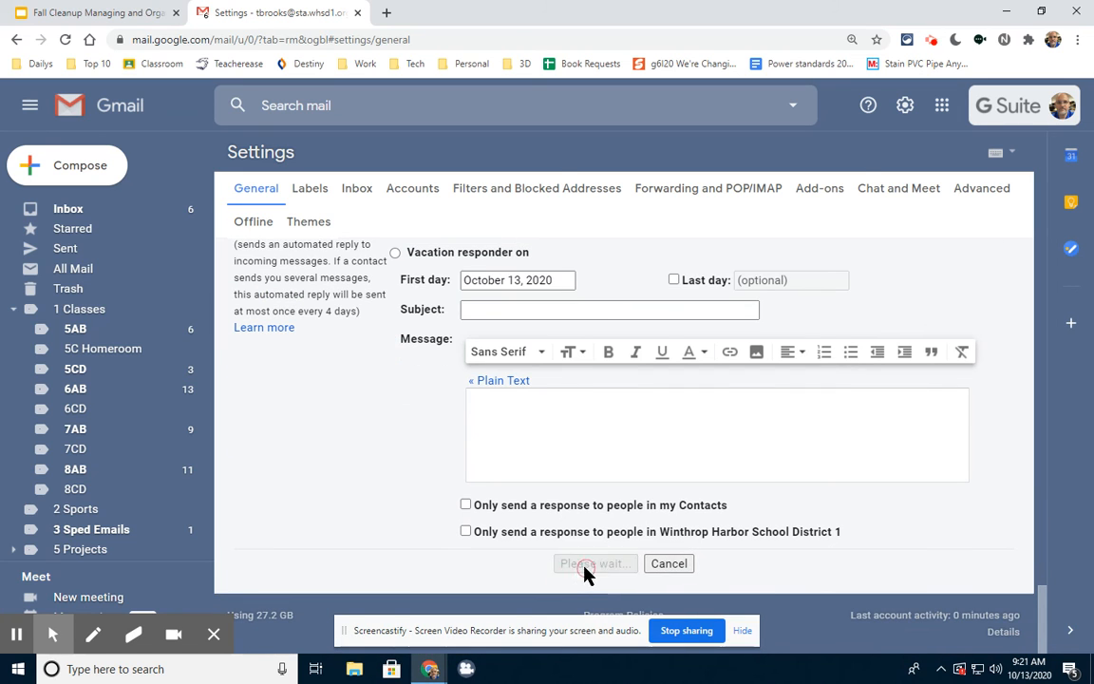
# Start a new message to the teacher's own school address with the subject "6D" followed by a sample full name.
pyautogui.click(68, 169)
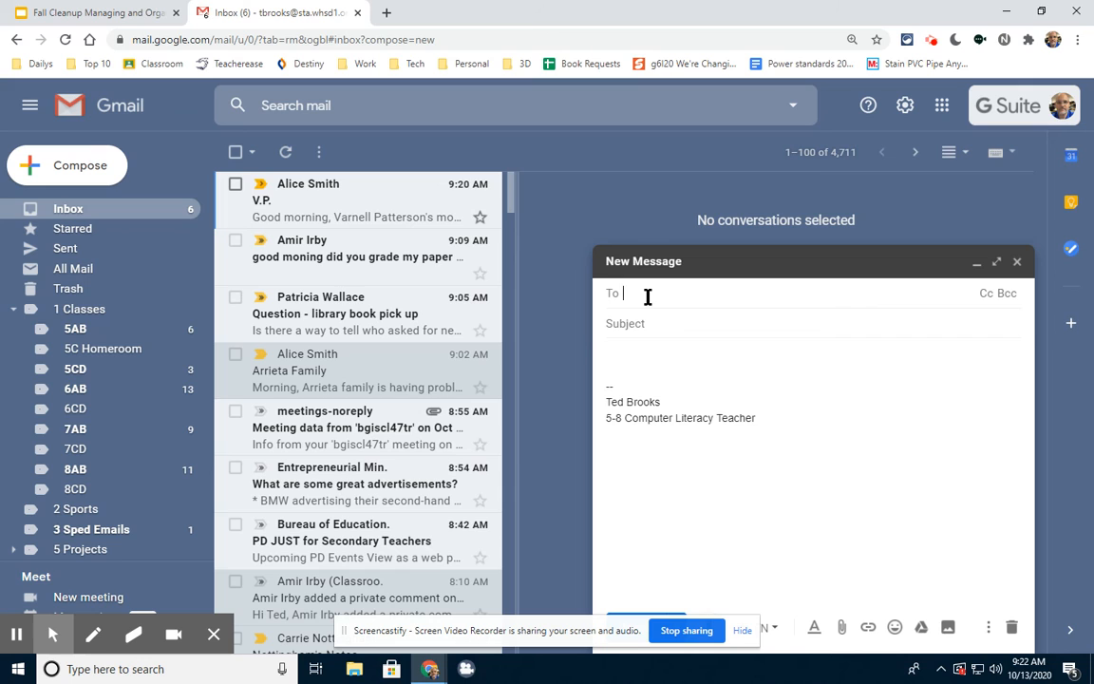
pyautogui.write('Tb')
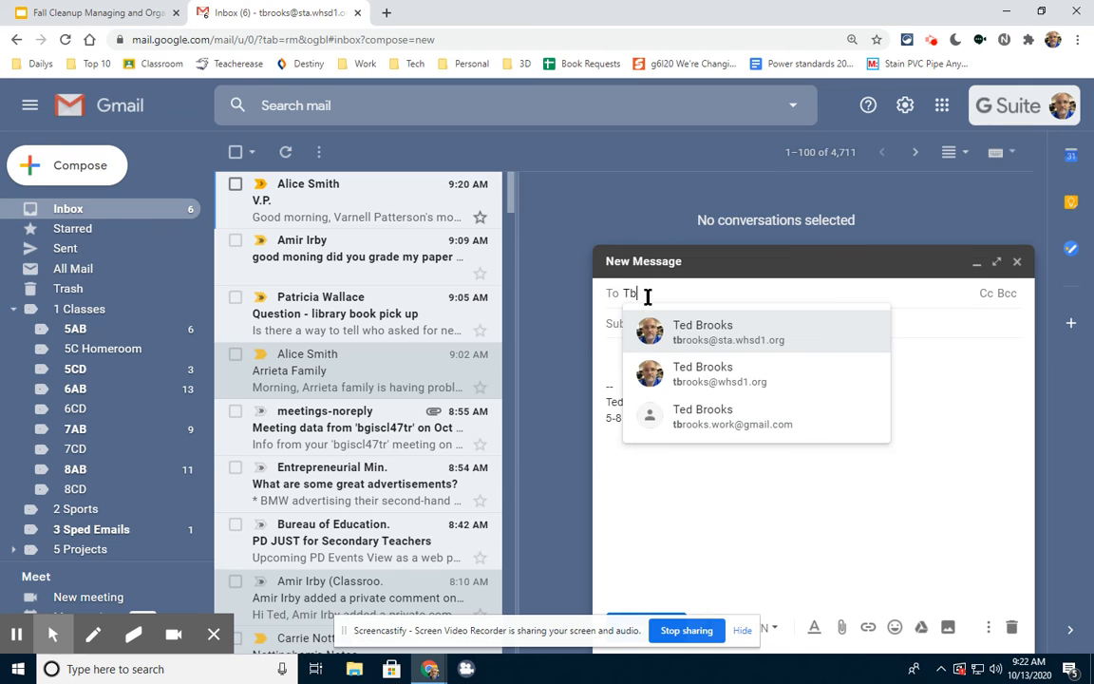
pyautogui.click(650, 326)
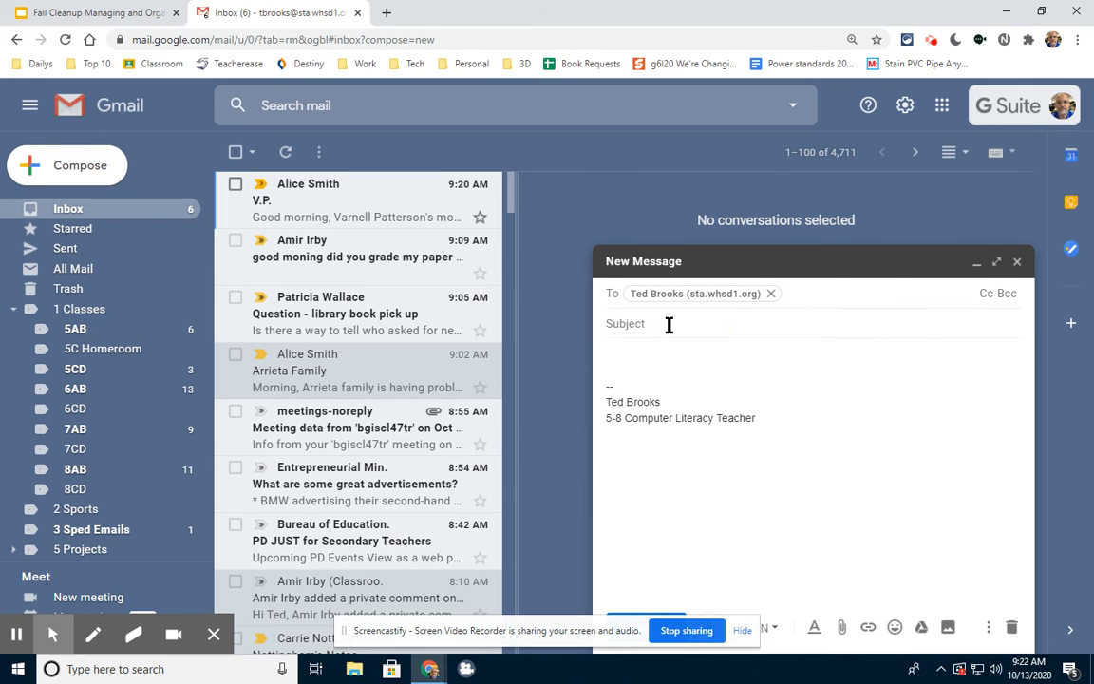
pyautogui.click(669, 325)
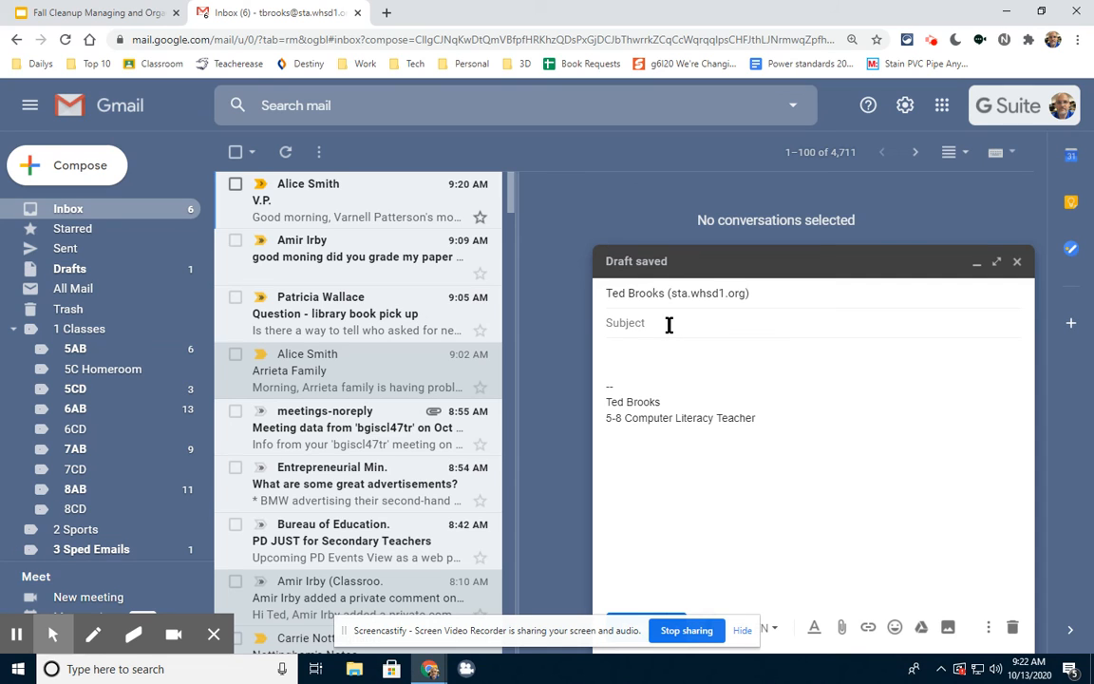
pyautogui.write('6')
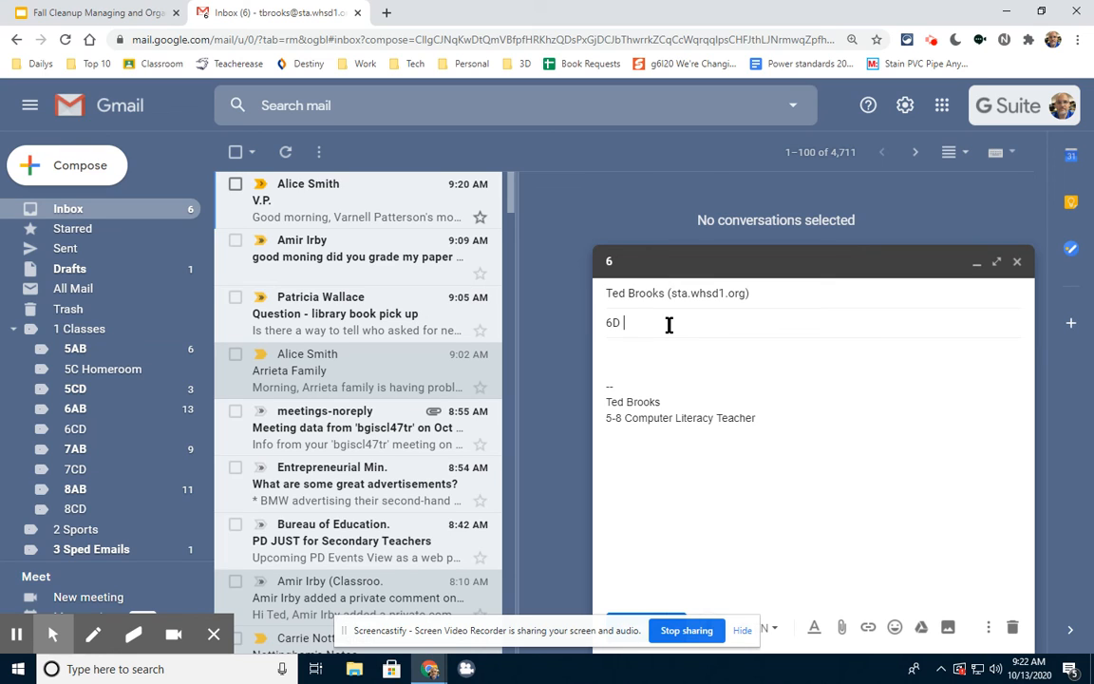
pyautogui.write('D')
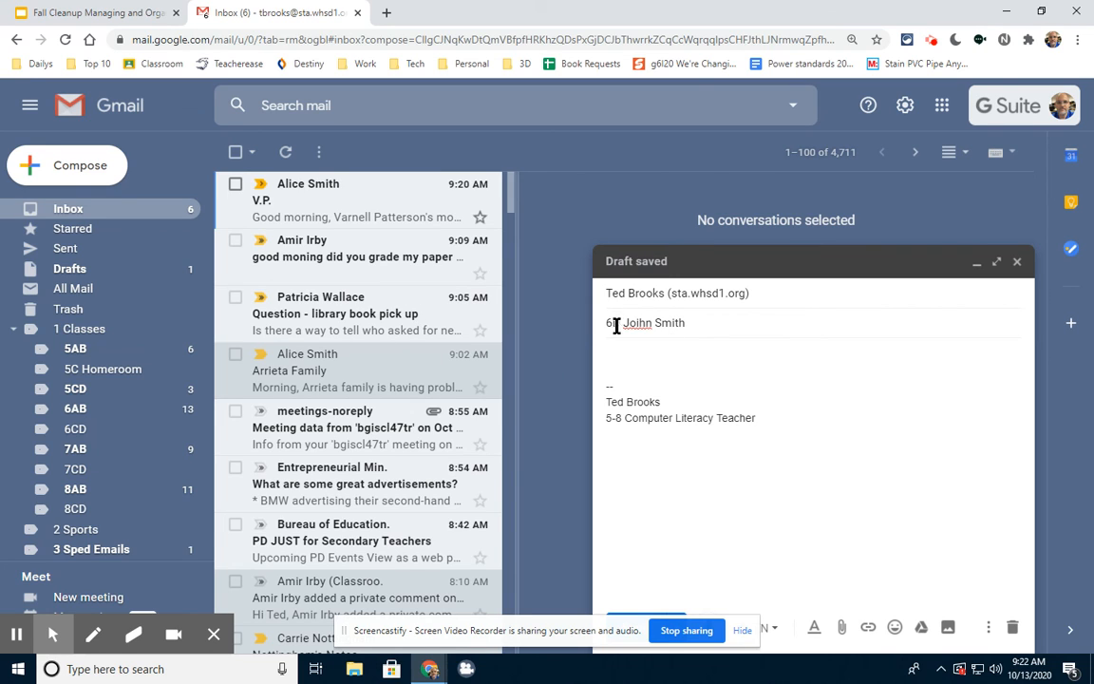
# Consult the Homework Assignment slide and write "Check this out." in the message body above the signature.
pyautogui.click(679, 347)
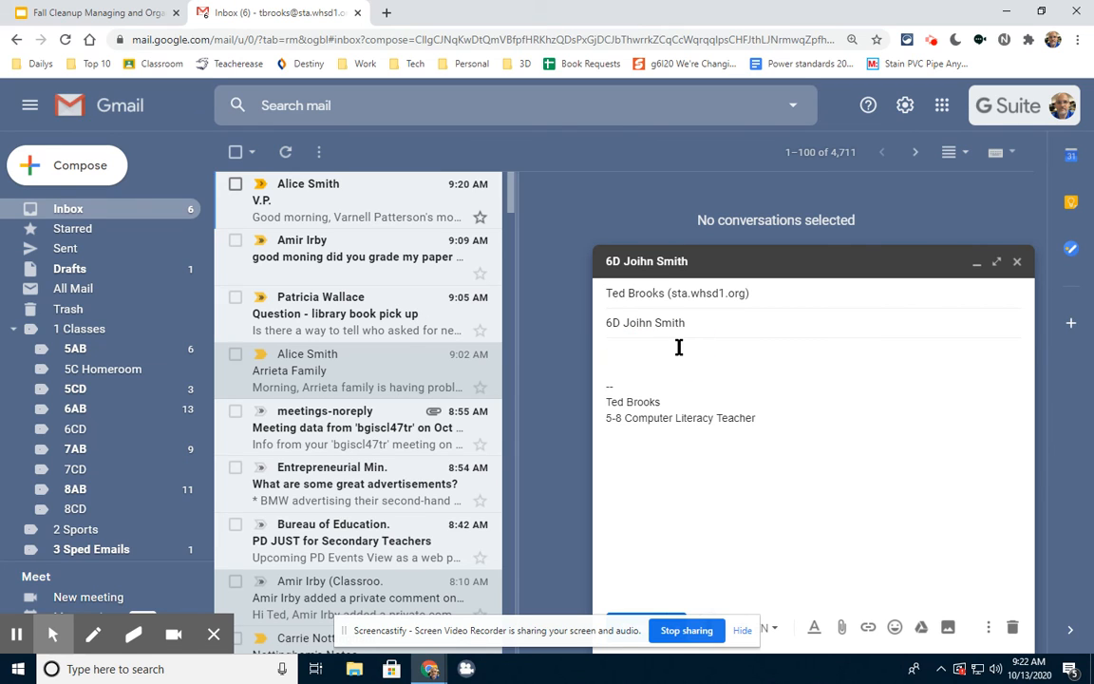
pyautogui.click(81, 14)
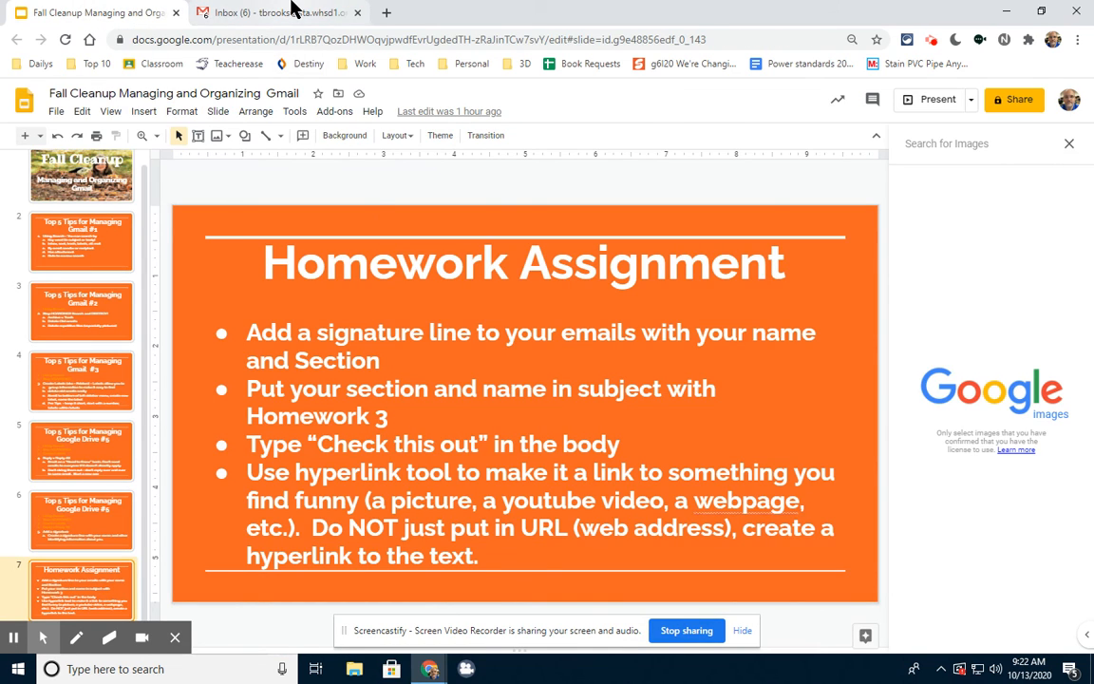
pyautogui.click(293, 11)
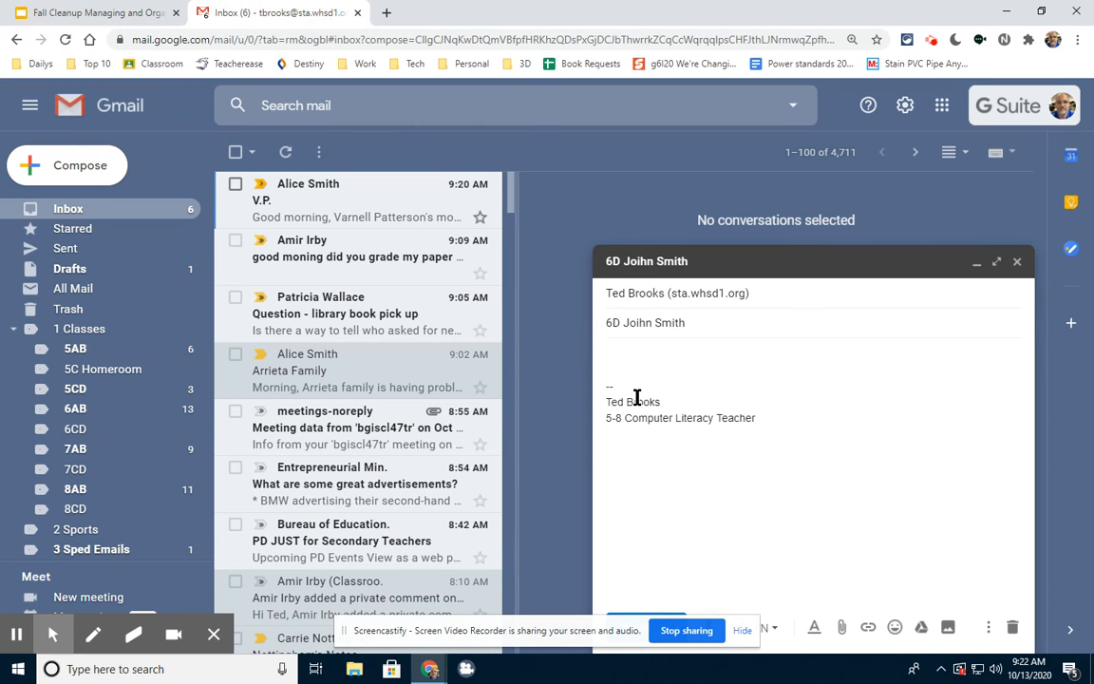
pyautogui.write('CHeck this out.')
pyautogui.click(623, 353)
pyautogui.press('BackSpace')
pyautogui.write('h')
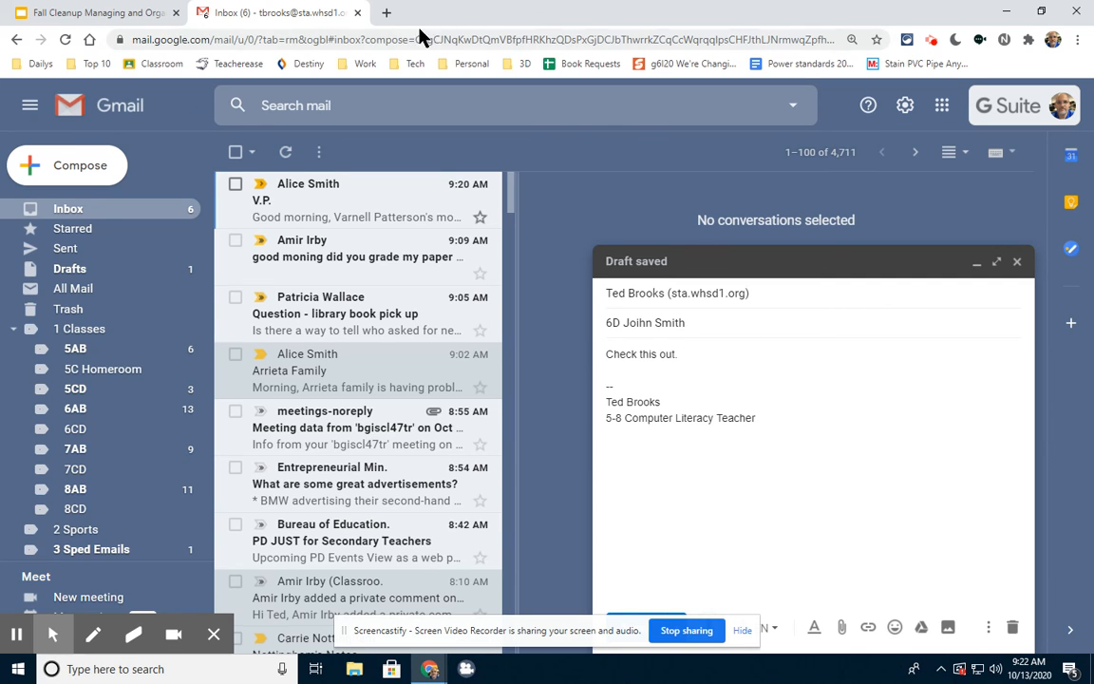
# Search the web for "funny cat videos" in a new tab, copy the address of the "It's TIME for SUPER LAUGH!" video and close it.
pyautogui.click(387, 13)
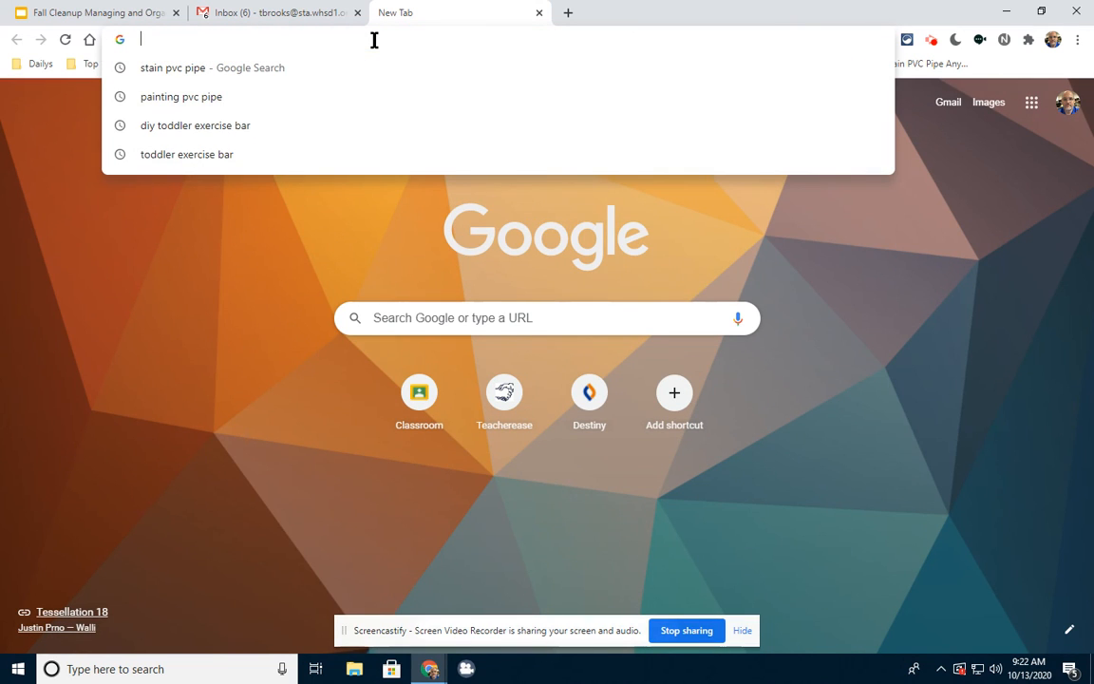
pyautogui.write('funny cat')
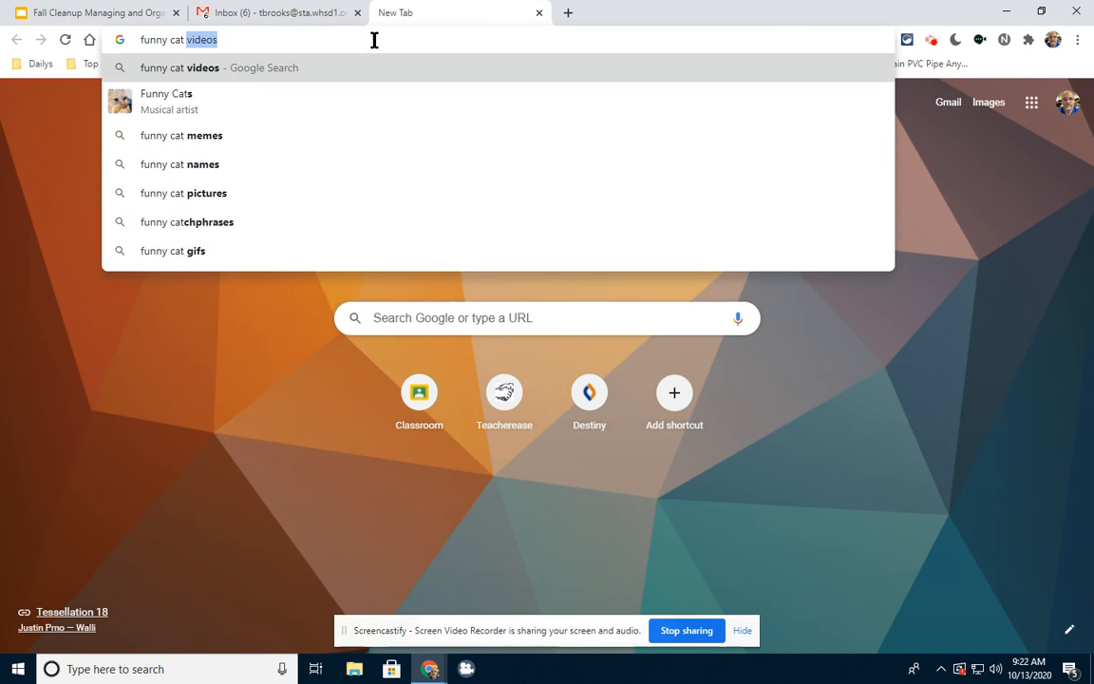
pyautogui.write(' video')
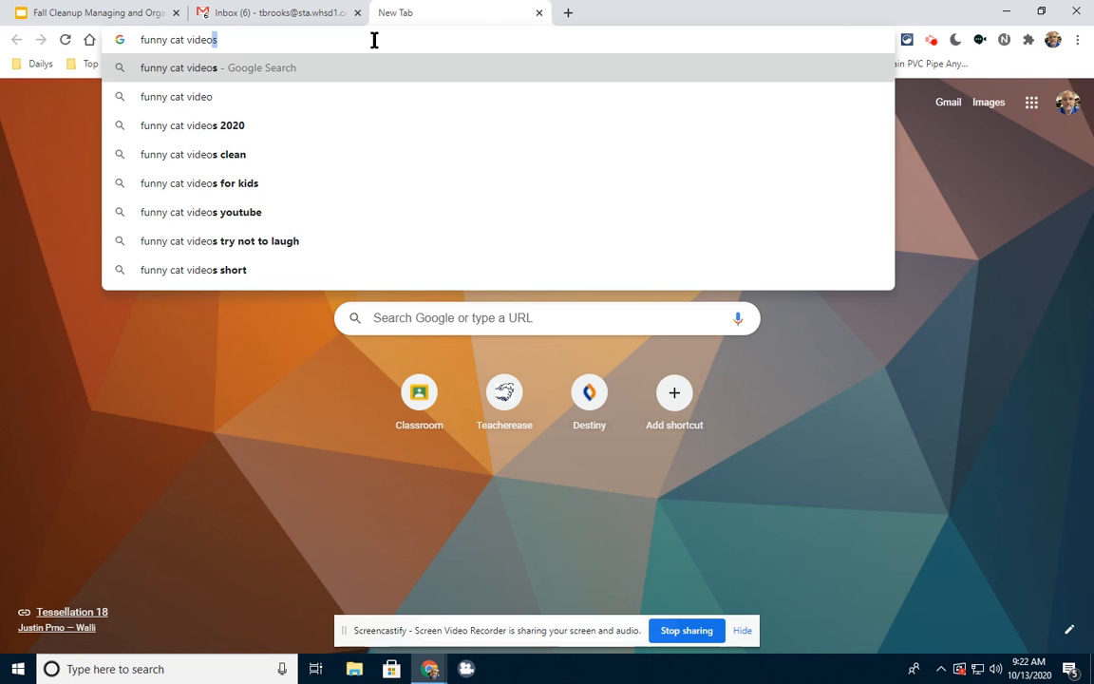
pyautogui.press('Return')
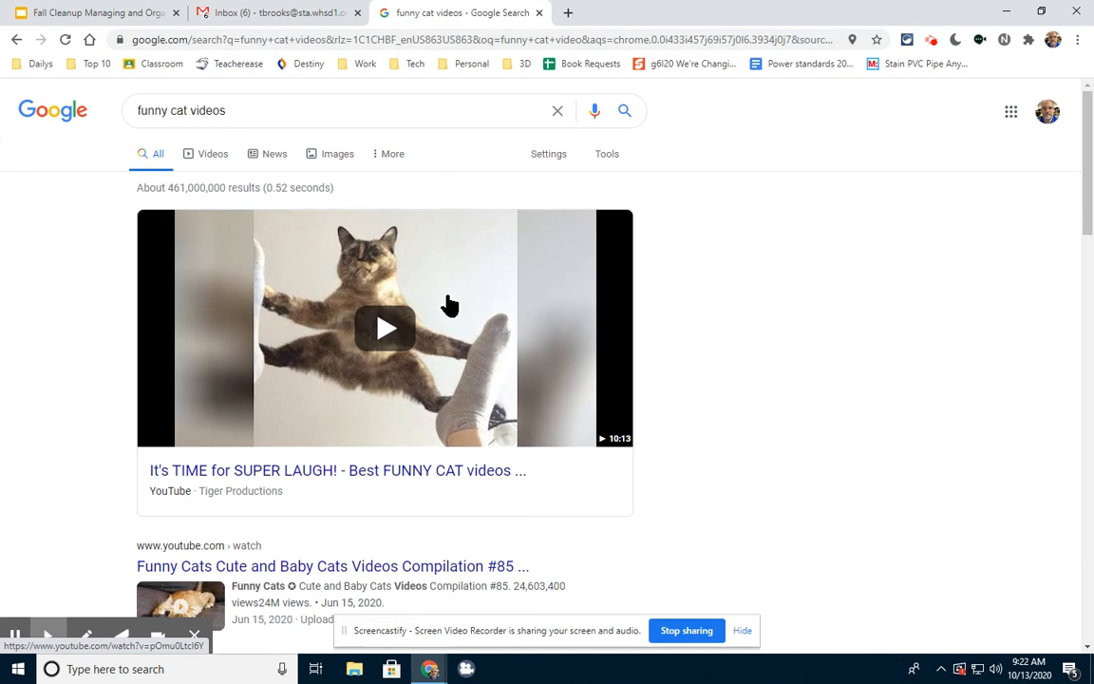
pyautogui.click(336, 334)
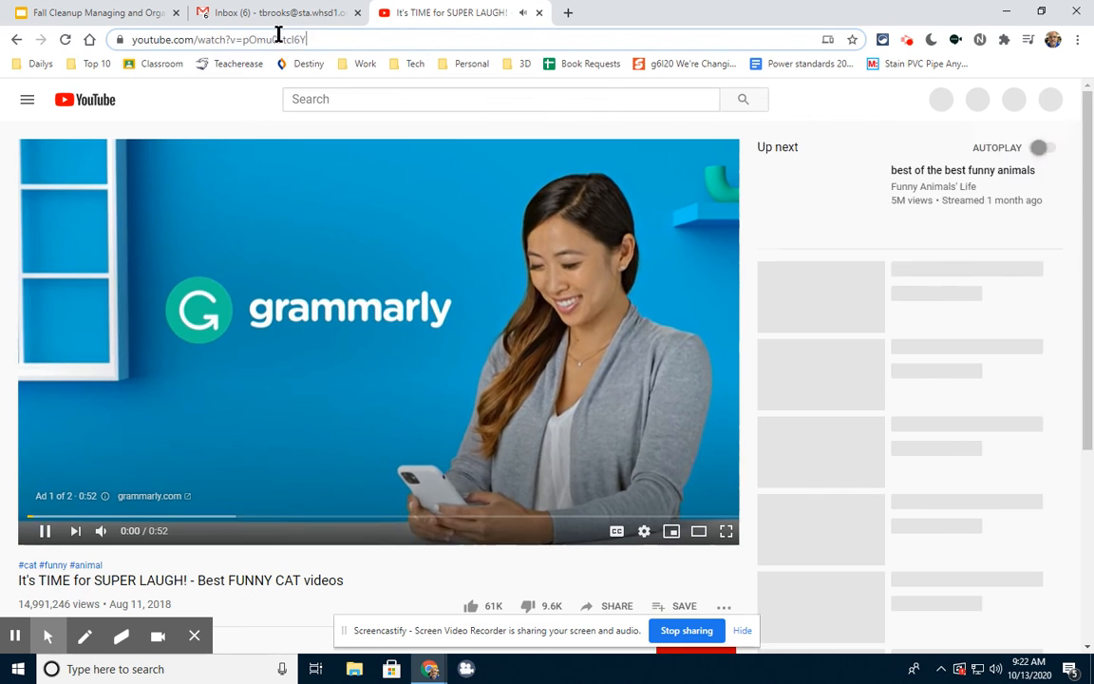
pyautogui.click(278, 34)
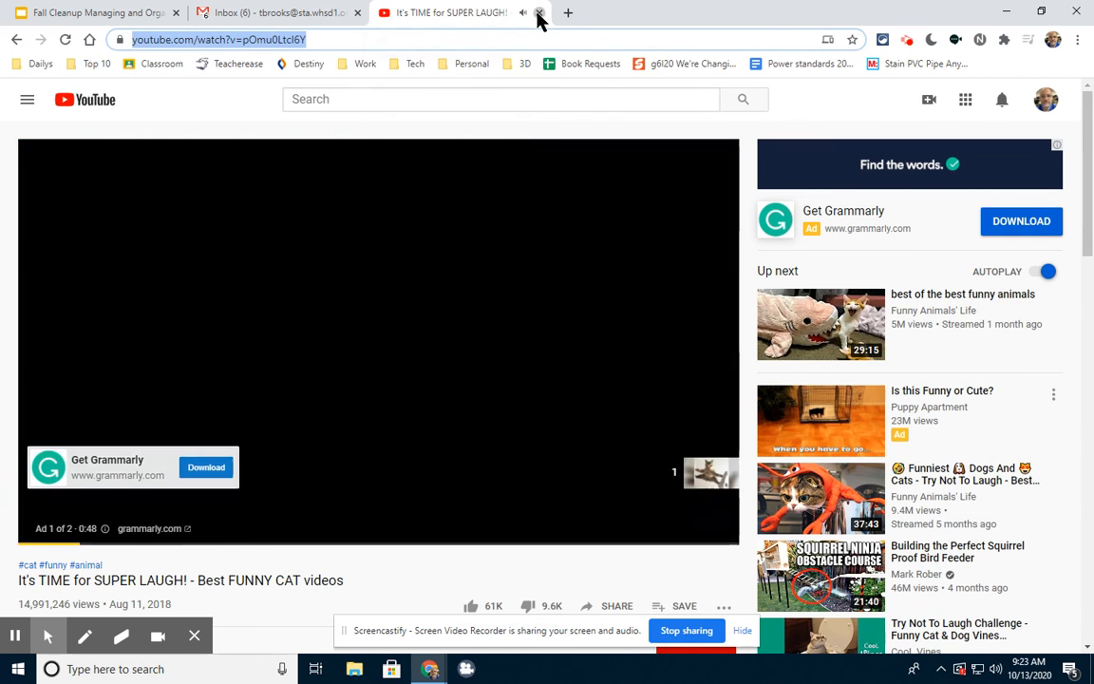
pyautogui.click(538, 13)
pyautogui.moveTo(688, 353); pyautogui.dragTo(590, 349)
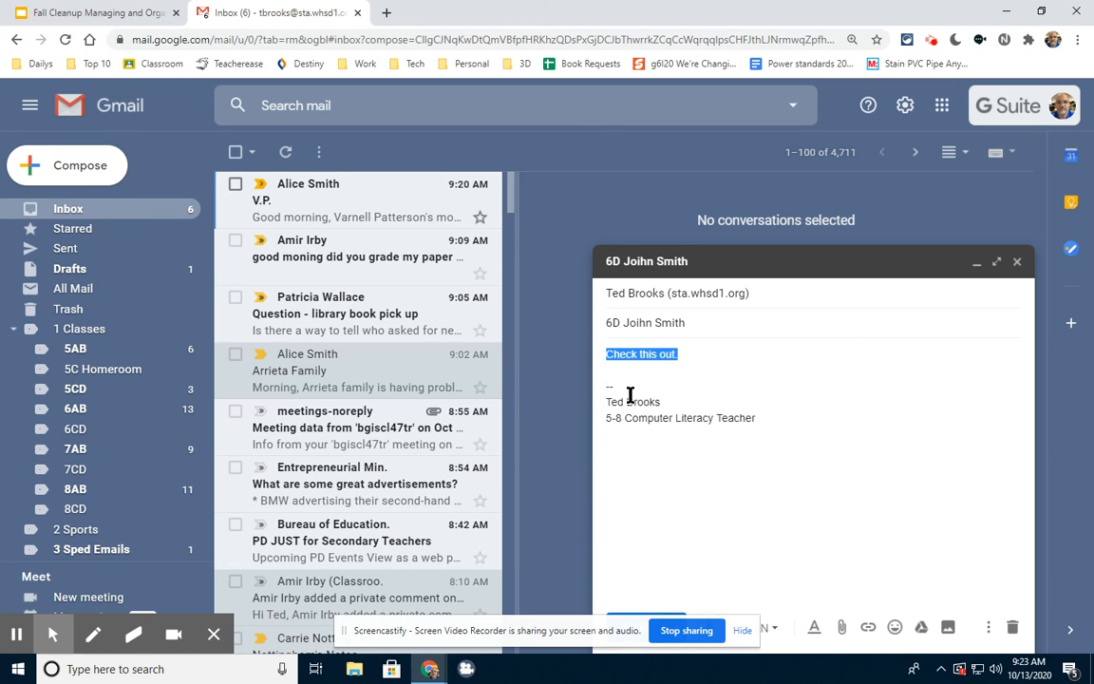
pyautogui.click(868, 628)
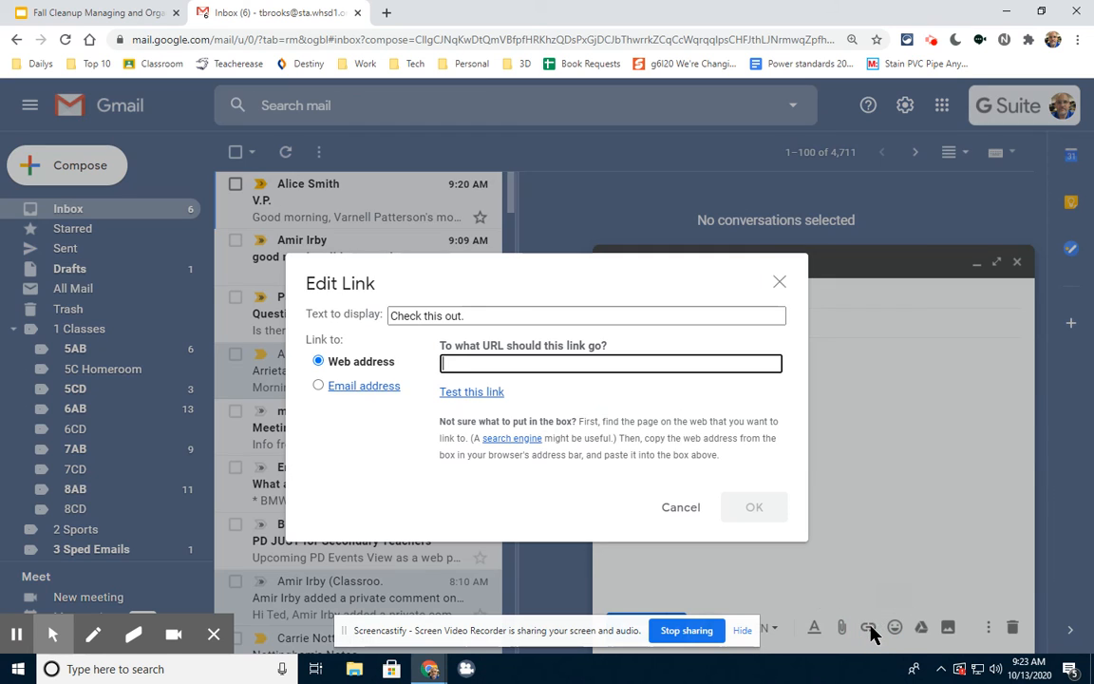
pyautogui.write('https://www.youtube.com/watch?v=pOmu0LtcI6Y')
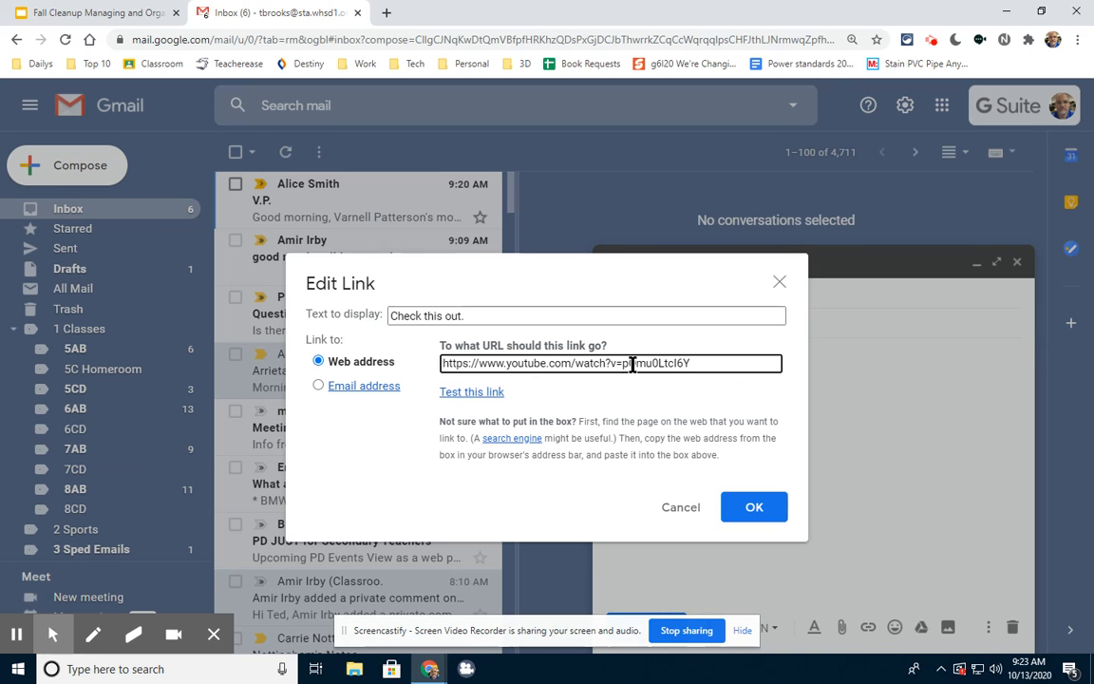
pyautogui.click(765, 511)
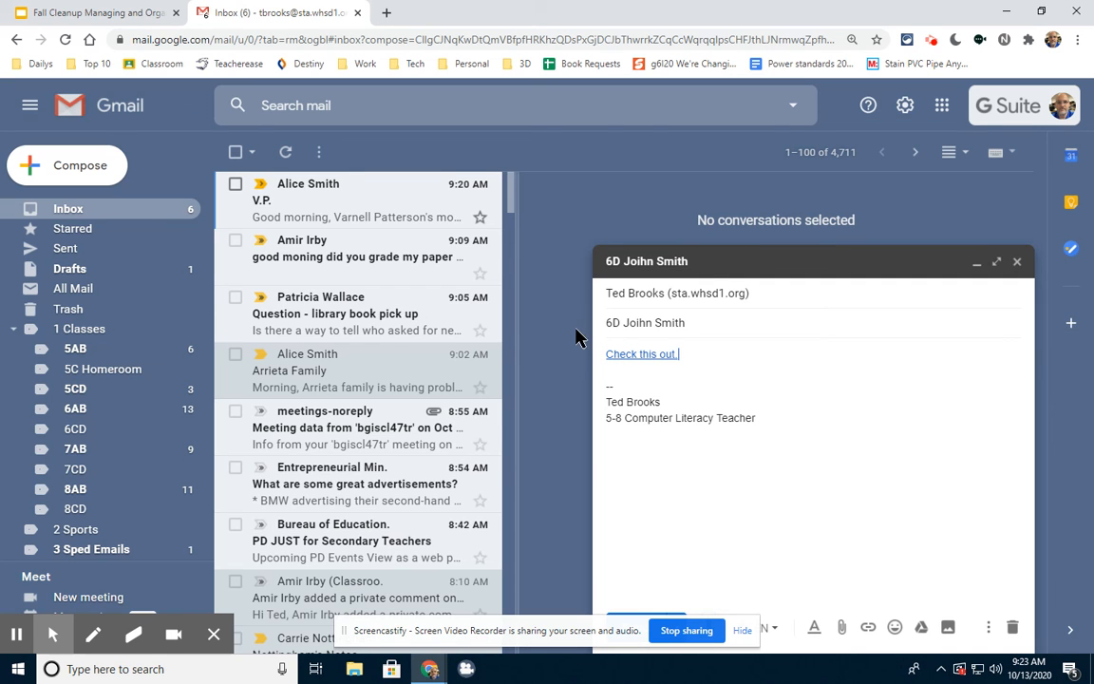
# Test the "Check this out." hyperlink by opening its video page, and return to the email draft.
pyautogui.click(643, 354)
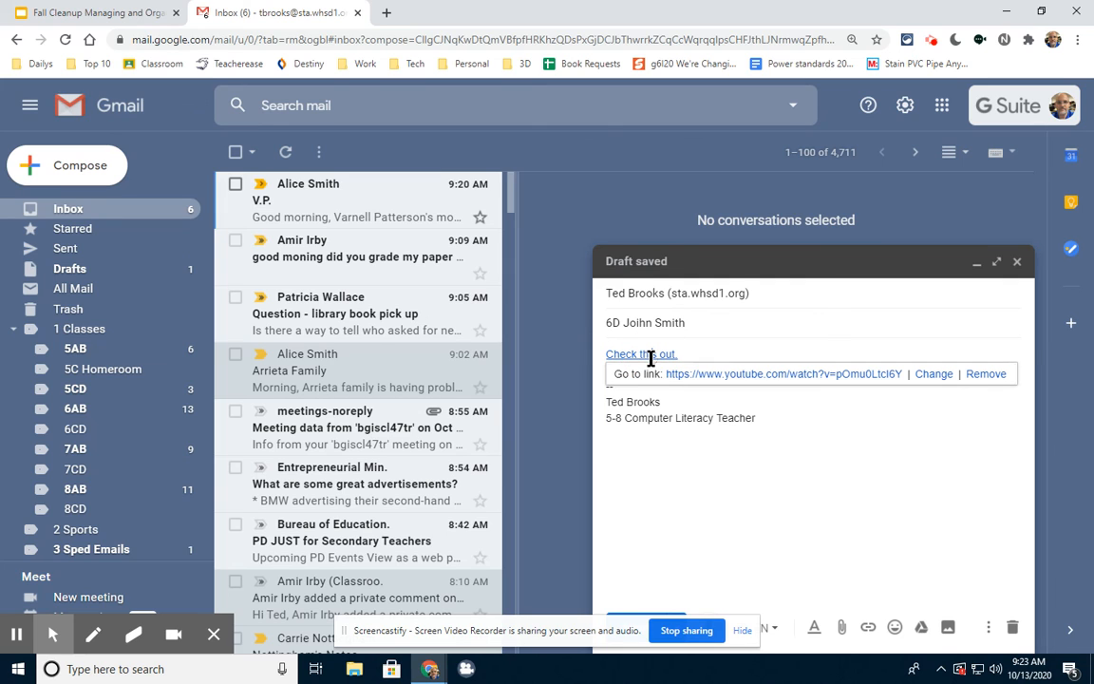
pyautogui.click(760, 375)
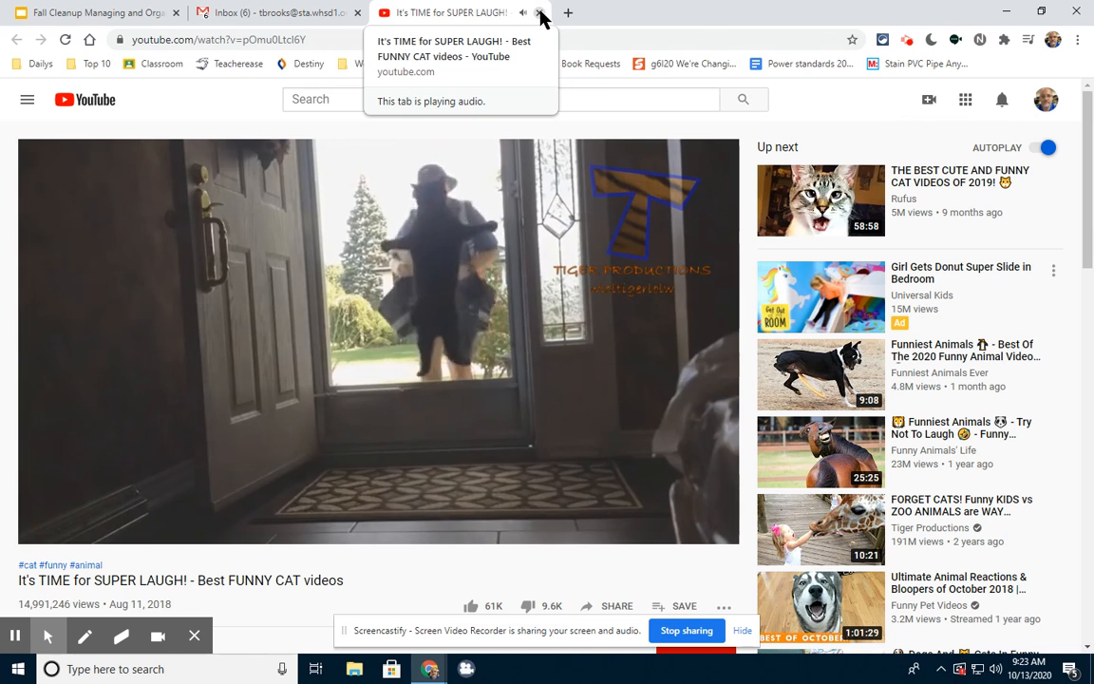
pyautogui.click(539, 17)
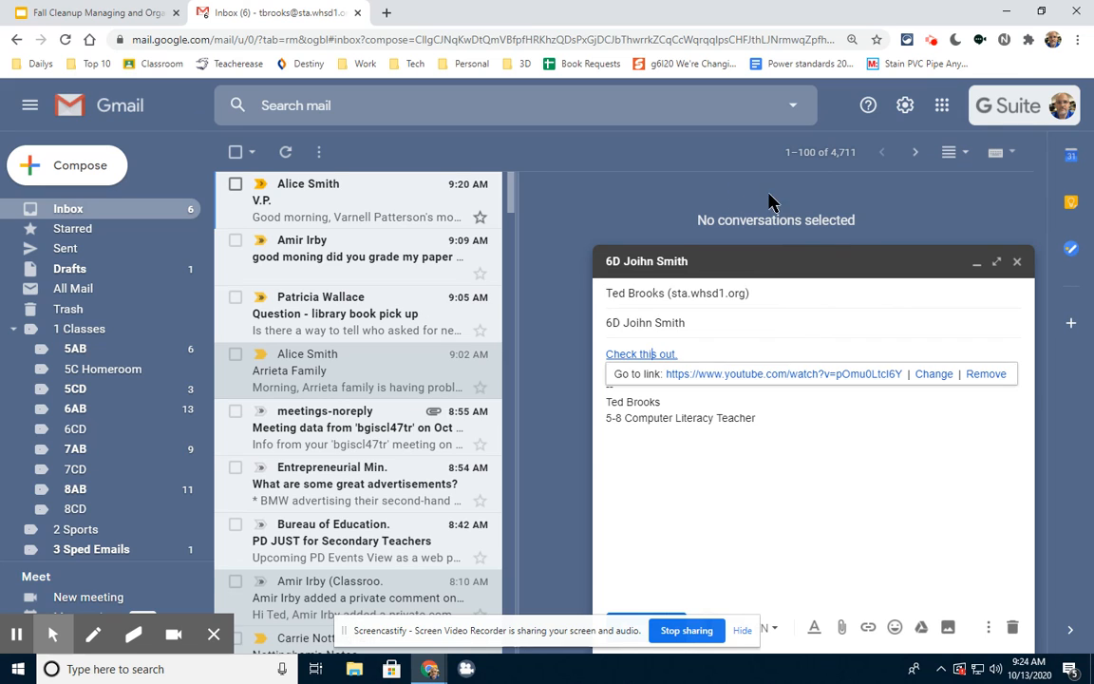
pyautogui.click(931, 42)
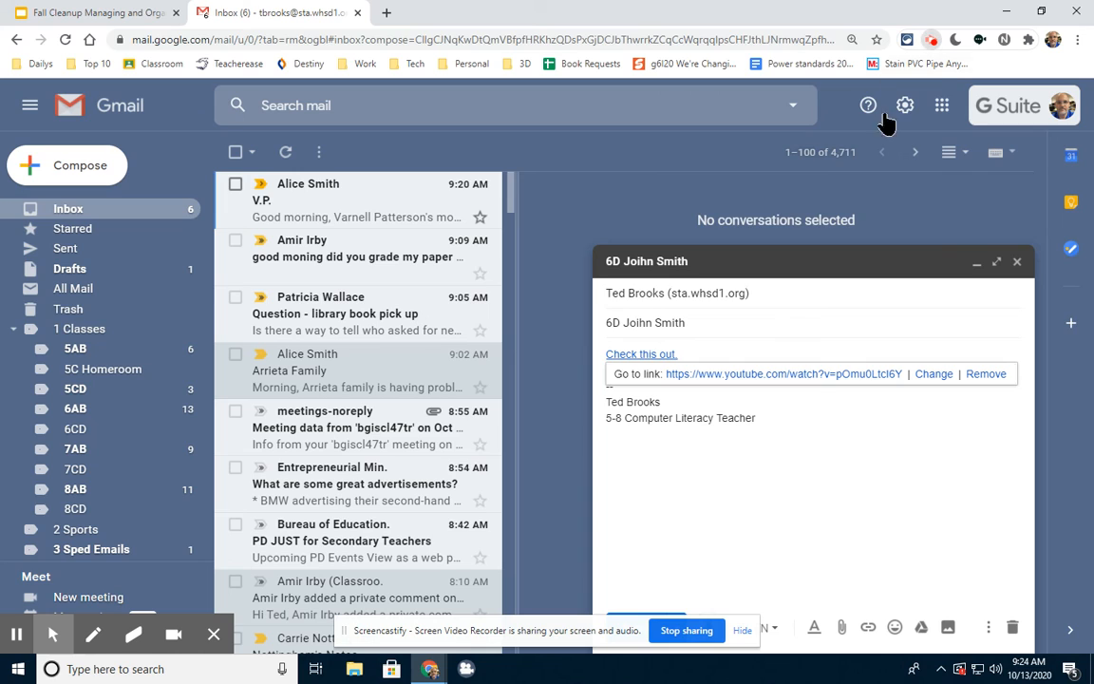